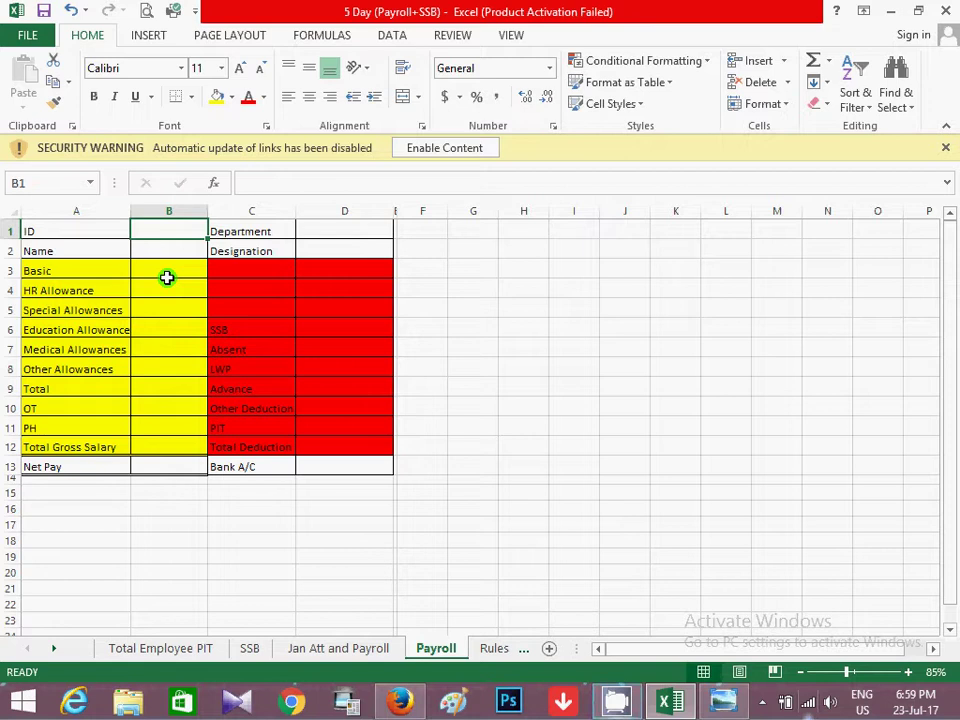
# Name the employee ID column on Jan Att and Payroll 'Employee ID No.' from its top-row header, then return to Payroll
pyautogui.click(304, 331)
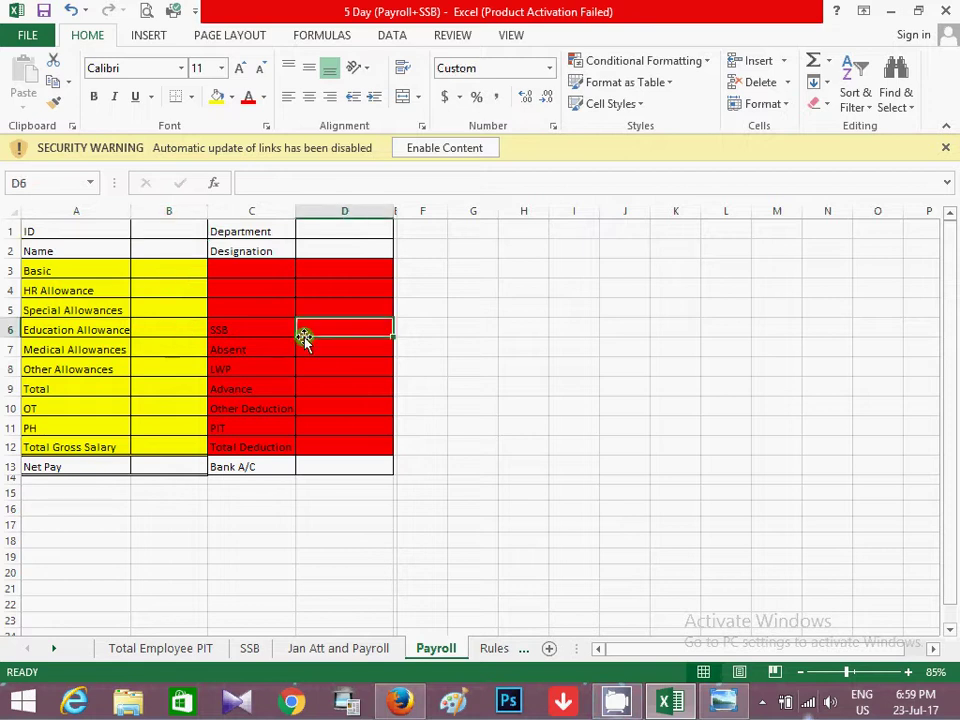
pyautogui.click(188, 222)
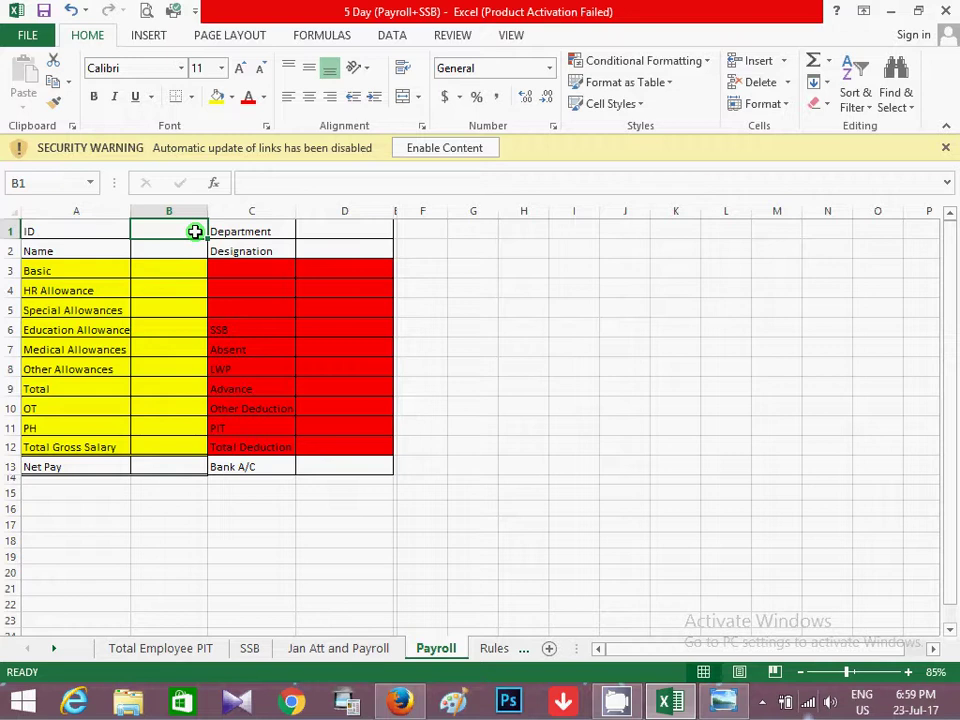
pyautogui.click(322, 652)
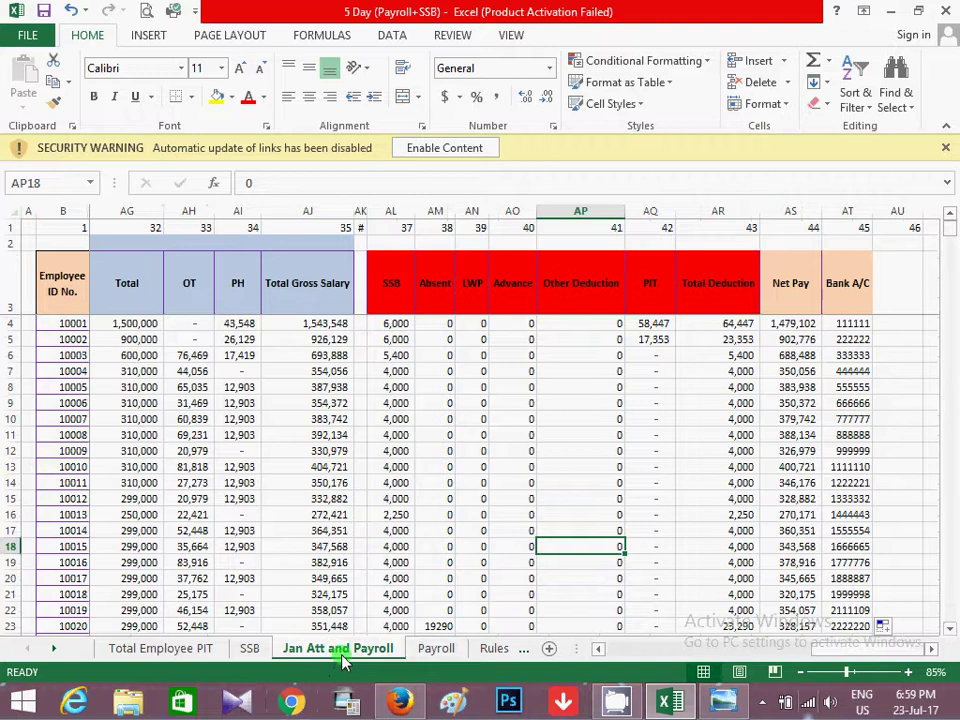
pyautogui.click(62, 283)
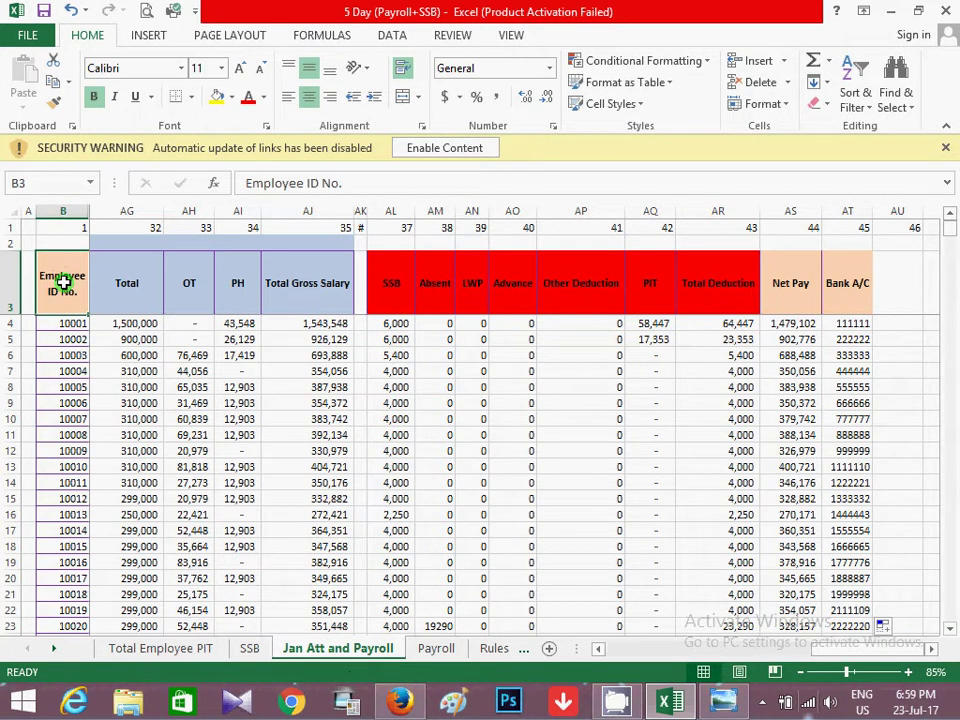
pyautogui.hotkey('ctrl', 'shift', 'Down')
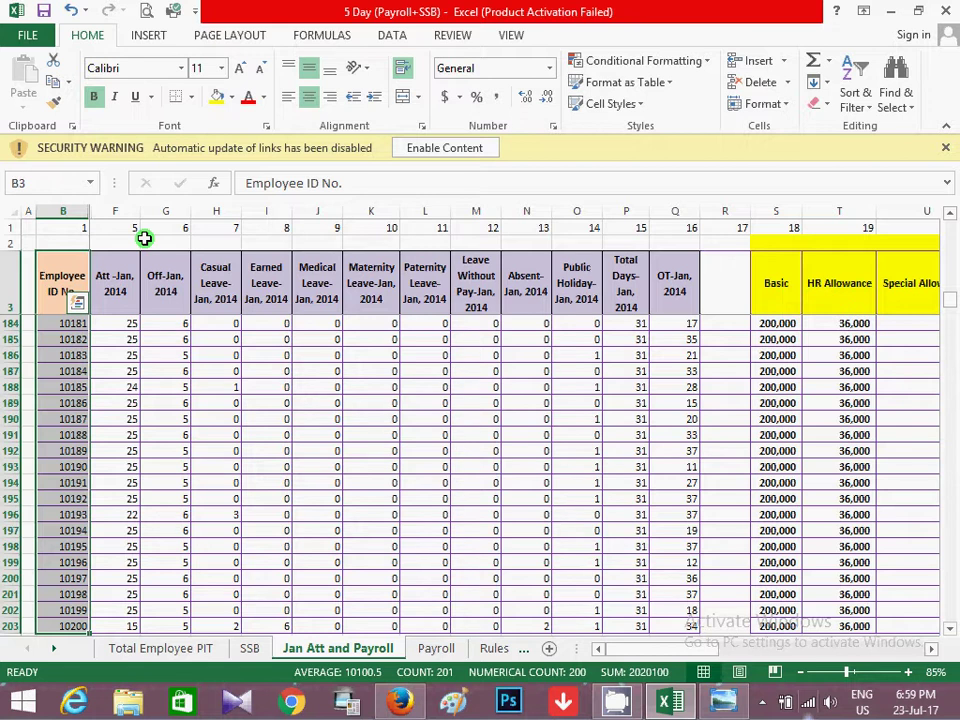
pyautogui.hotkey('ctrl', 'shift', 'F3')
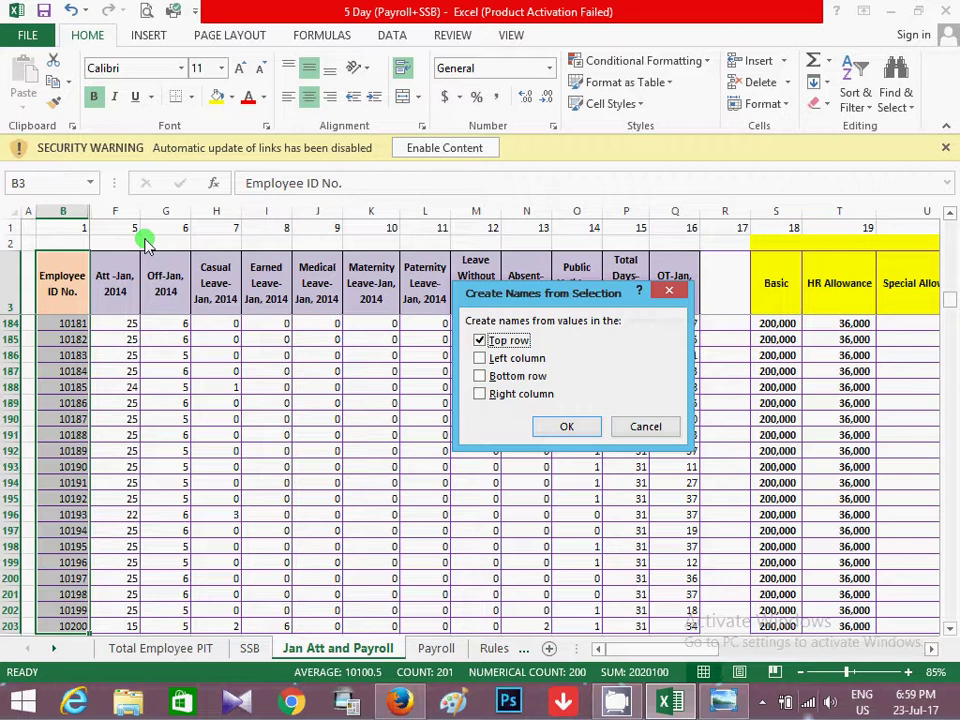
pyautogui.press('Return')
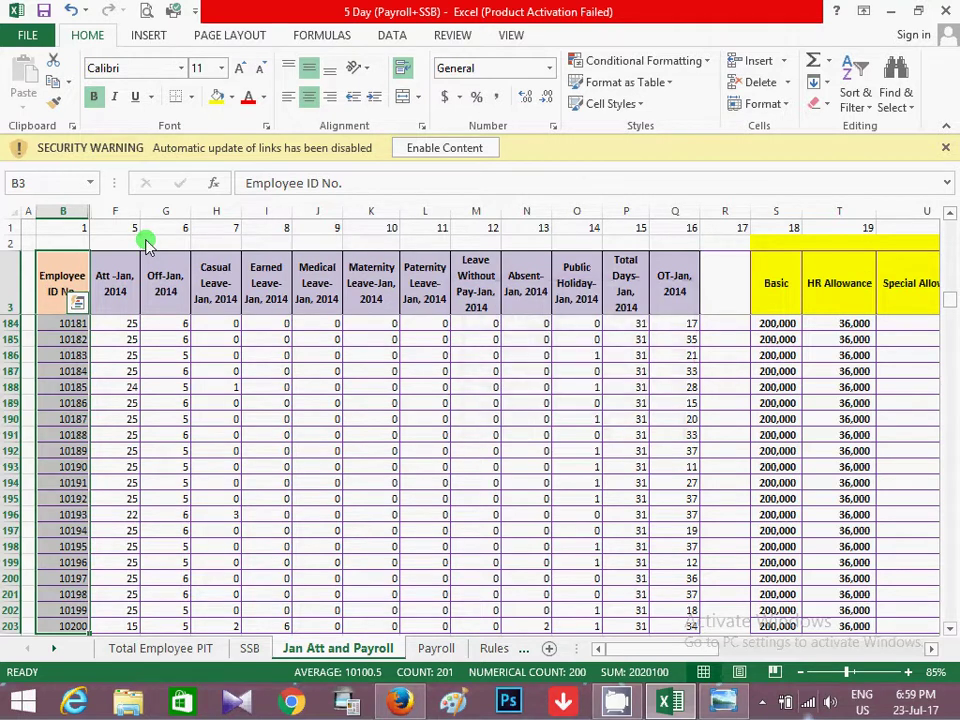
pyautogui.click(437, 648)
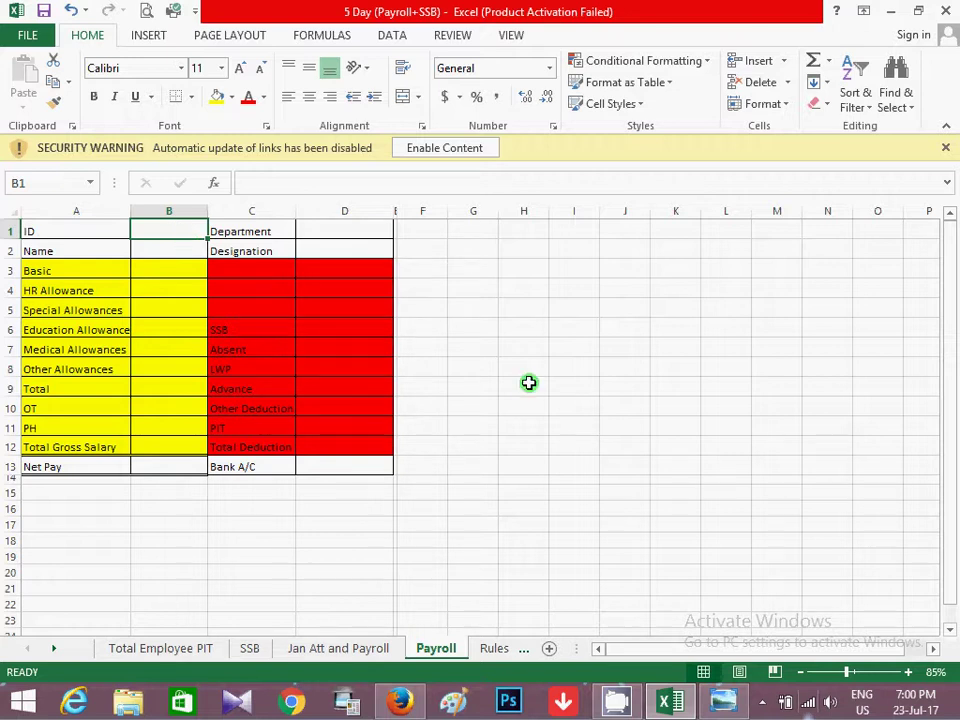
# Add List data validation to B1 with the Employee ID No. range as its source
pyautogui.hotkey('alt', 'd')
pyautogui.press('l')
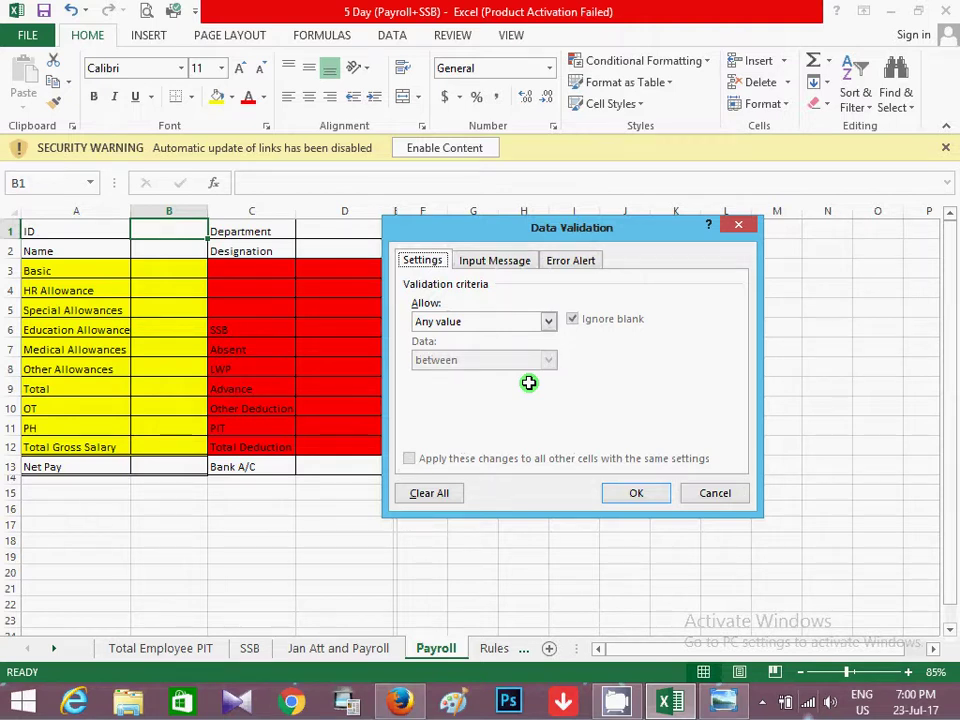
pyautogui.click(541, 321)
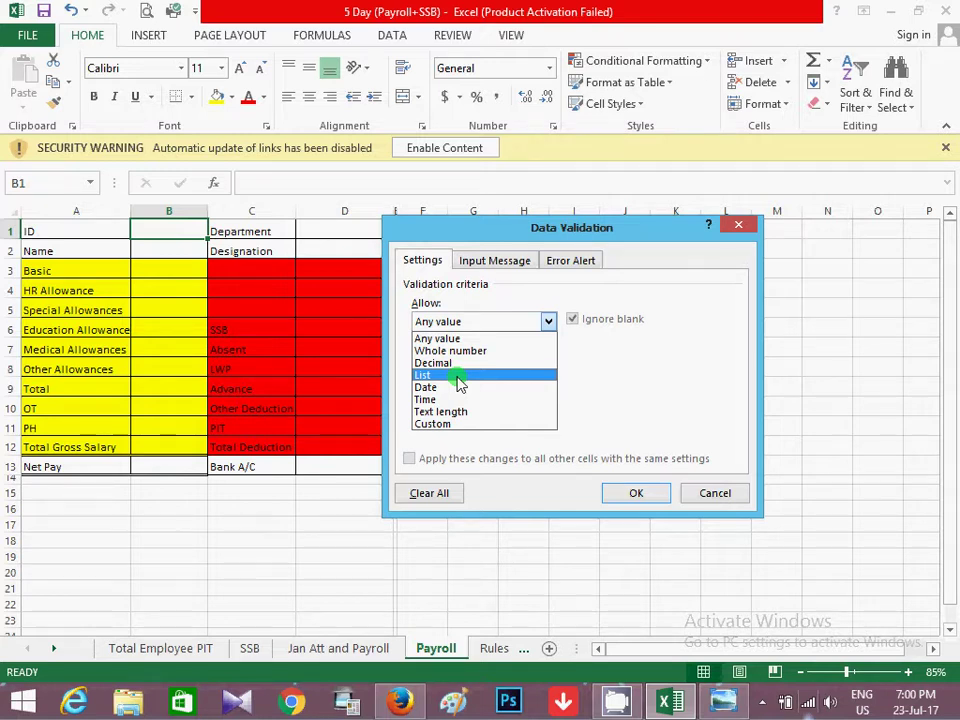
pyautogui.click(457, 377)
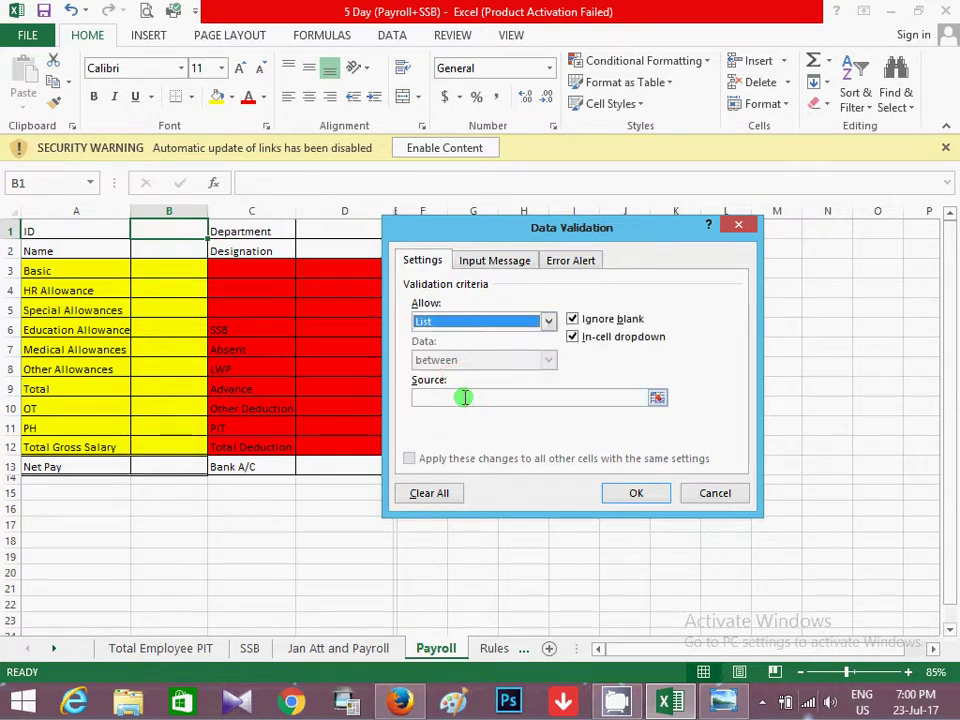
pyautogui.click(465, 397)
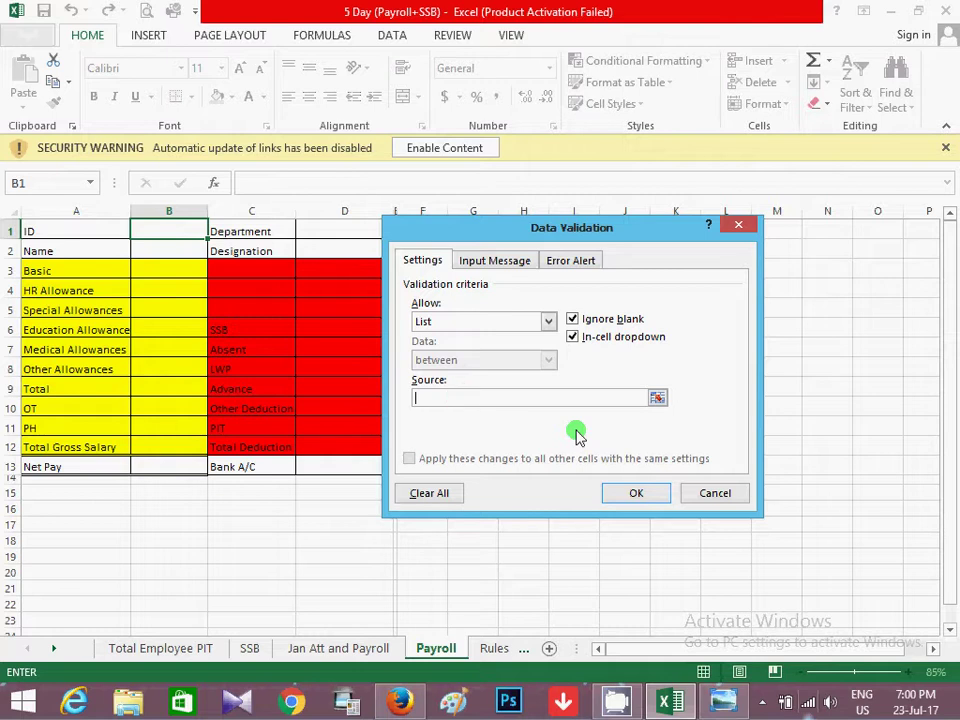
pyautogui.press('F3')
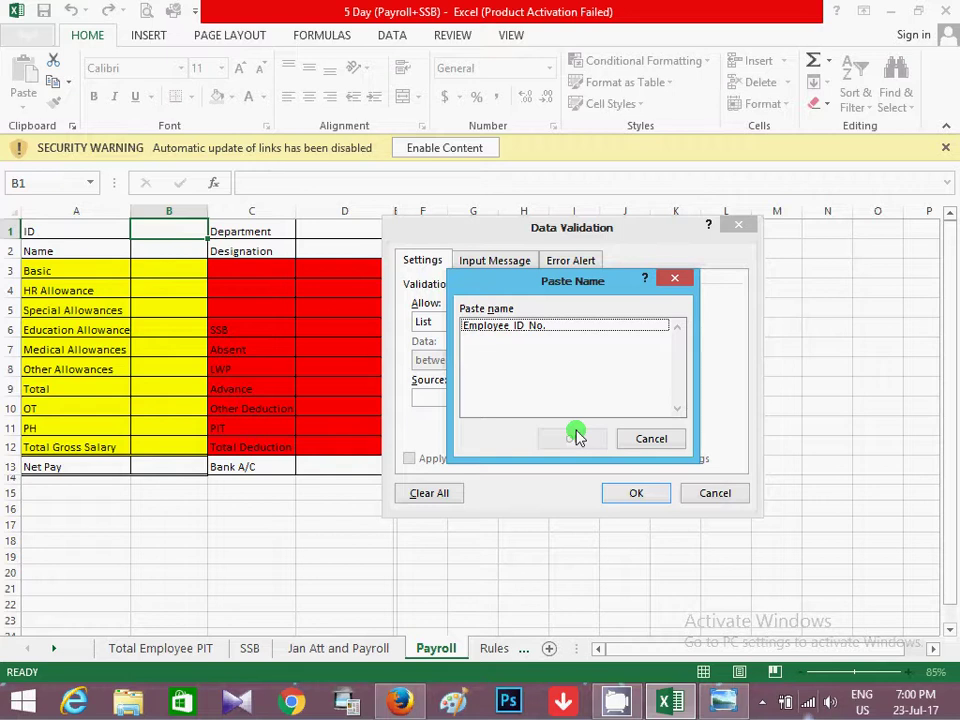
pyautogui.doubleClick(540, 325)
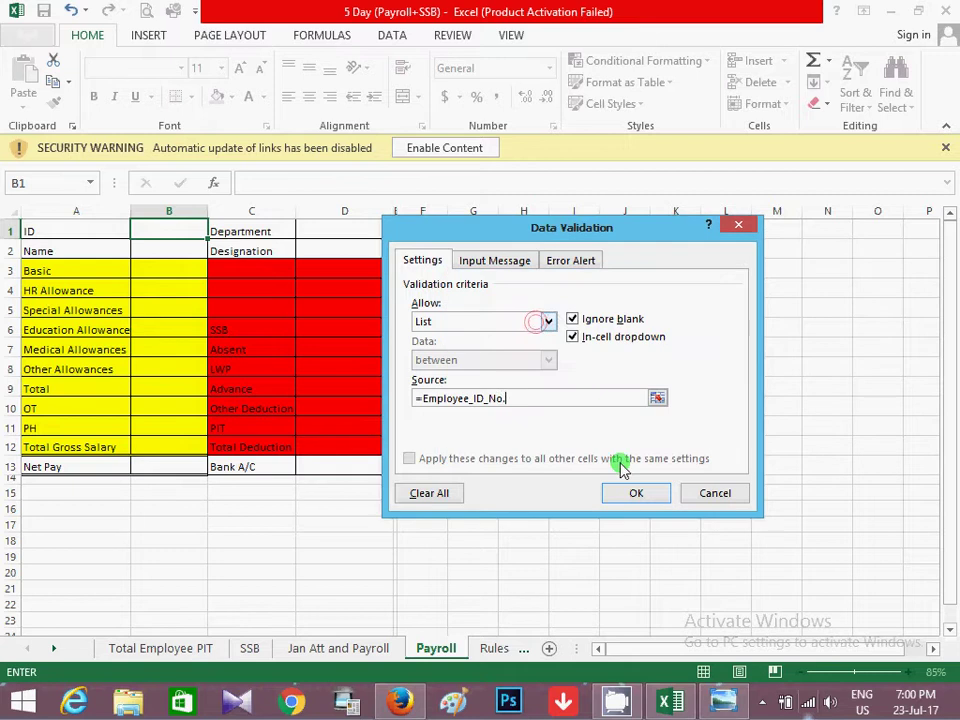
pyautogui.click(634, 493)
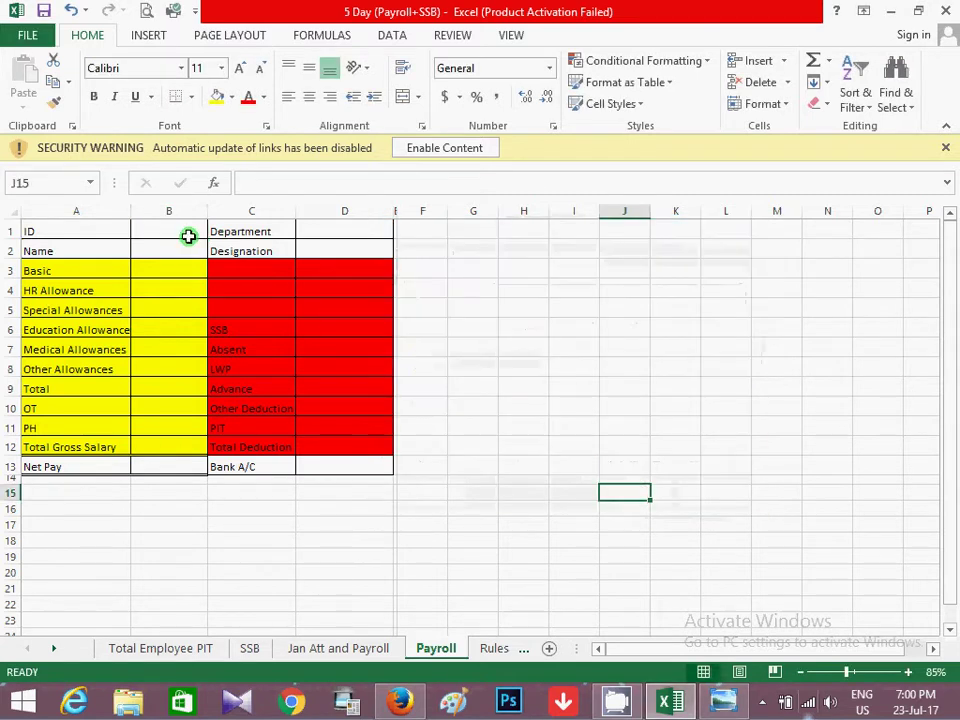
# Pick employee ID 10001 from B1's dropdown
pyautogui.click(188, 236)
pyautogui.click(215, 231)
pyautogui.click(185, 244)
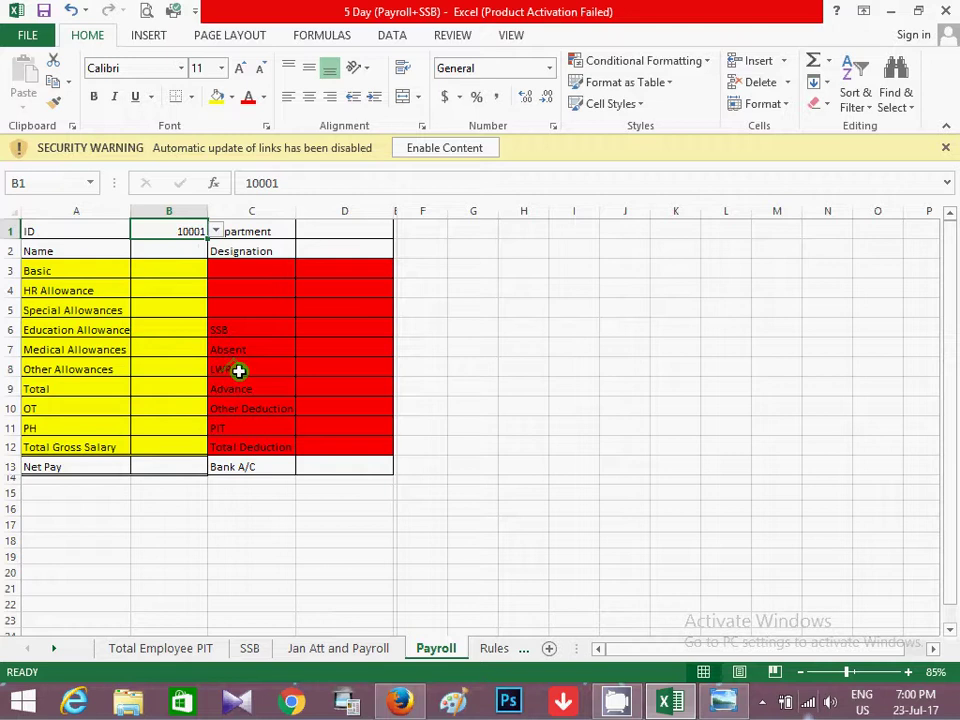
pyautogui.click(348, 650)
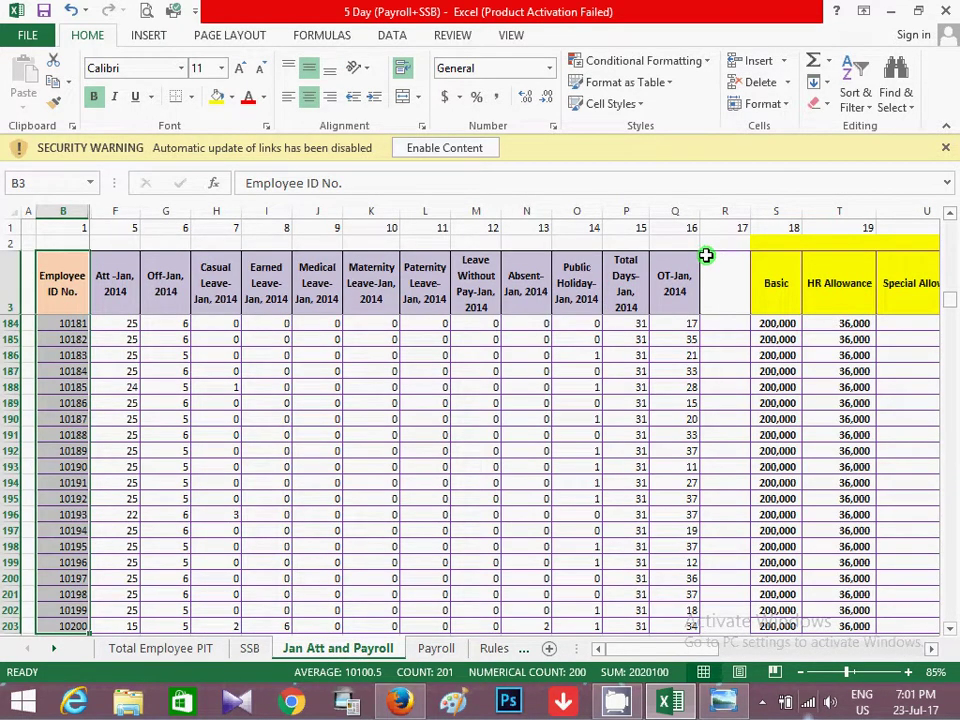
pyautogui.click(449, 655)
pyautogui.moveTo(171, 266); pyautogui.dragTo(180, 410)
pyautogui.click(301, 360)
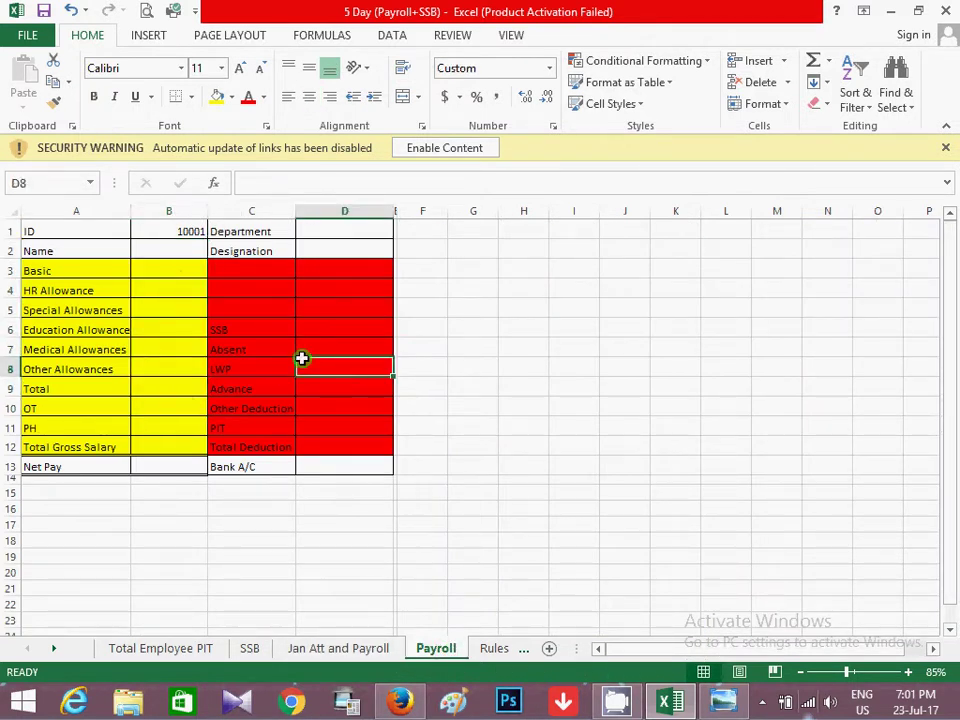
pyautogui.click(183, 248)
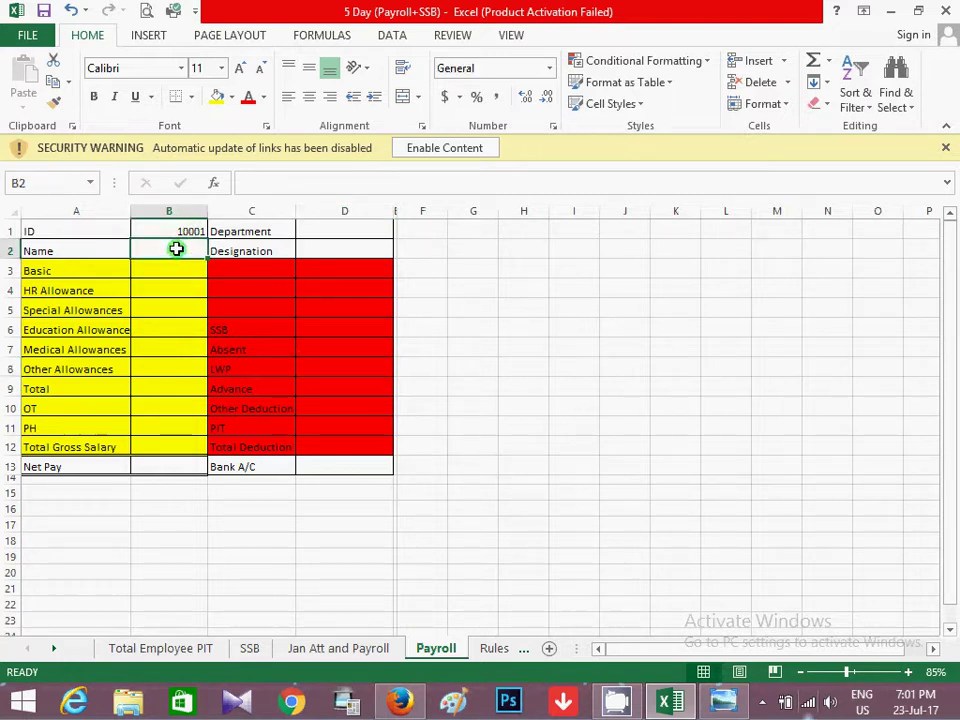
# Start a VLOOKUP in B2 using B1 as lookup value and an absolute table range on Jan Att and Payroll
pyautogui.write('=vlo')
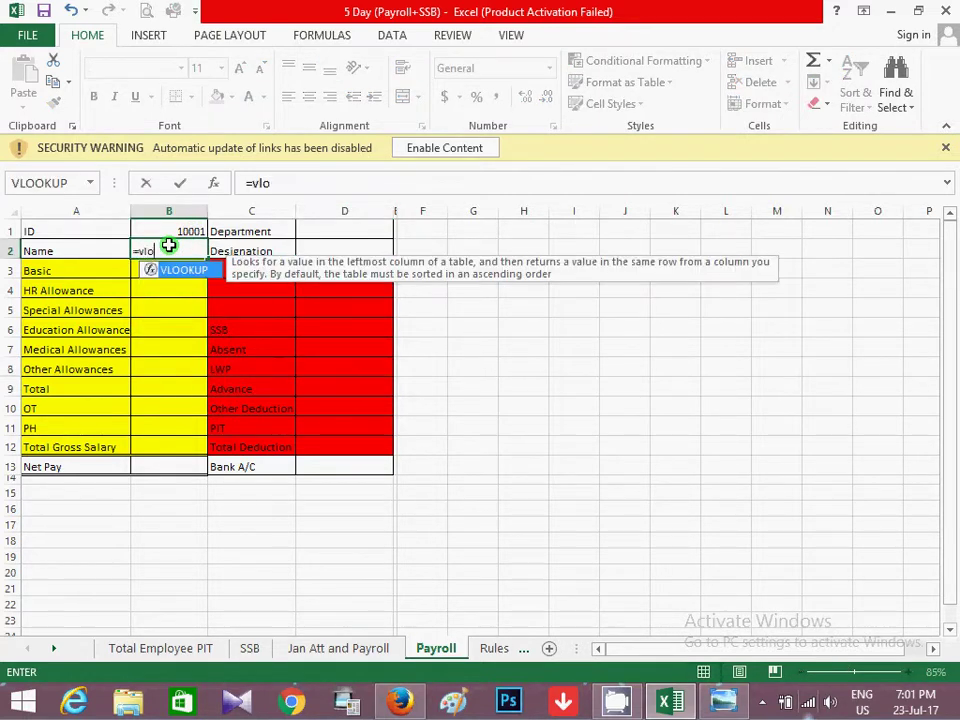
pyautogui.write('okup')
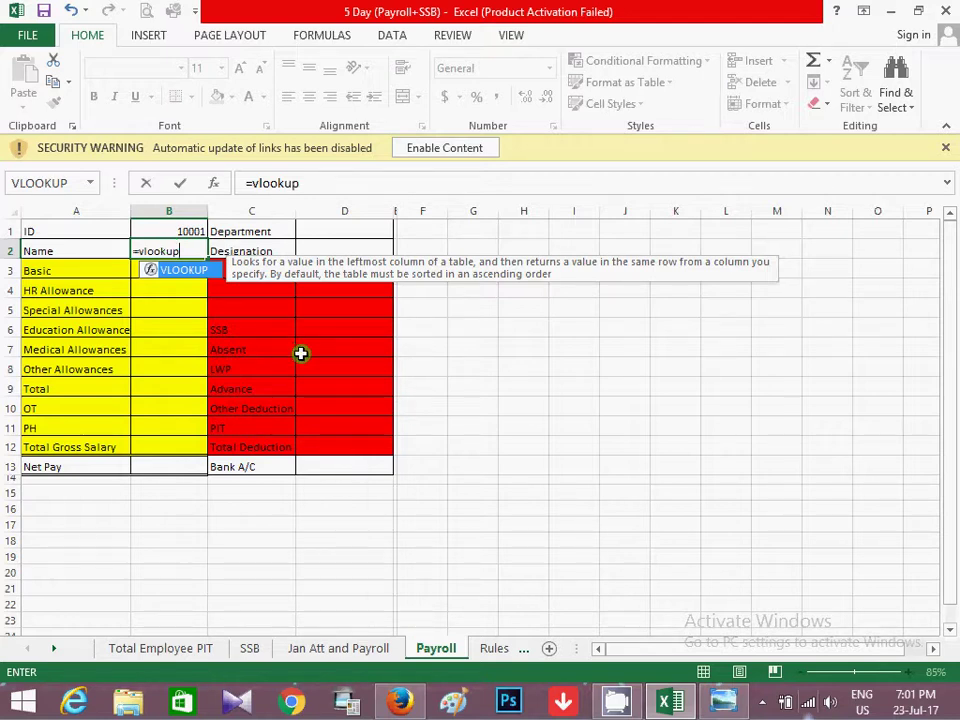
pyautogui.hotkey('ctrl', 'a')
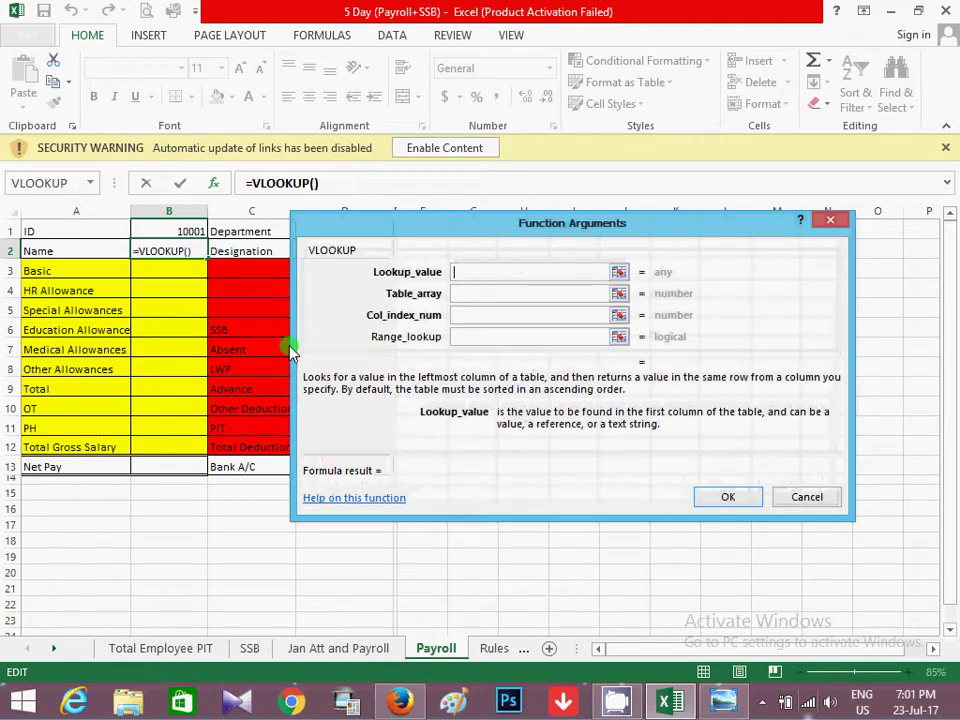
pyautogui.click(178, 231)
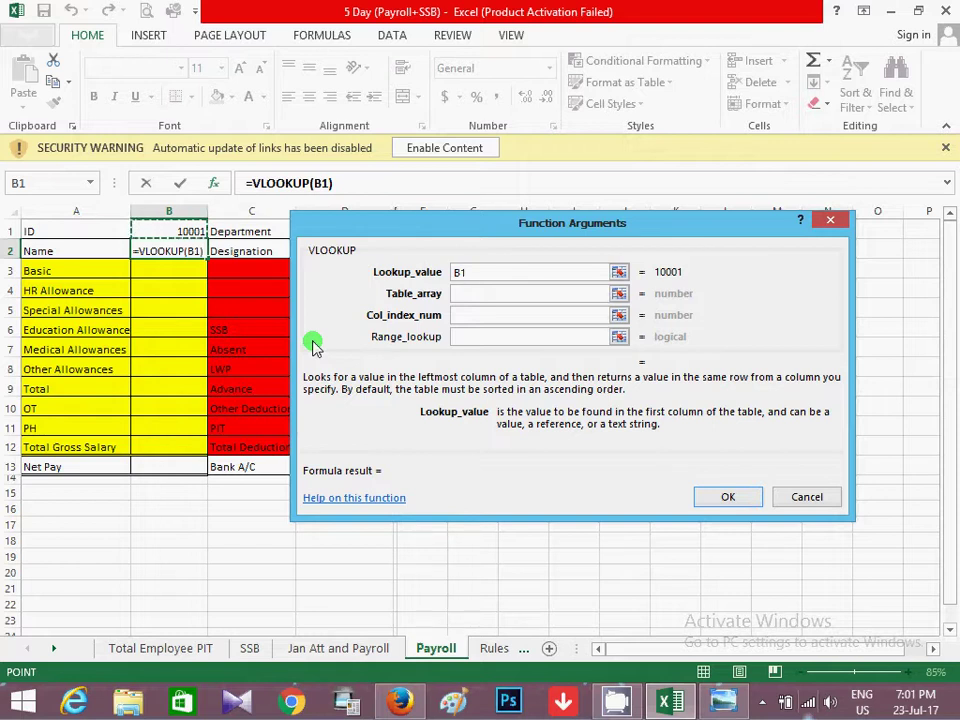
pyautogui.press('Tab')
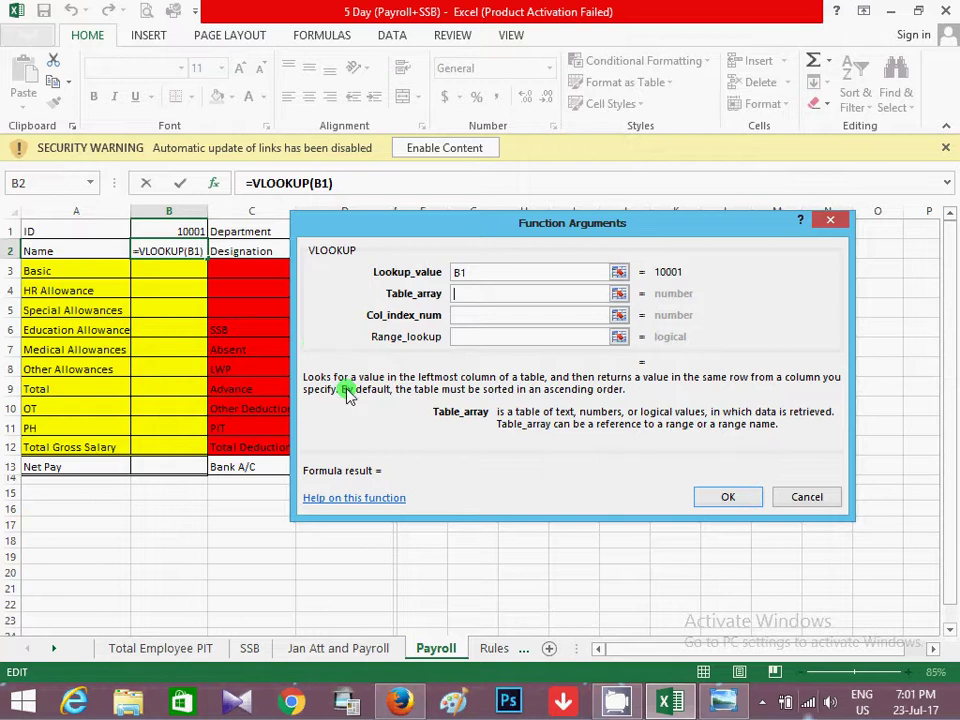
pyautogui.click(350, 650)
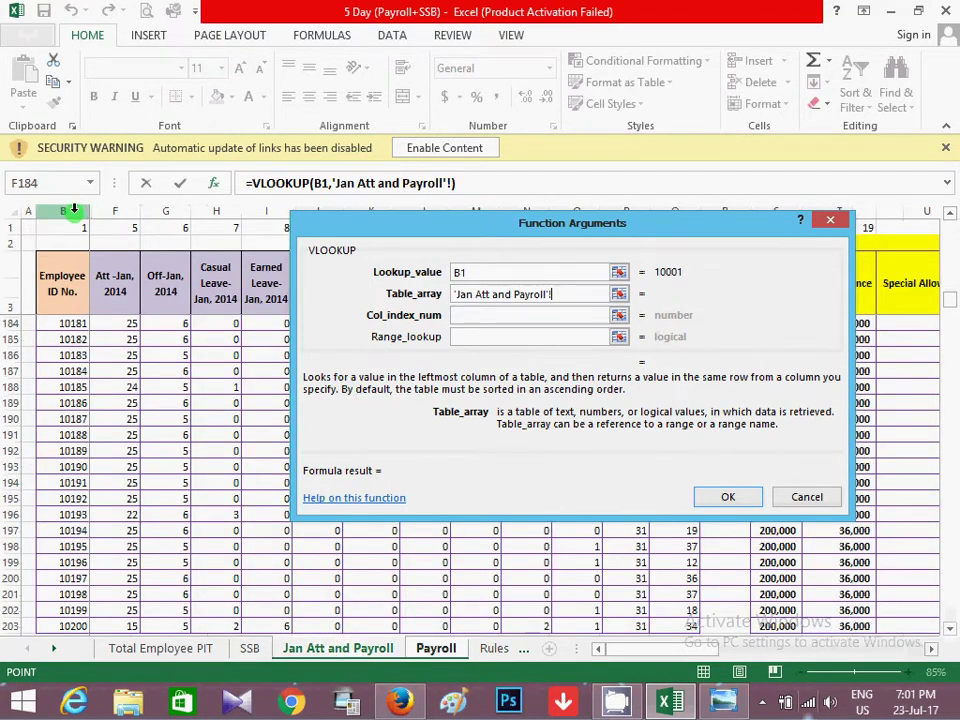
pyautogui.moveTo(79, 208)
pyautogui.mouseDown()
pyautogui.moveTo(955, 333)
pyautogui.moveTo(815, 339)
pyautogui.moveTo(705, 267)
pyautogui.moveTo(718, 251)
pyautogui.moveTo(778, 472)
pyautogui.mouseUp()
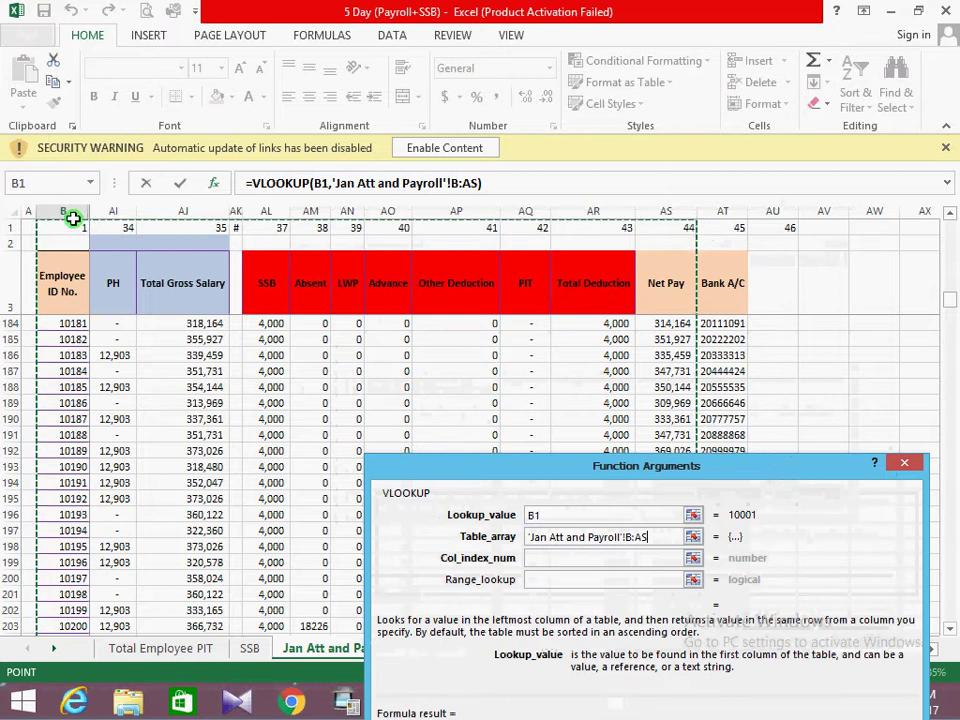
pyautogui.moveTo(62, 211)
pyautogui.mouseDown()
pyautogui.moveTo(955, 295)
pyautogui.moveTo(760, 290)
pyautogui.mouseUp()
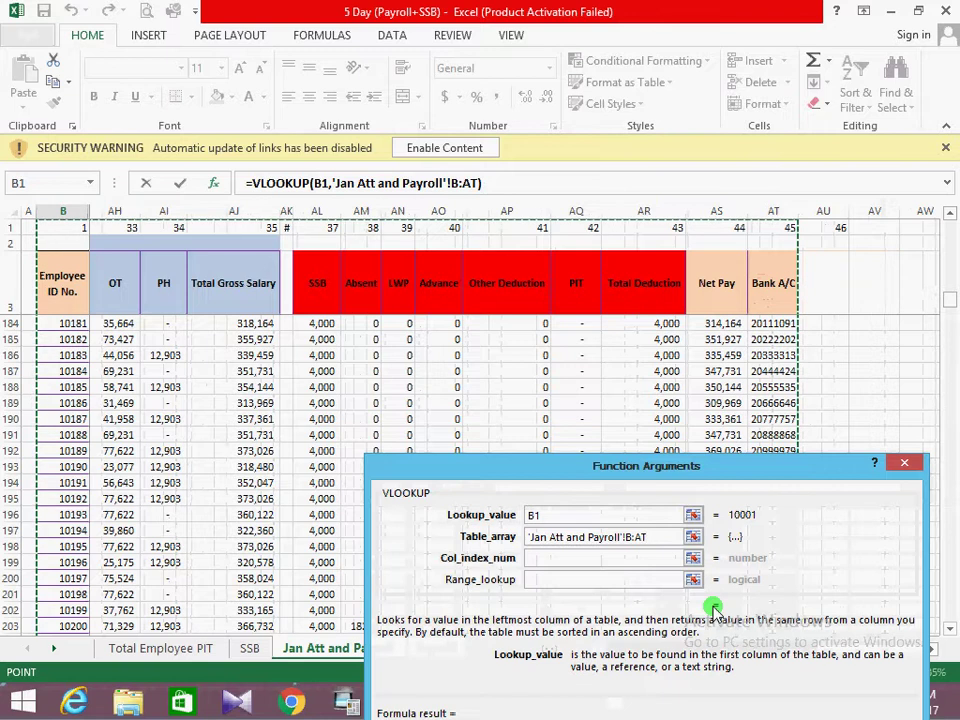
pyautogui.press('F4')
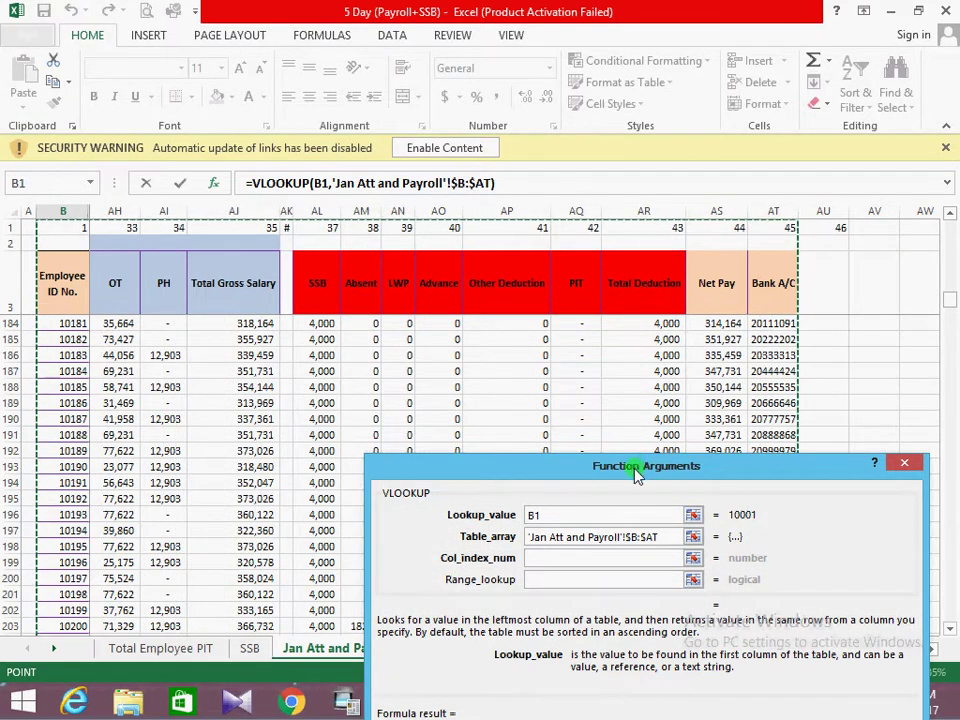
# Set column index 2 and match type 0 to finish B2's employee name lookup
pyautogui.moveTo(636, 468); pyautogui.dragTo(632, 381)
pyautogui.click(573, 475)
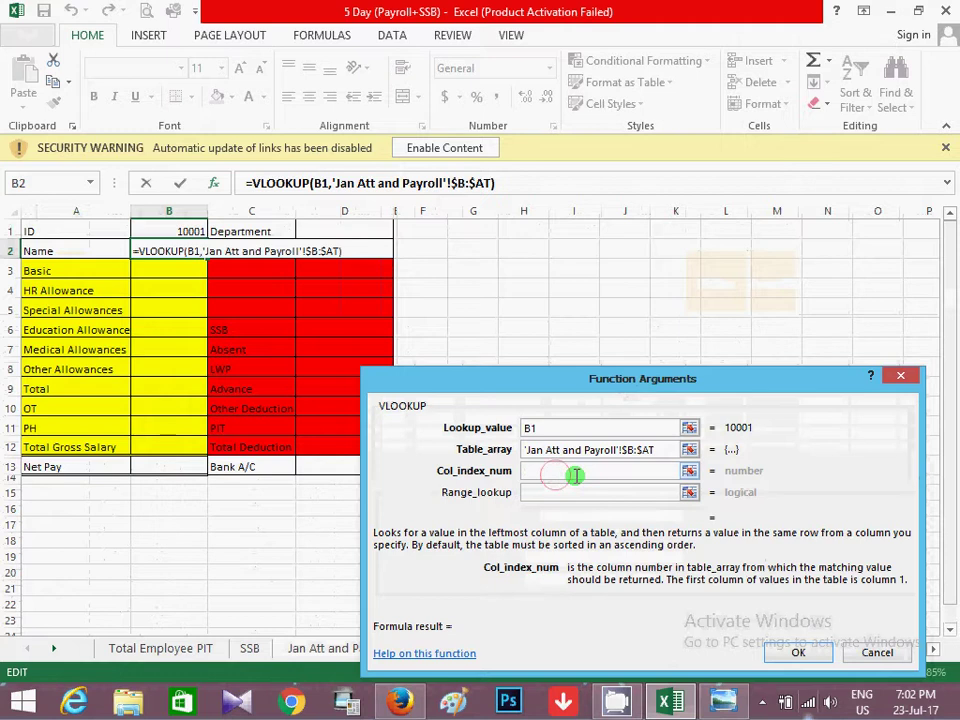
pyautogui.write('2')
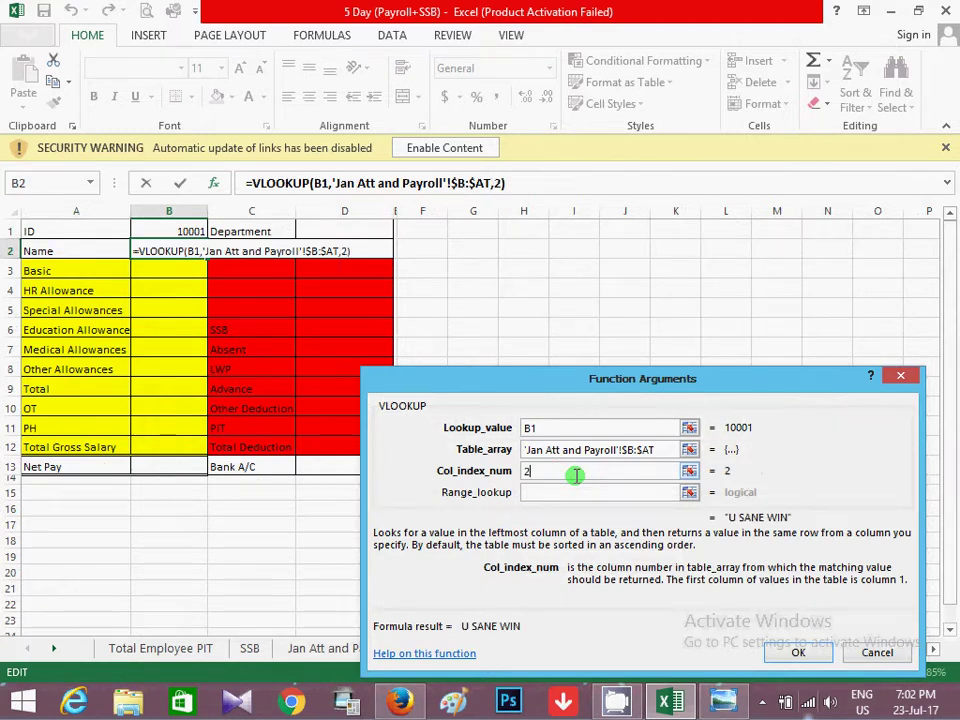
pyautogui.press('Tab')
pyautogui.write('0')
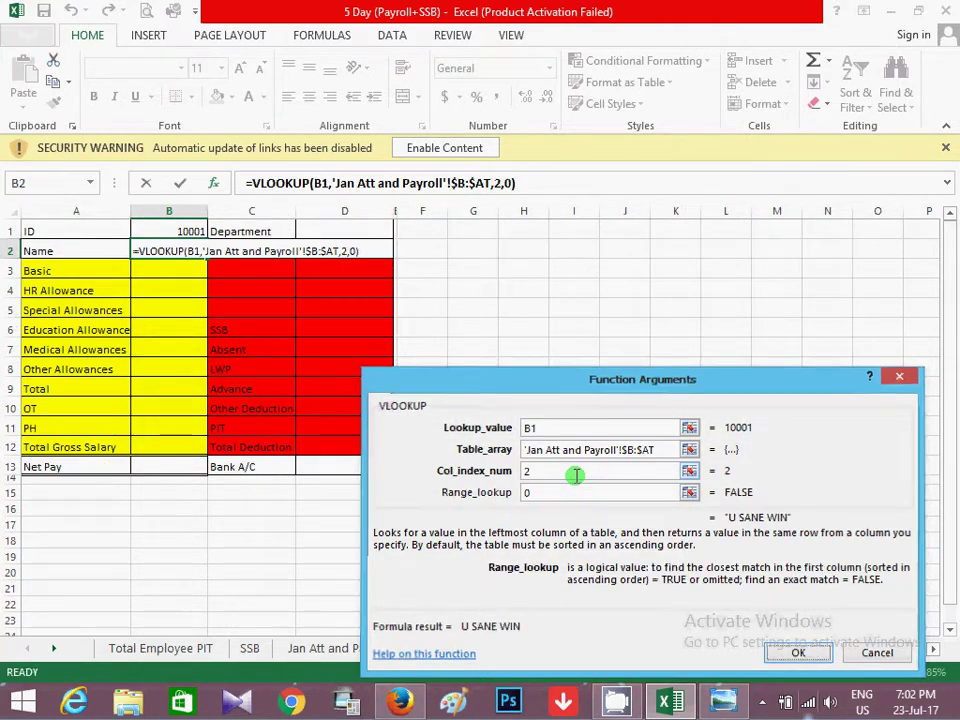
pyautogui.press('Return')
# Unhide columns C–E (Name, Department, Designation) on Jan Att and Payroll, then return to Payroll
pyautogui.click(358, 652)
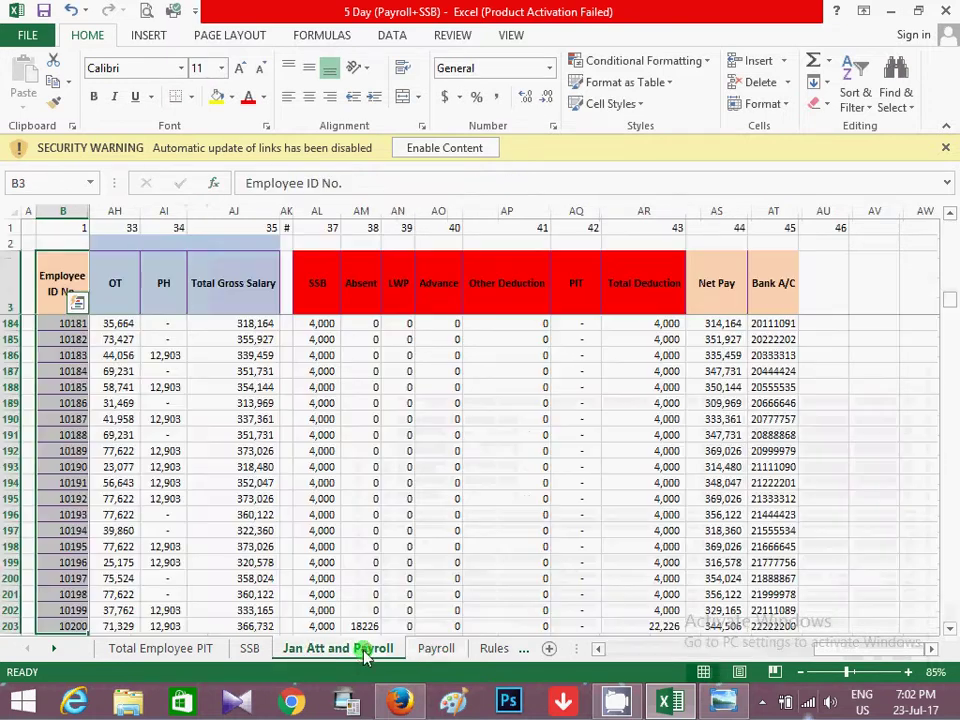
pyautogui.hotkey('ctrl', 'shift', 'Down')
pyautogui.moveTo(75, 208); pyautogui.dragTo(118, 210)
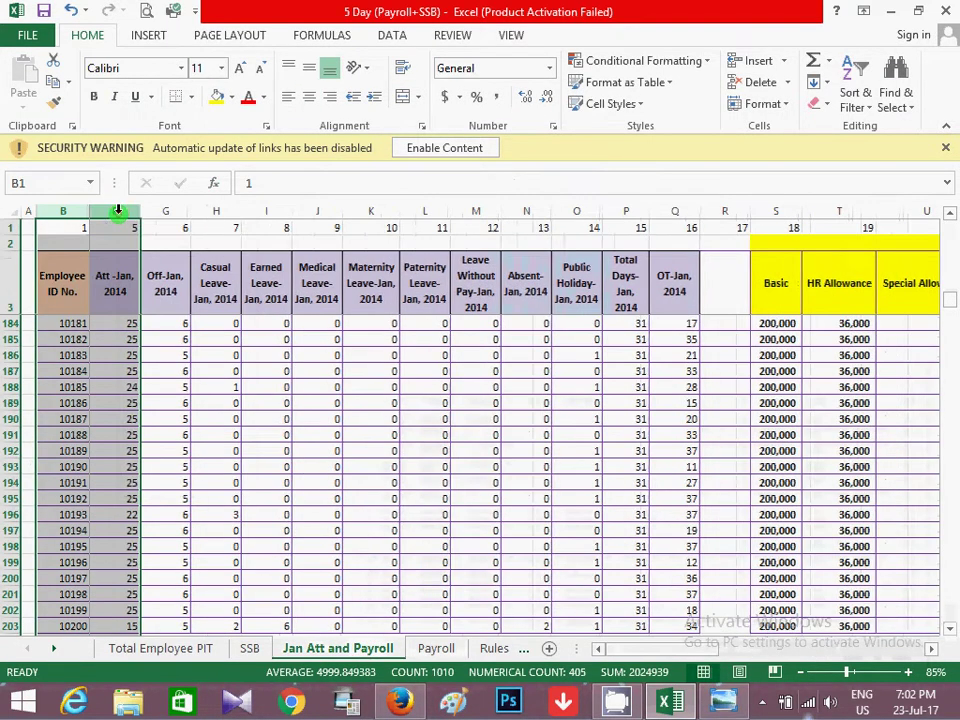
pyautogui.rightClick(118, 210)
pyautogui.click(163, 480)
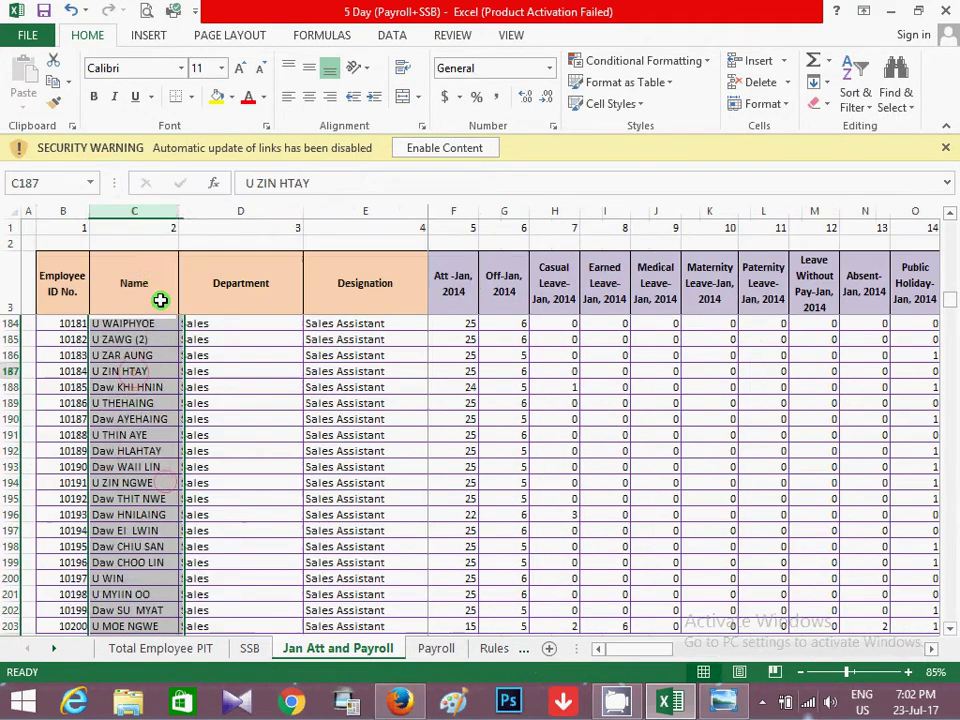
pyautogui.click(168, 268)
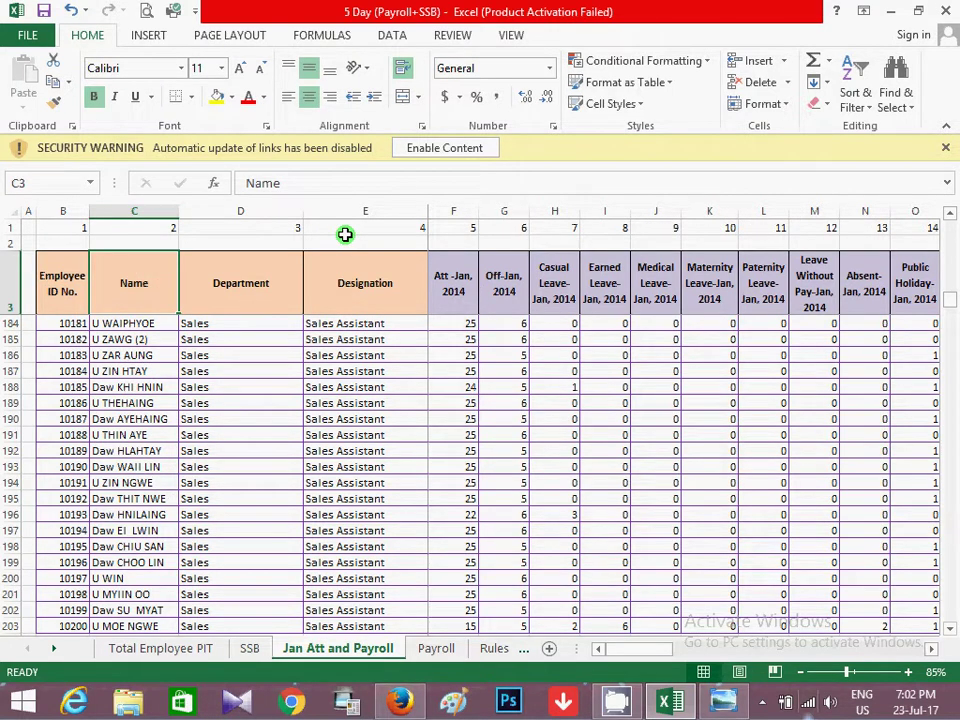
pyautogui.click(266, 284)
pyautogui.click(378, 283)
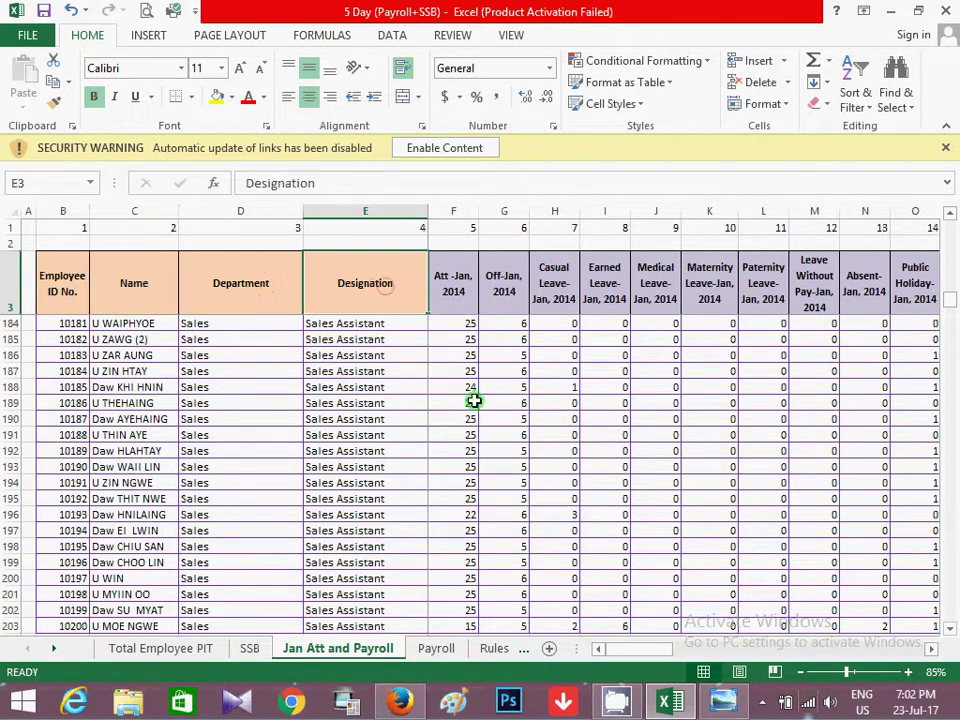
pyautogui.click(438, 651)
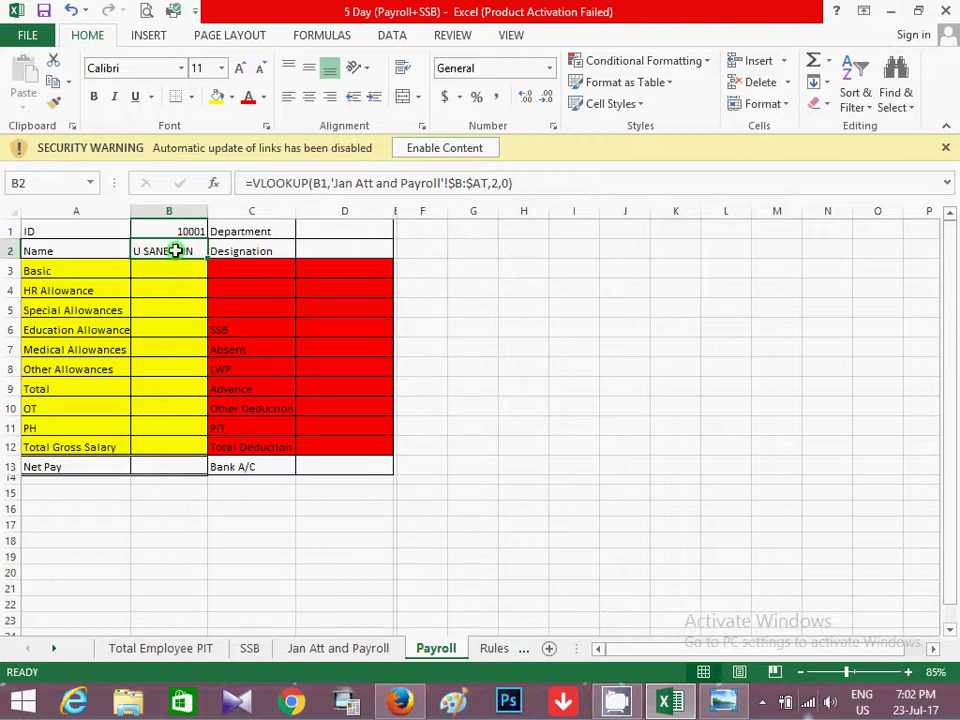
# Copy the text of B2's VLOOKUP formula, leaving the cell unchanged
pyautogui.doubleClick(175, 251)
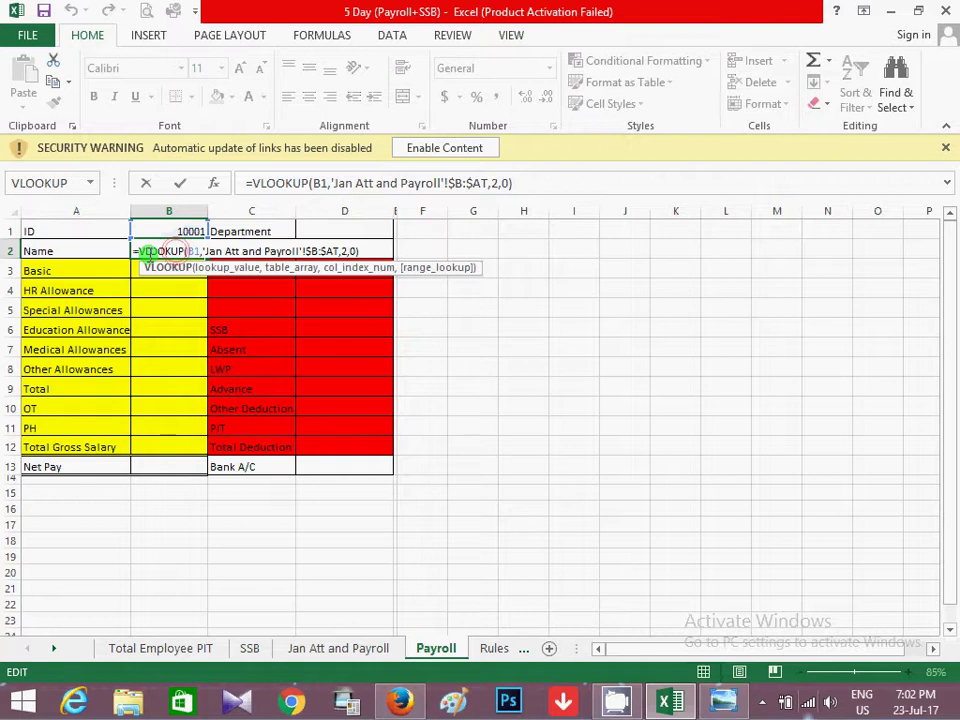
pyautogui.hotkey('shift', 'Home')
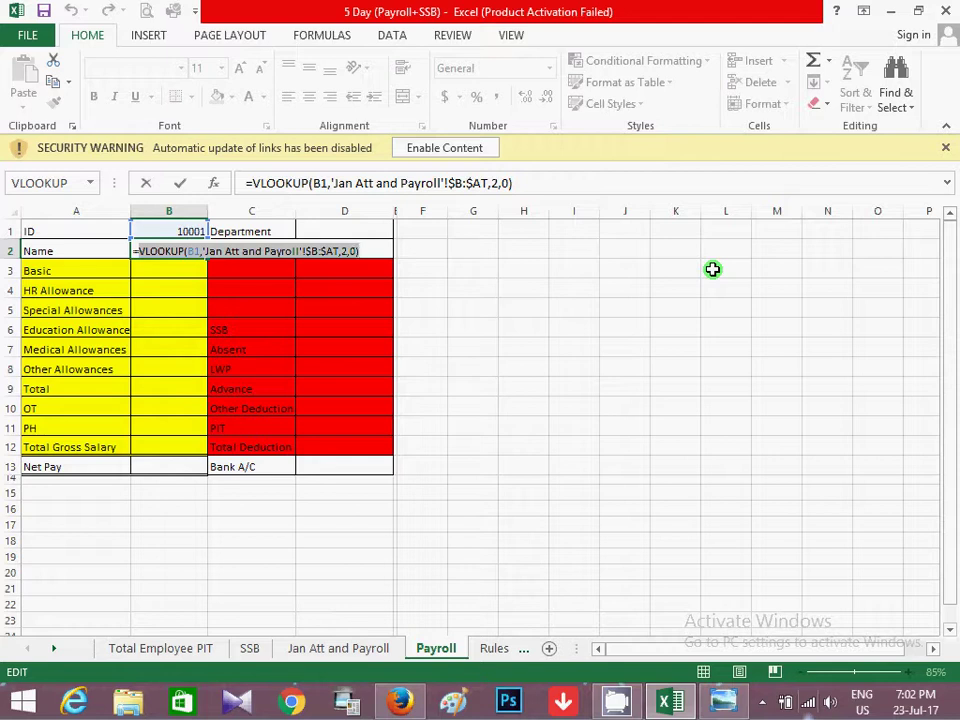
pyautogui.hotkey('ctrl', 'c')
pyautogui.press('Return')
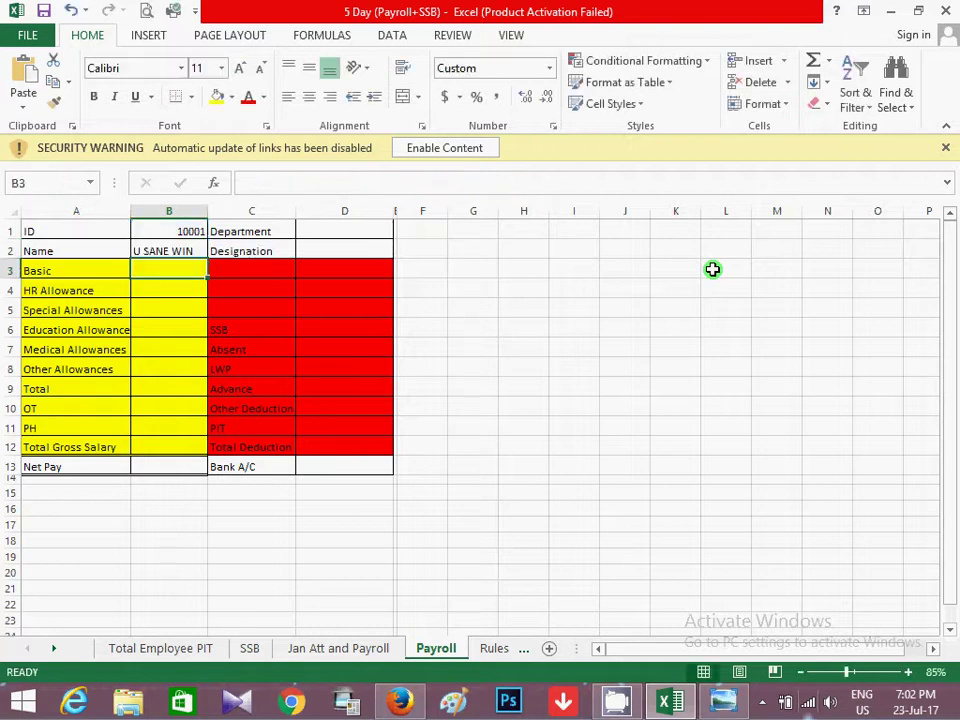
# Review B2's VLOOKUP arguments and cancel without changing the formula
pyautogui.click(346, 230)
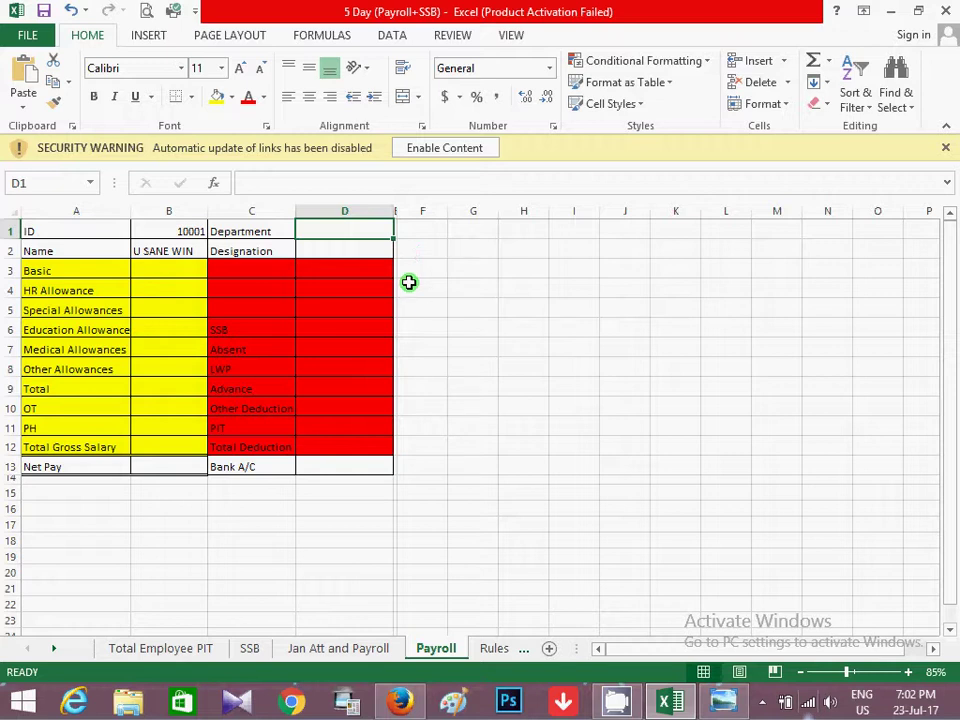
pyautogui.click(169, 251)
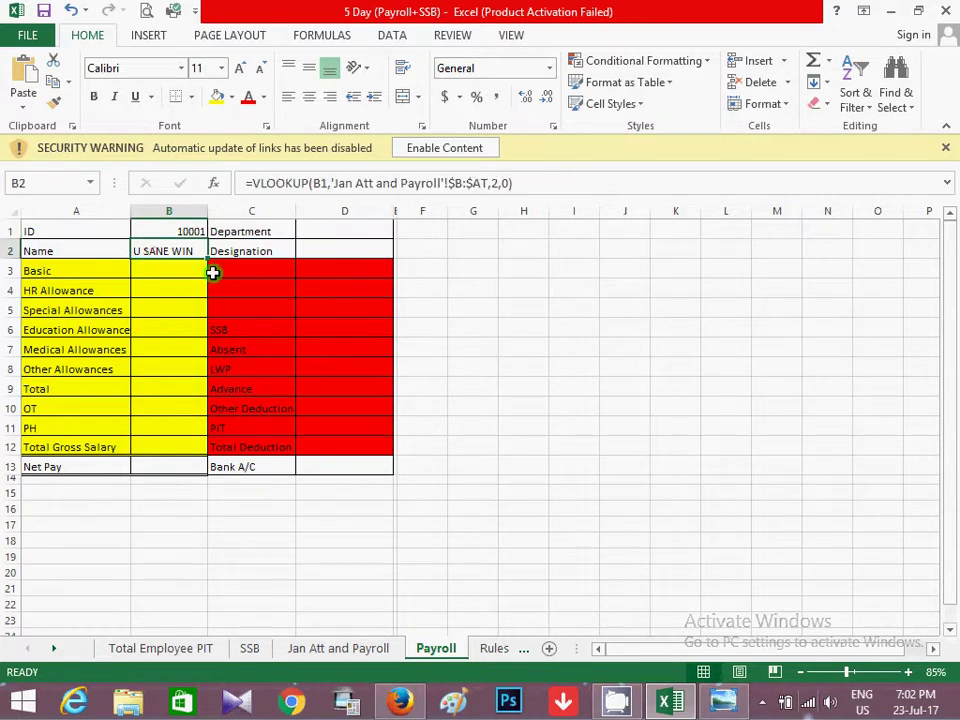
pyautogui.click(216, 183)
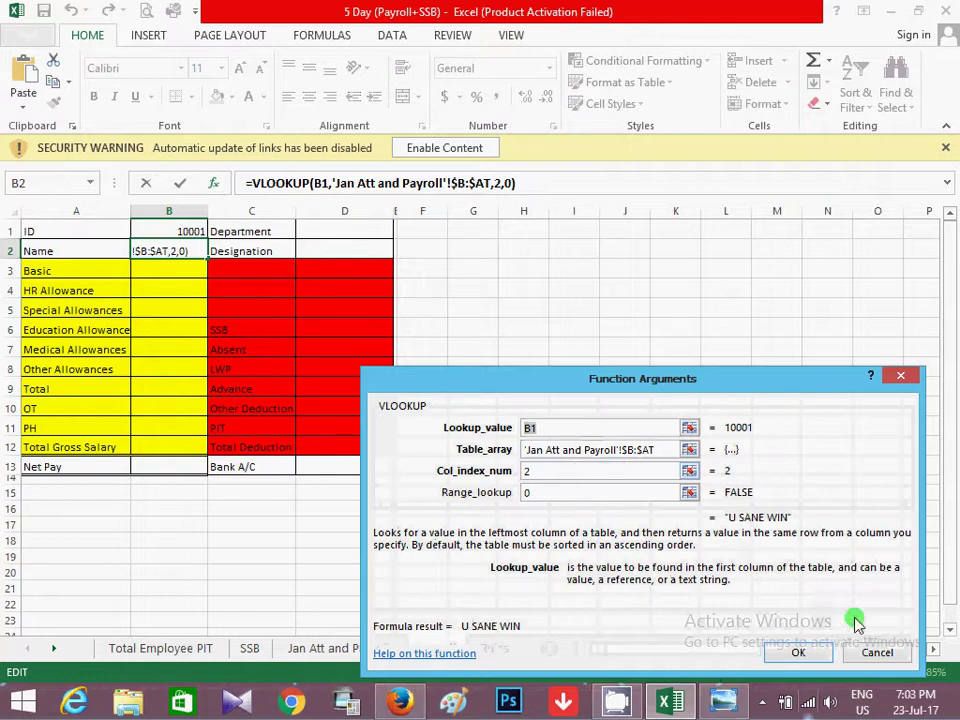
pyautogui.click(873, 652)
pyautogui.doubleClick(175, 251)
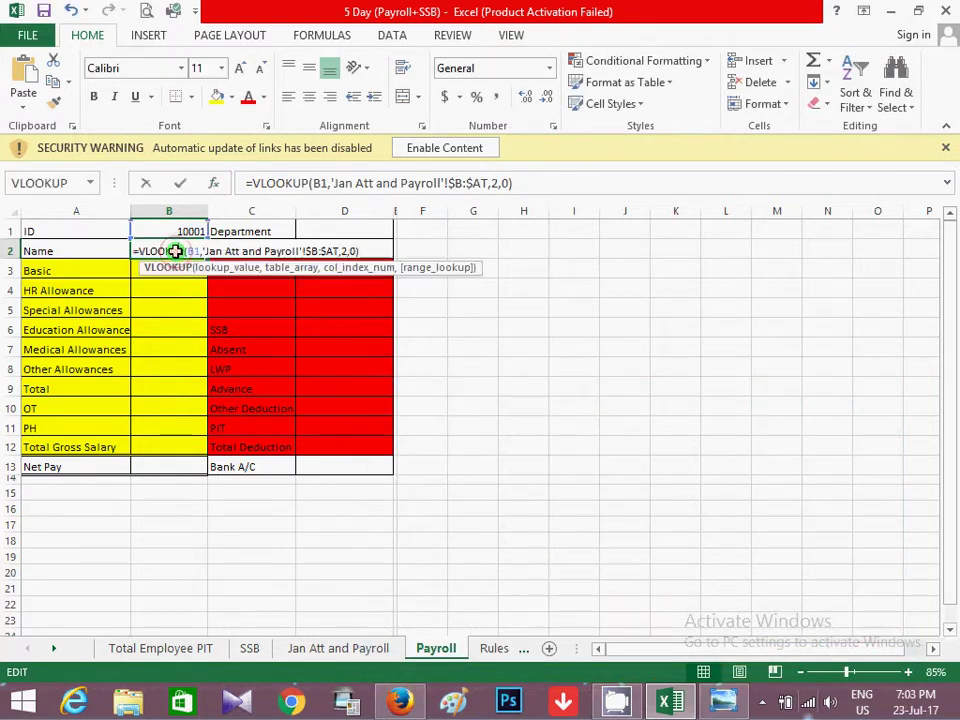
pyautogui.moveTo(139, 251); pyautogui.dragTo(631, 275)
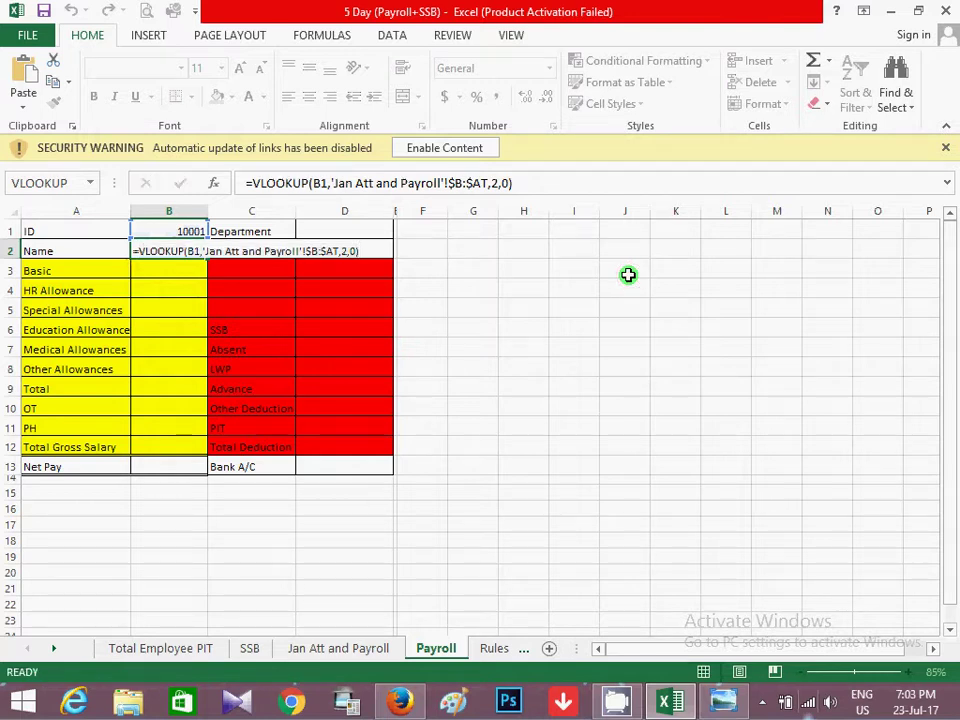
pyautogui.press('Return')
# Enter the VLOOKUP in D1 with column index 3 so it shows department ADMIN
pyautogui.click(366, 235)
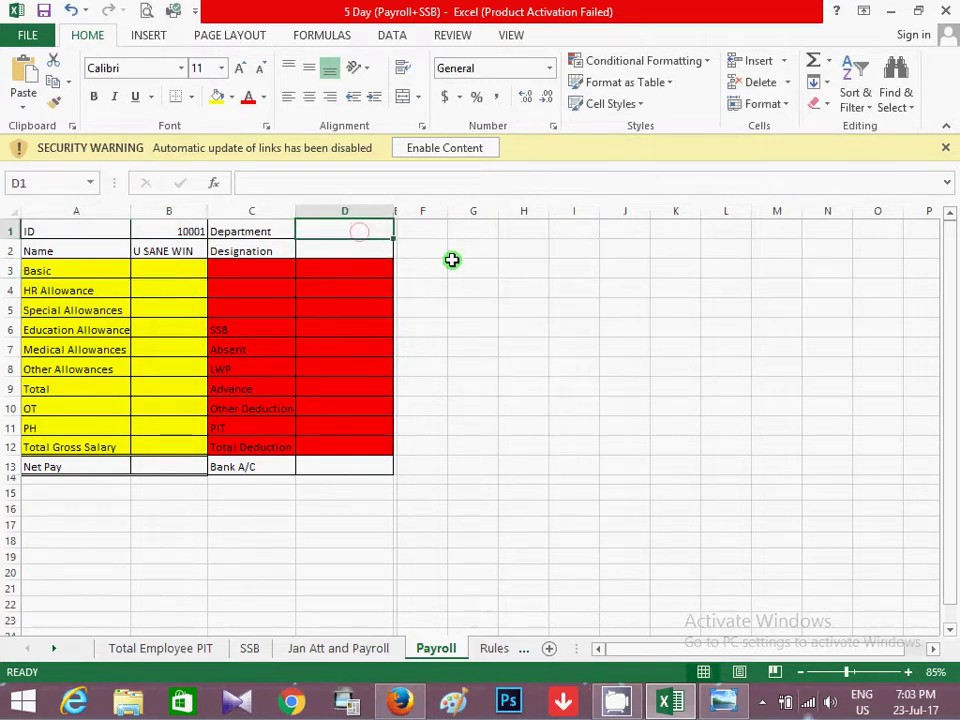
pyautogui.write('=')
pyautogui.hotkey('ctrl', 'v')
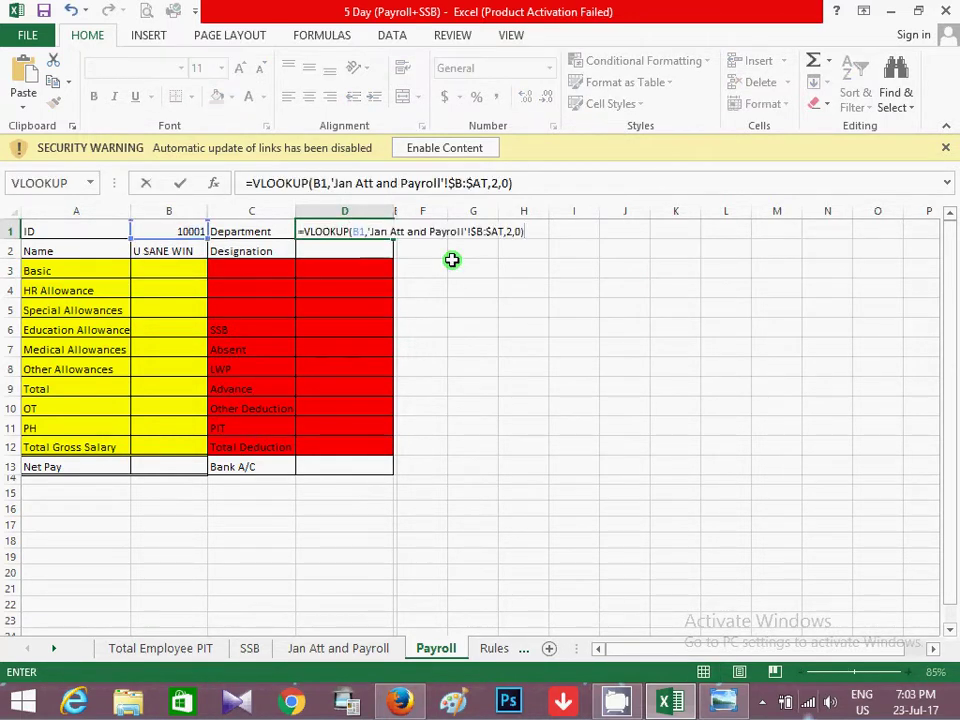
pyautogui.click(512, 231)
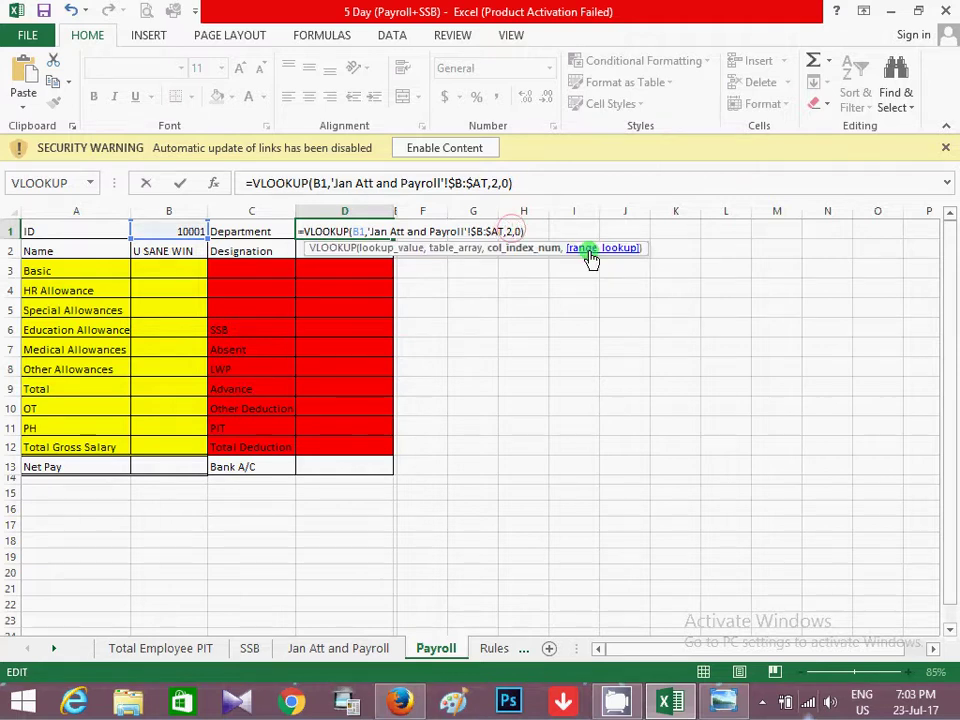
pyautogui.press('BackSpace')
pyautogui.press('pagedown')
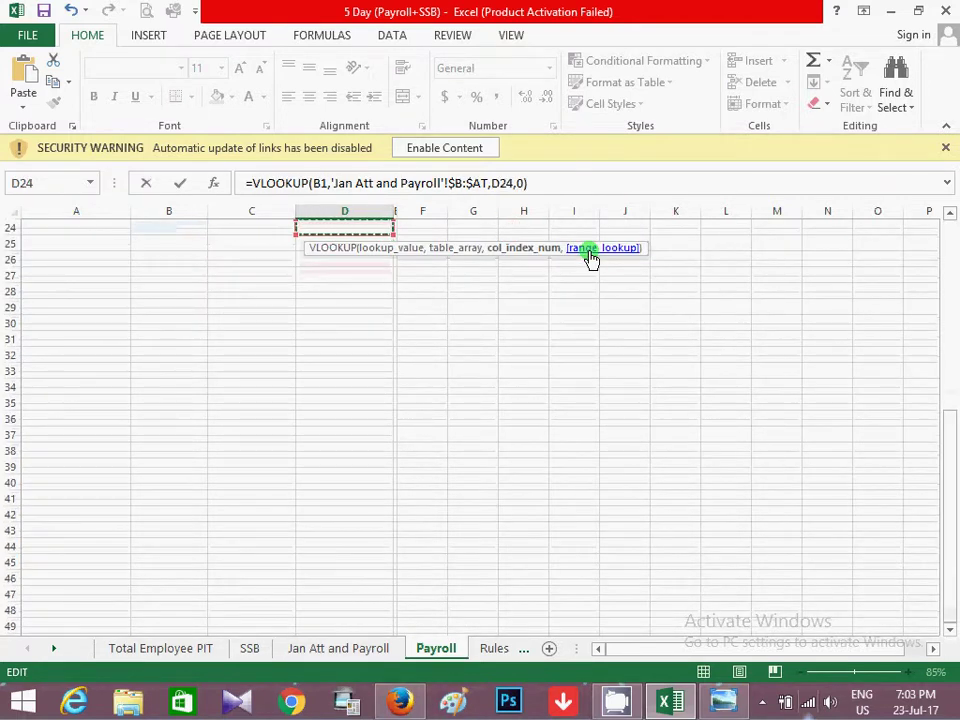
pyautogui.press('Escape')
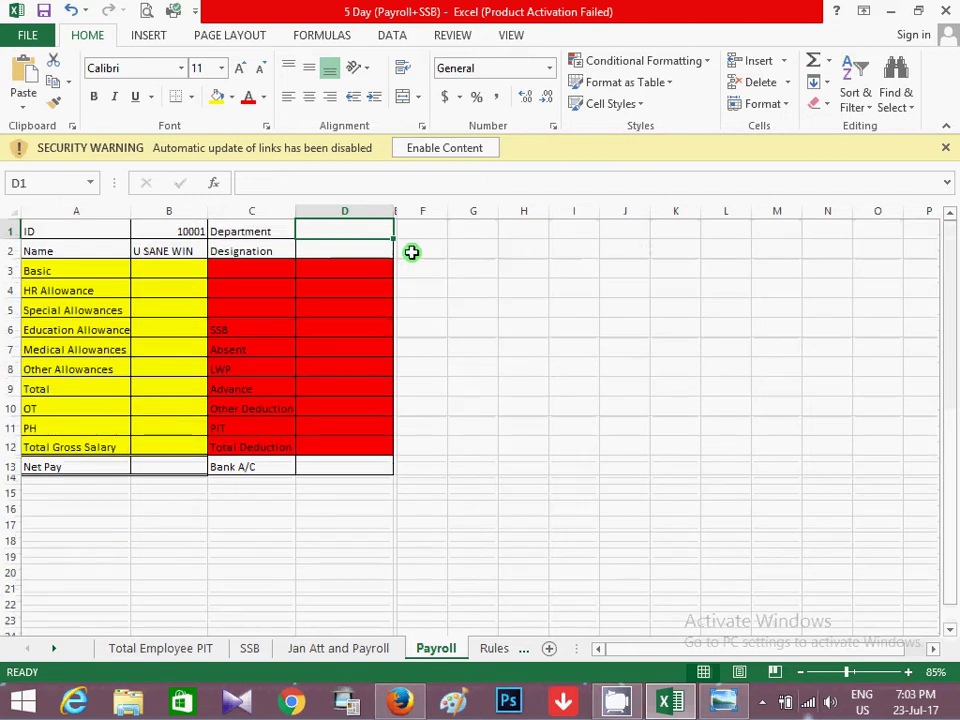
pyautogui.write("=VLOOKUP(B1,'Jan Att and Payroll'!$B:$AT,2,0)")
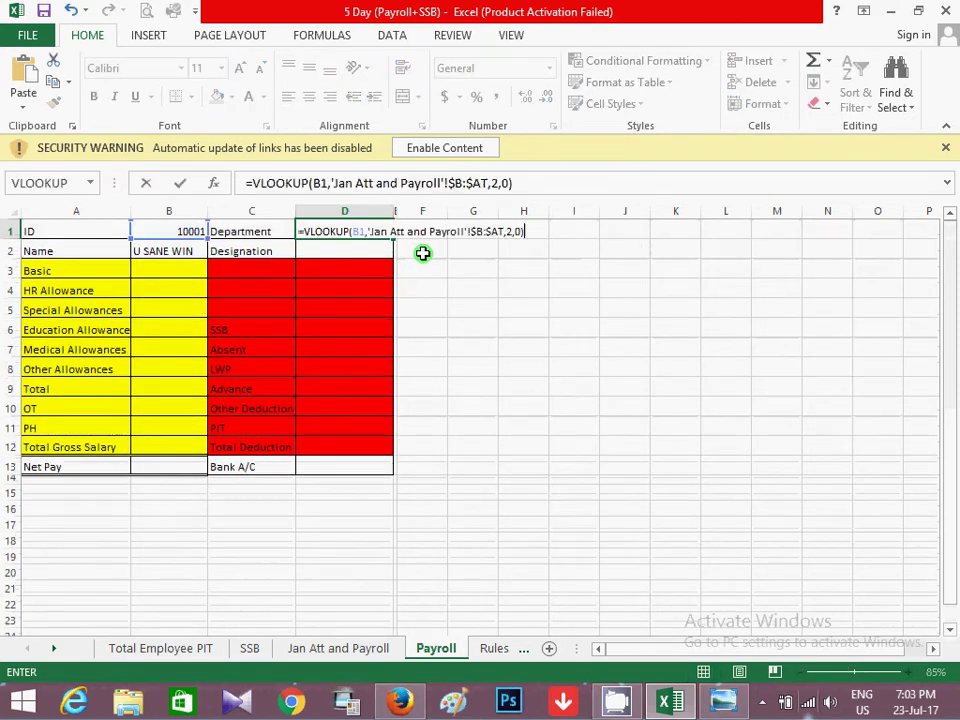
pyautogui.doubleClick(493, 182)
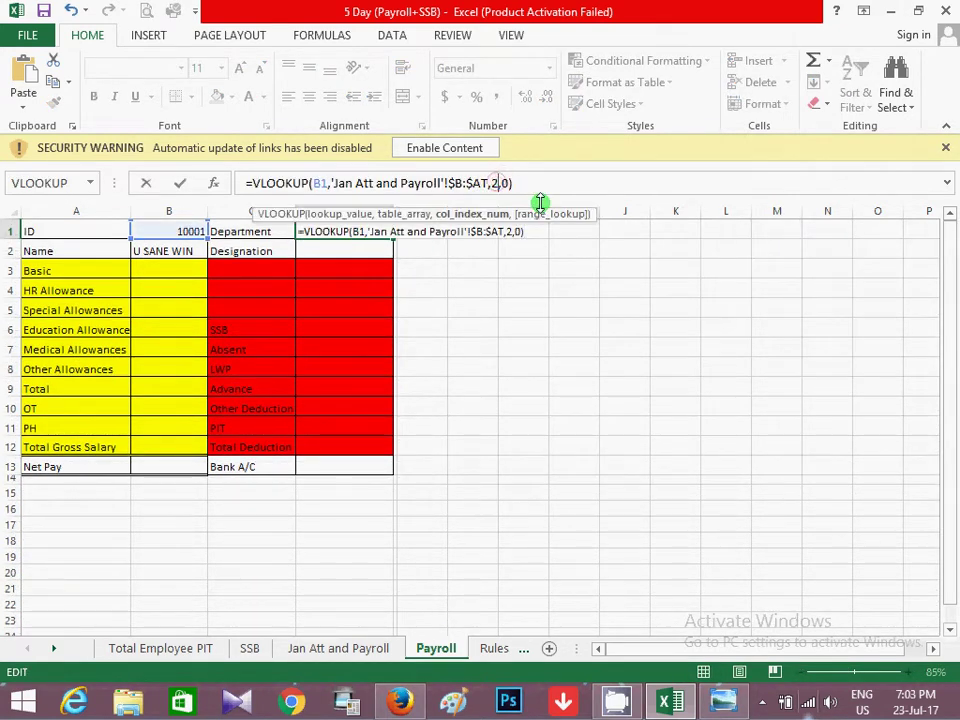
pyautogui.write('3')
pyautogui.press('Return')
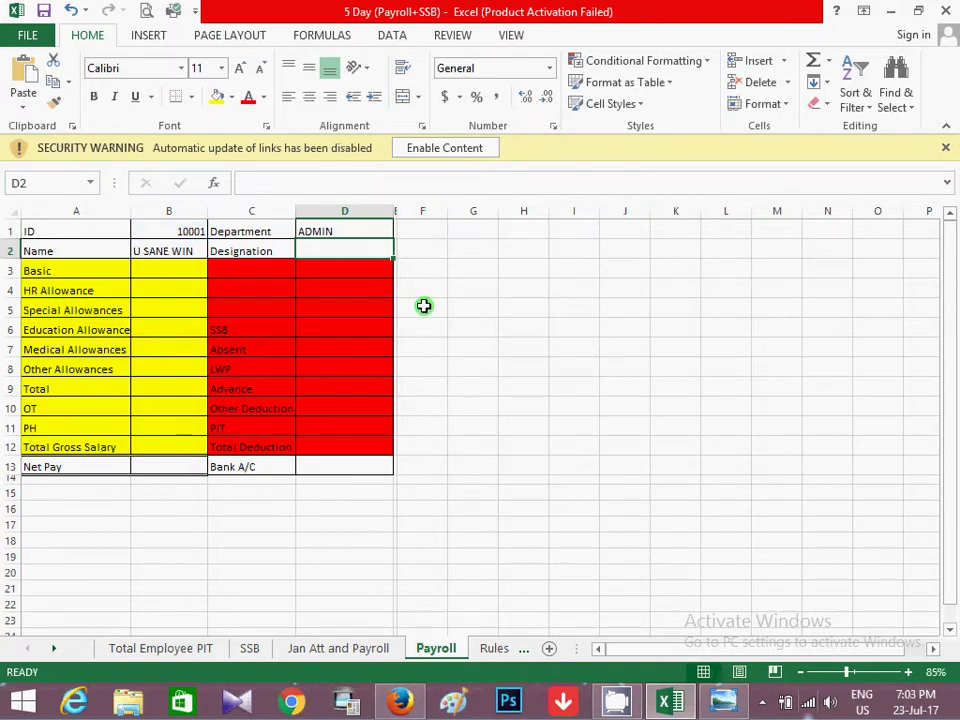
# Enter the VLOOKUP in D2 with column index 4 so it shows designation MANAGER
pyautogui.write("=VLOOKUP(B1,'Jan Att and Payroll'!$B:$AT,2,0)")
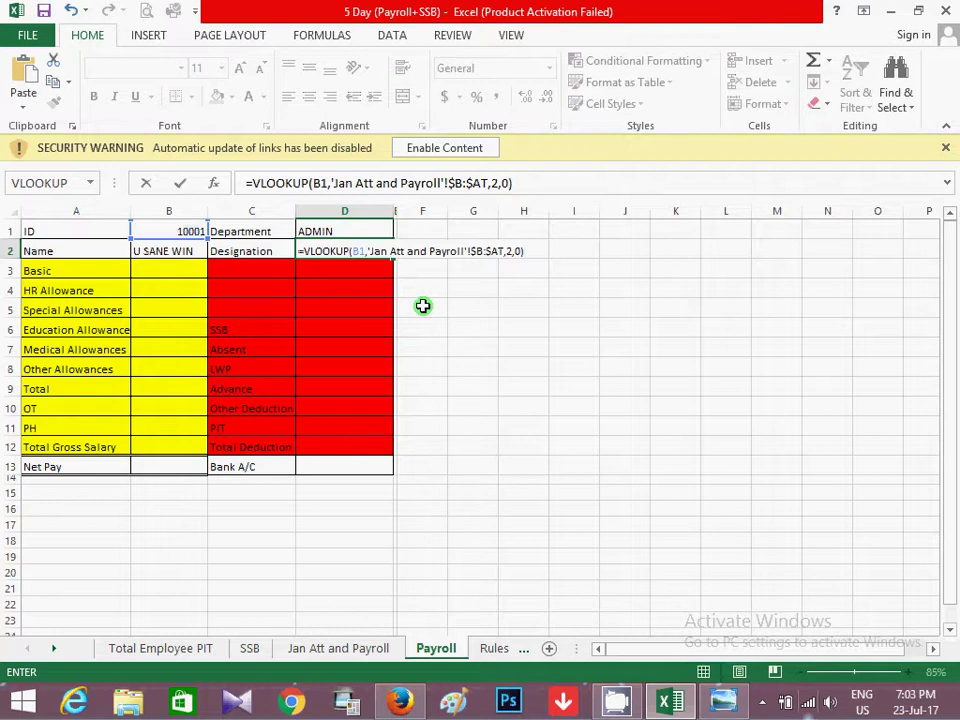
pyautogui.click(495, 183)
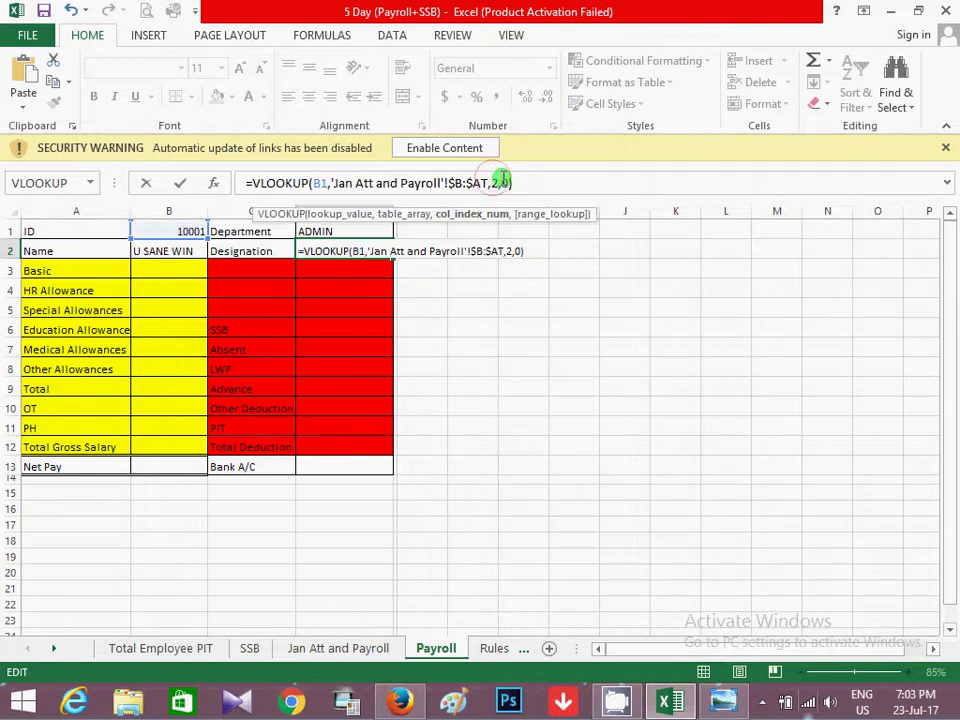
pyautogui.press('BackSpace')
pyautogui.write('4')
pyautogui.press('Return')
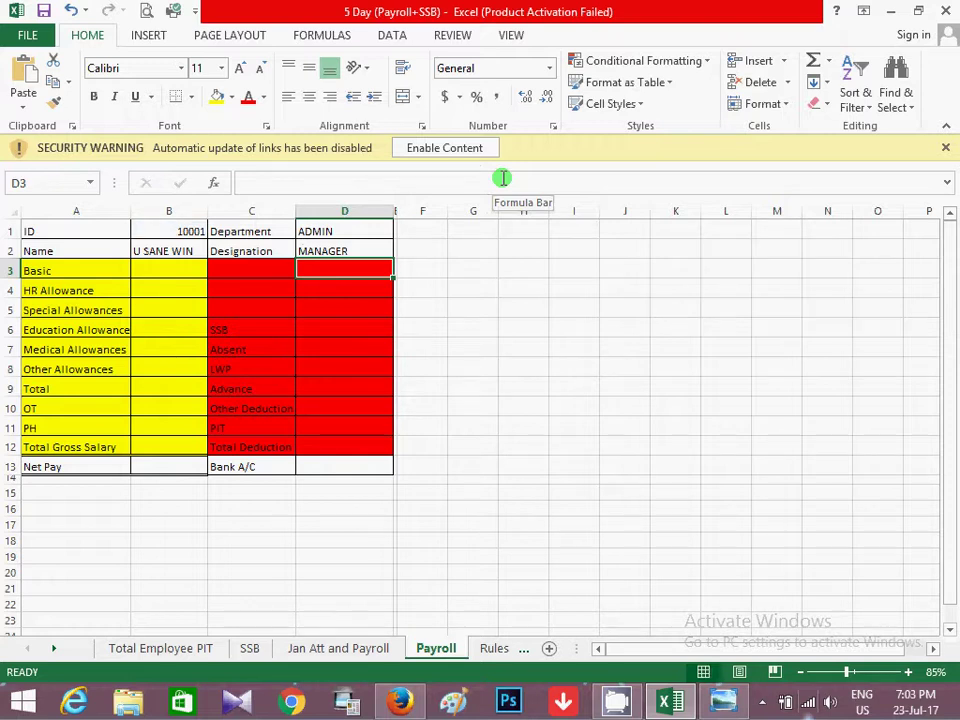
# Confirm on Jan Att and Payroll that the Basic heading is column number 26
pyautogui.click(159, 278)
pyautogui.click(360, 651)
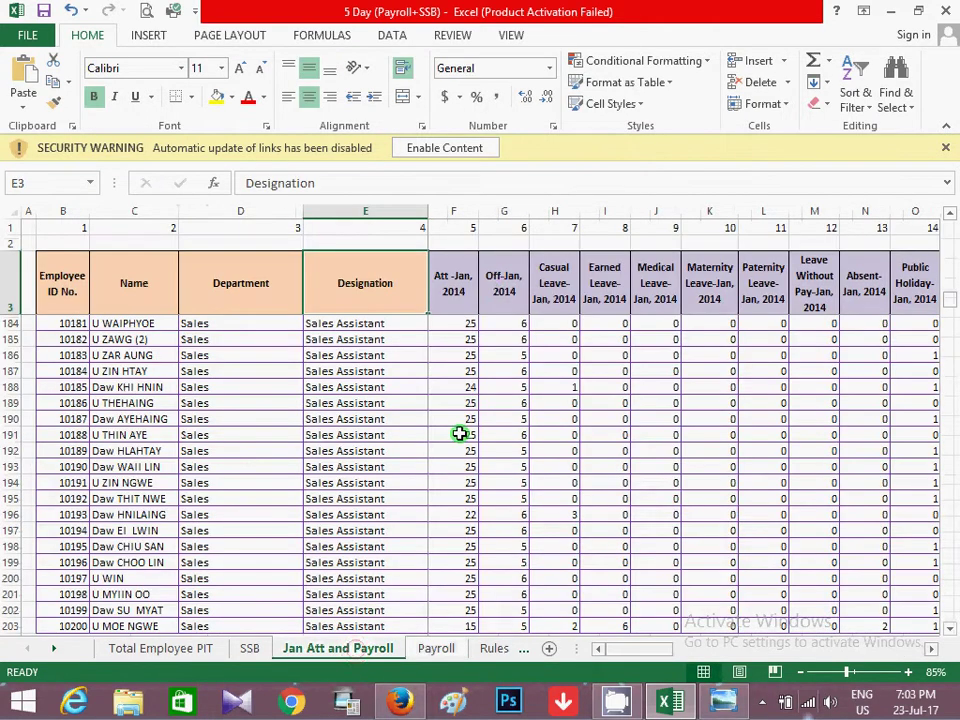
pyautogui.click(489, 286)
pyautogui.press('Right')
pyautogui.press('Right')
pyautogui.press('Right')
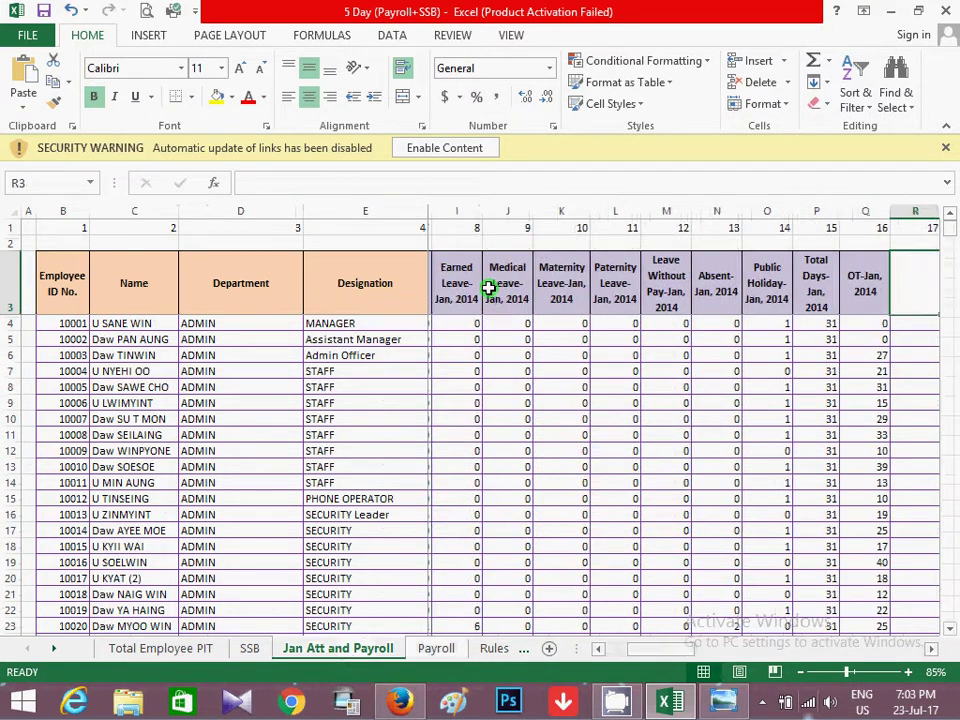
pyautogui.press('Right')
pyautogui.press('Right')
pyautogui.press('Right')
pyautogui.press('Right')
pyautogui.press('Right')
pyautogui.press('Right')
pyautogui.press('Right')
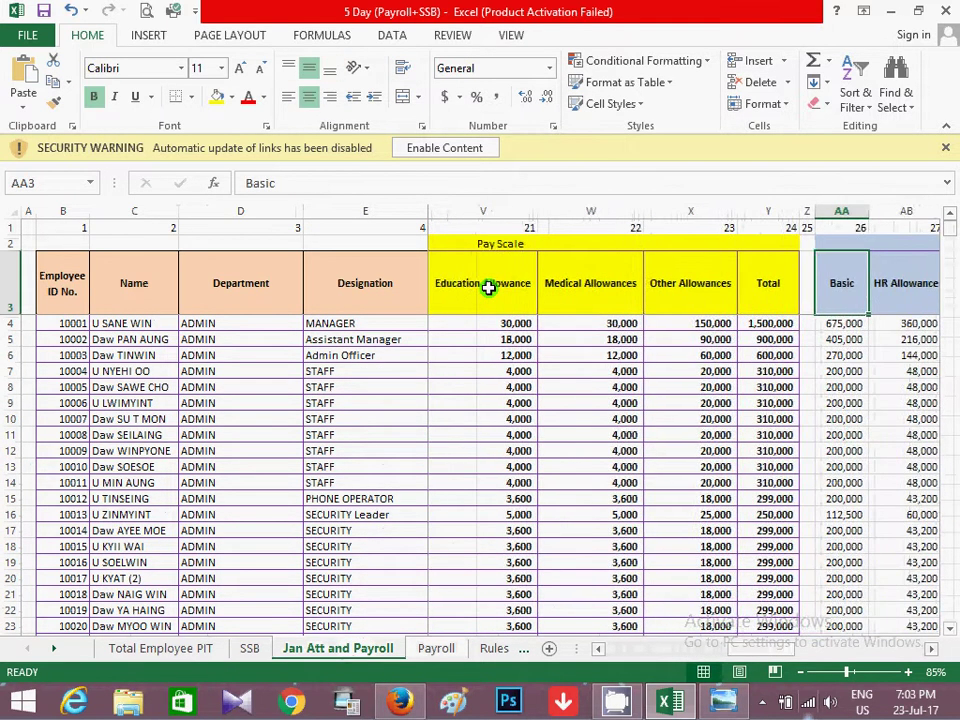
pyautogui.press('Right')
pyautogui.press('Left')
pyautogui.press('Left')
pyautogui.press('Up')
pyautogui.press('Up')
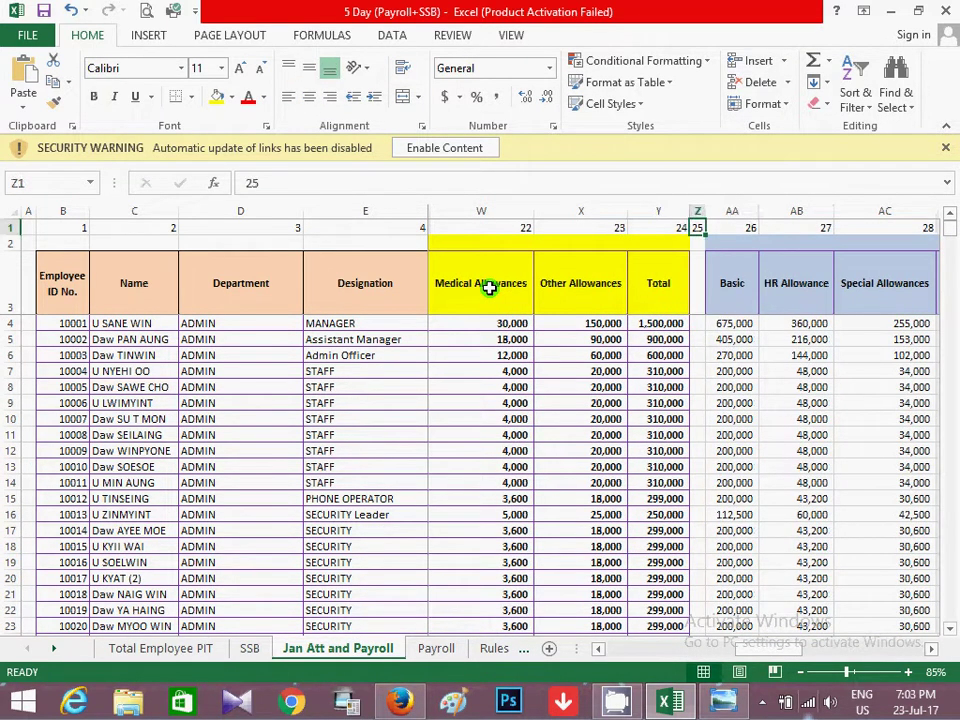
pyautogui.press('Right')
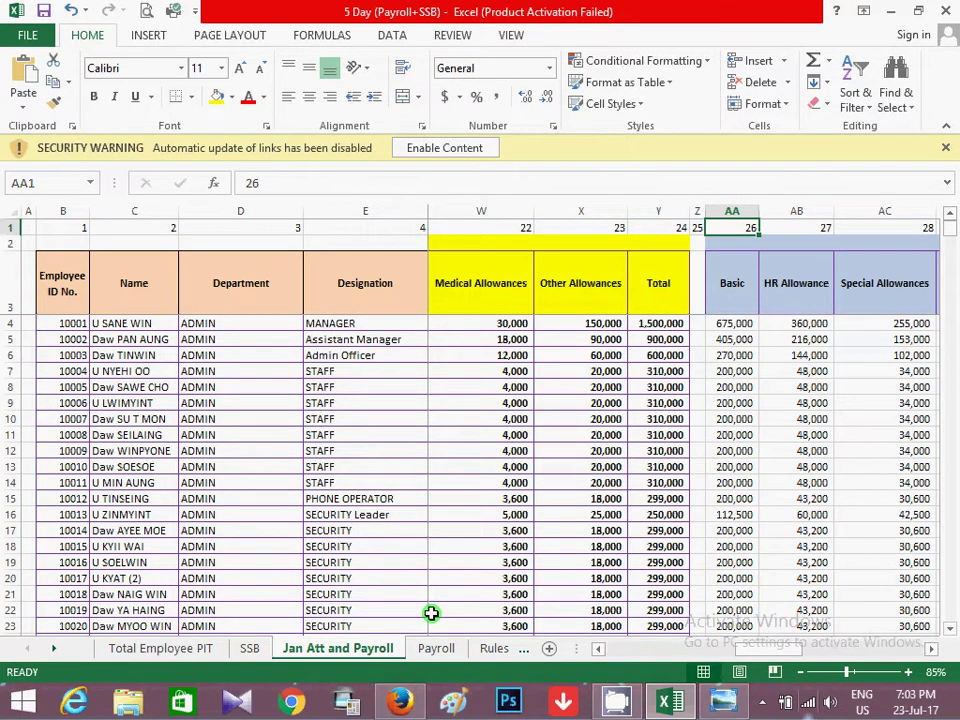
# Enter the VLOOKUP in B3 with column index 26, showing Basic 675,000
pyautogui.click(436, 648)
pyautogui.write('=')
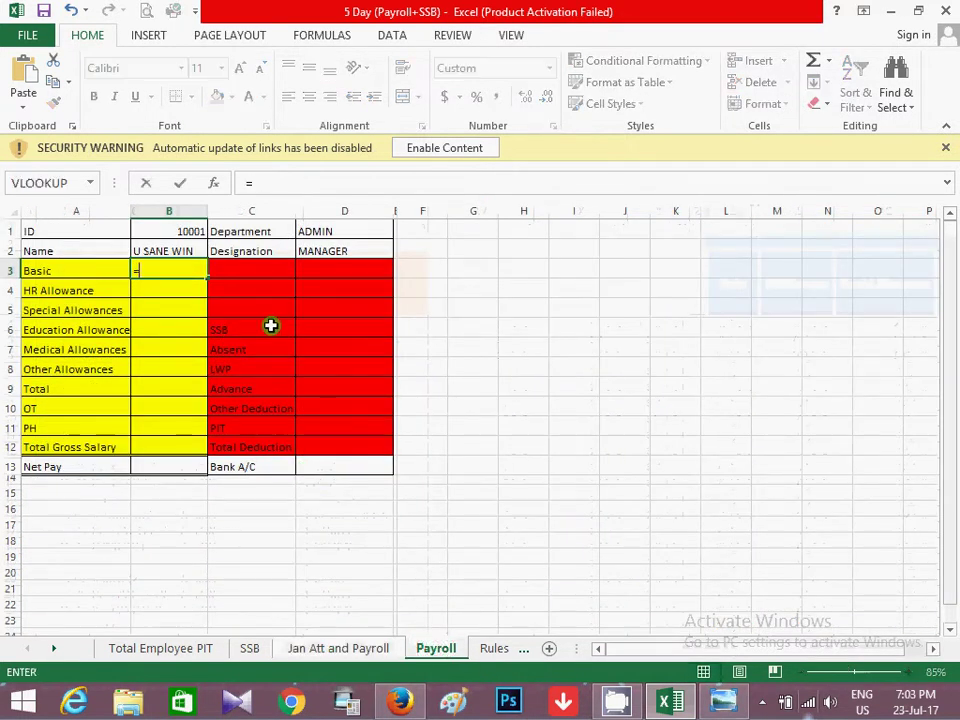
pyautogui.write("VLOOKUP(B1,'Jan Att and Payroll'!$B:$AT,2,0)")
pyautogui.click(343, 270)
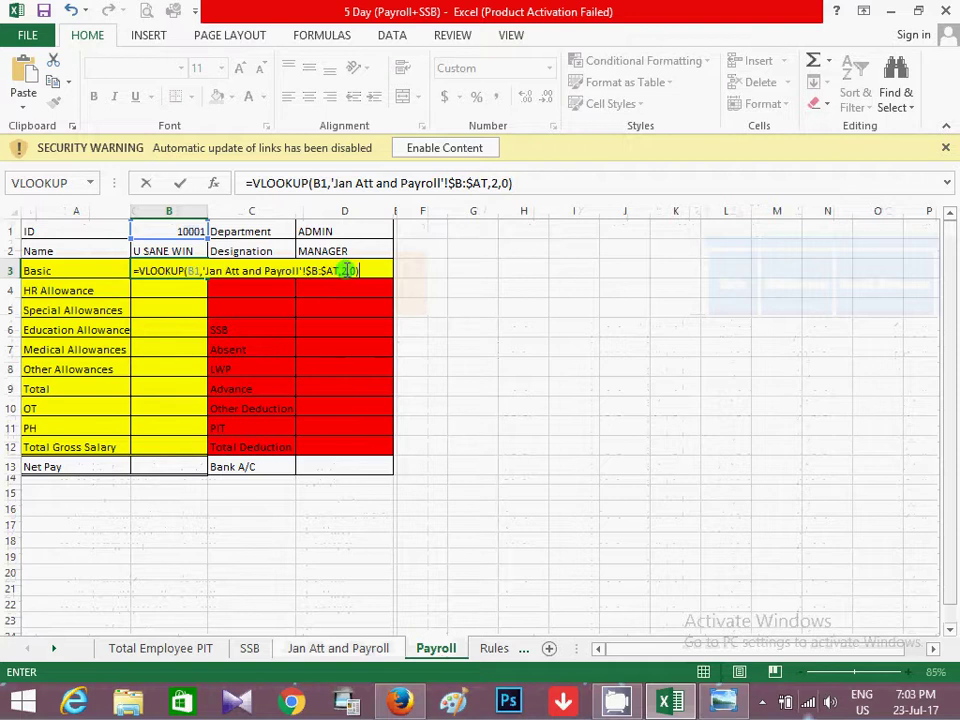
pyautogui.write('6')
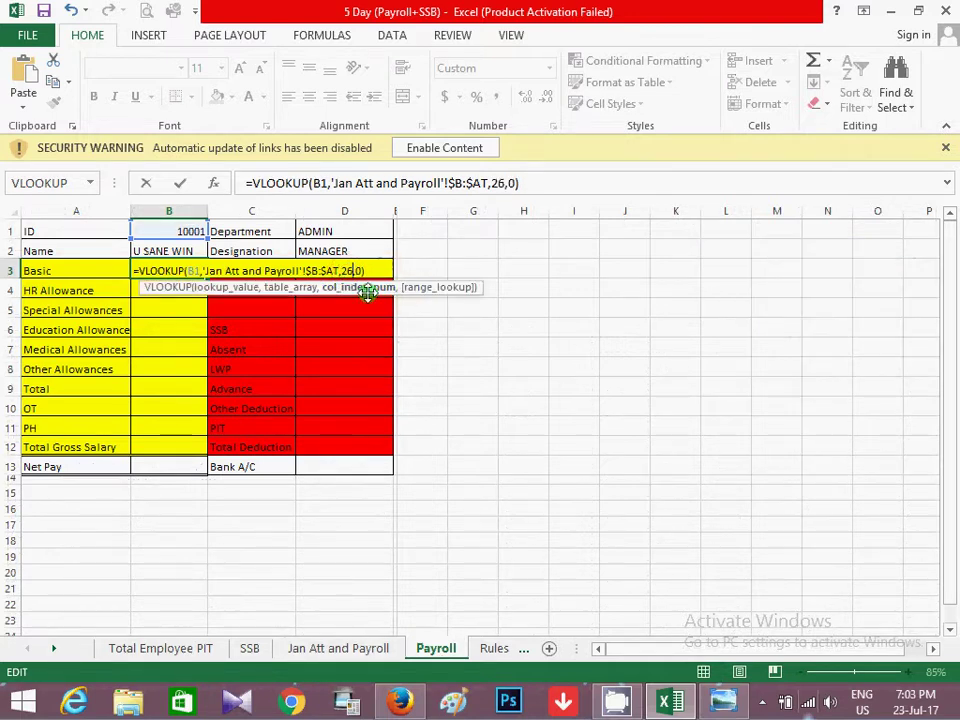
pyautogui.press('Return')
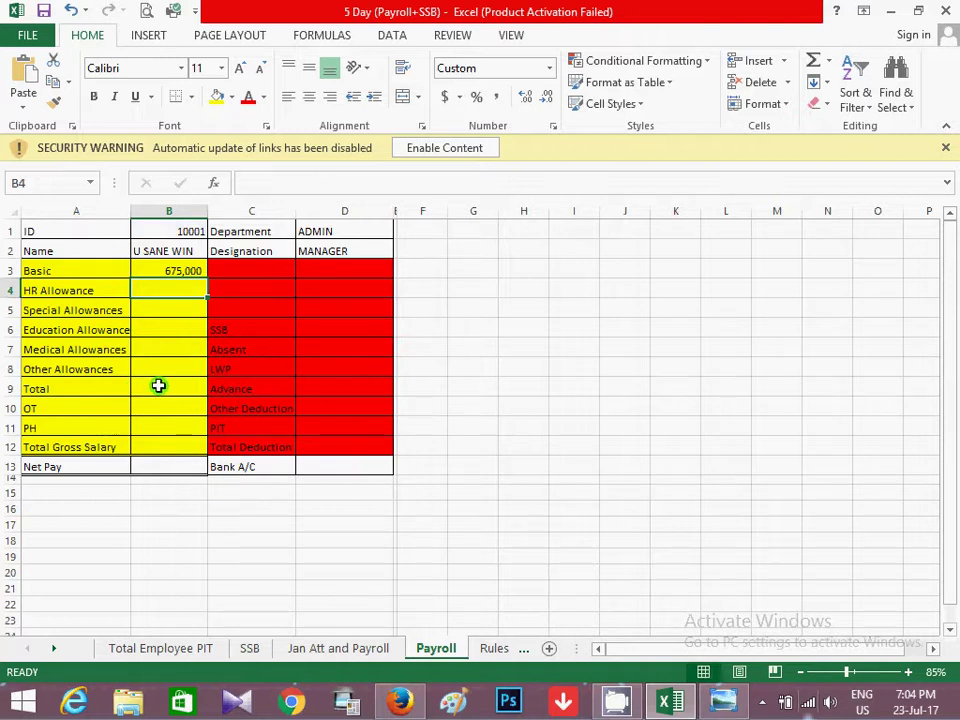
pyautogui.click(343, 648)
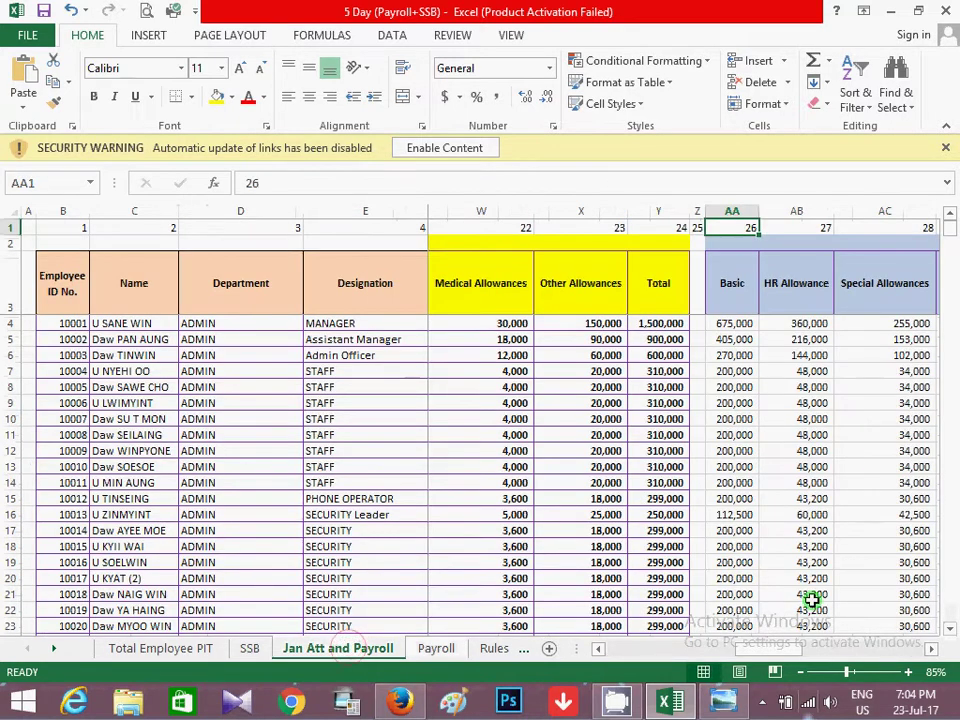
pyautogui.moveTo(765, 640); pyautogui.dragTo(840, 637)
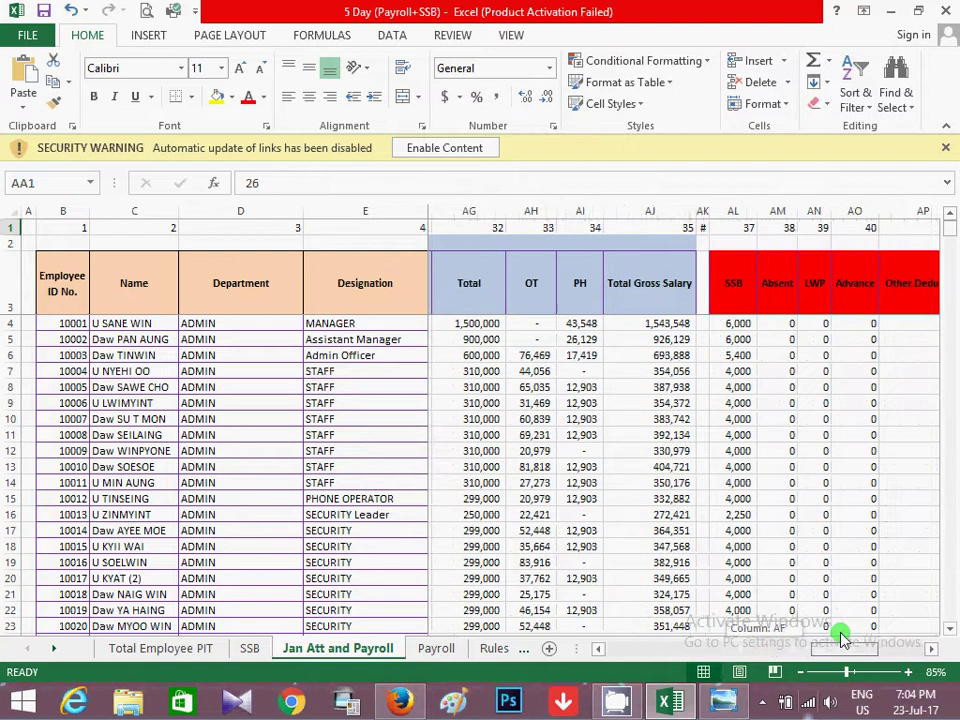
pyautogui.click(560, 211)
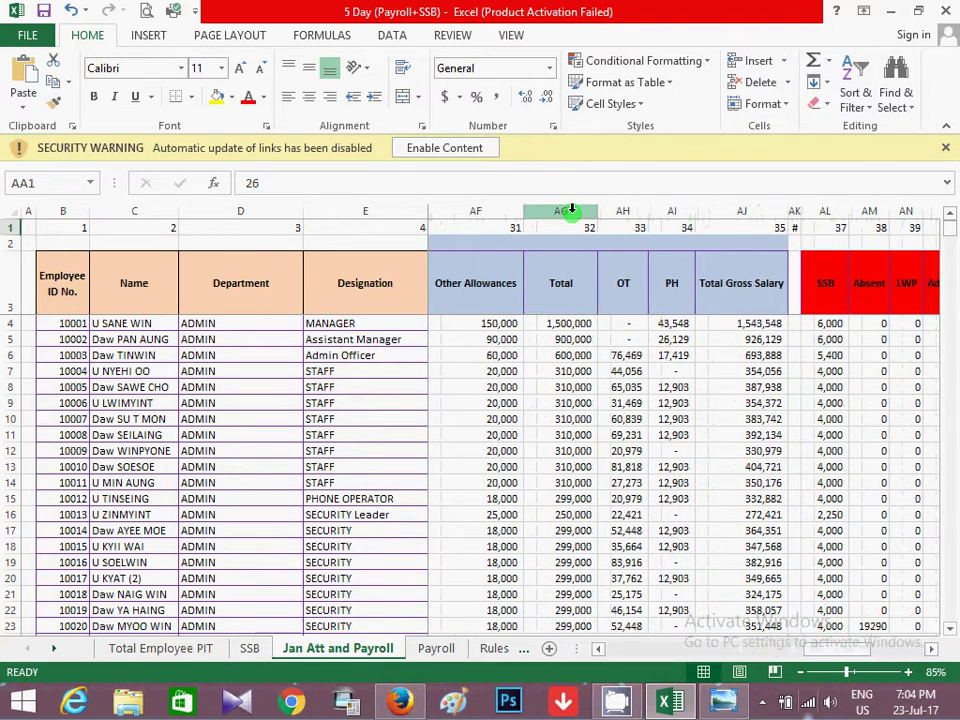
pyautogui.click(626, 213)
pyautogui.click(674, 213)
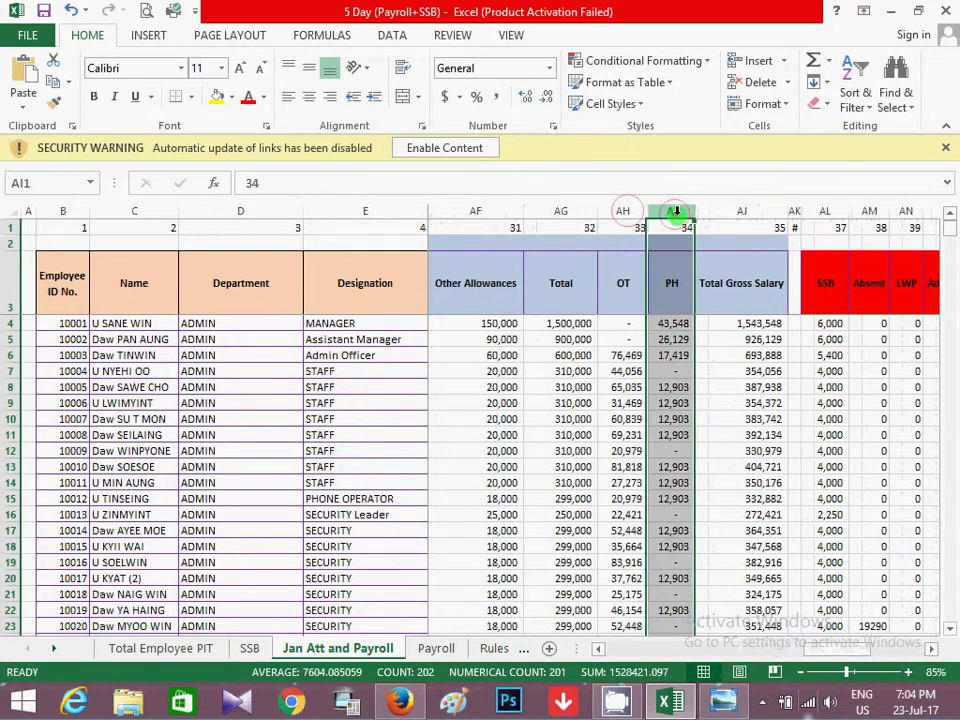
pyautogui.click(731, 213)
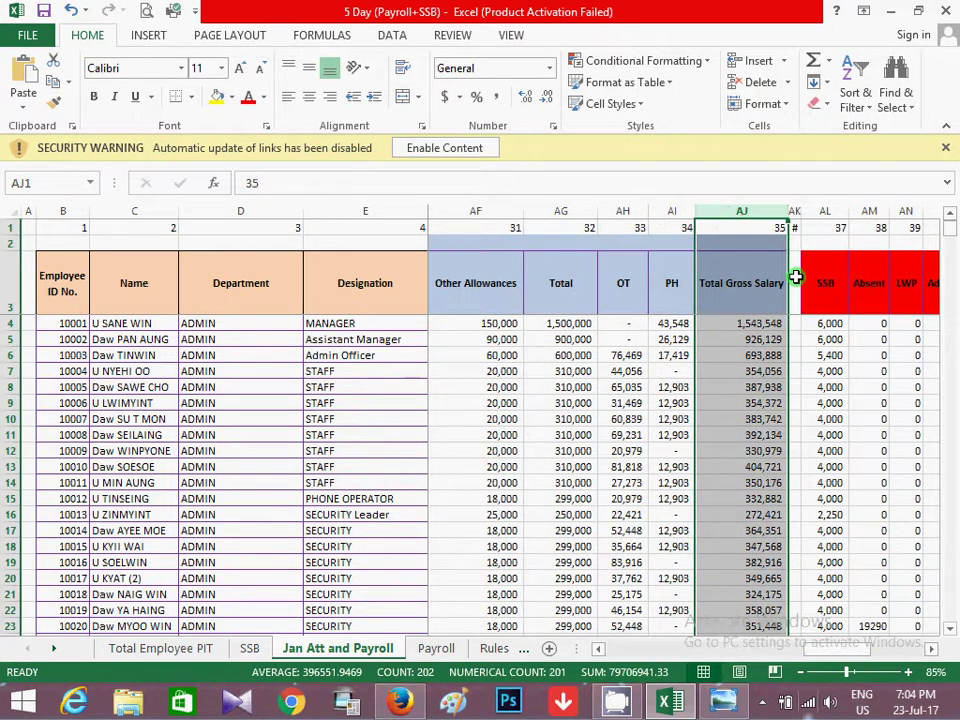
pyautogui.click(840, 231)
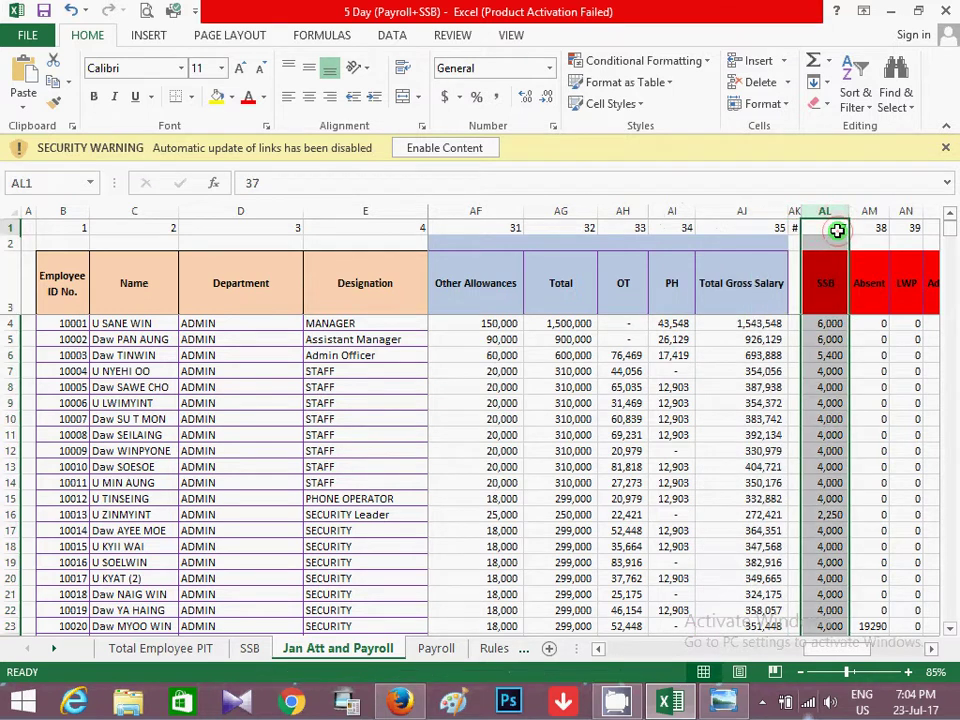
pyautogui.click(436, 648)
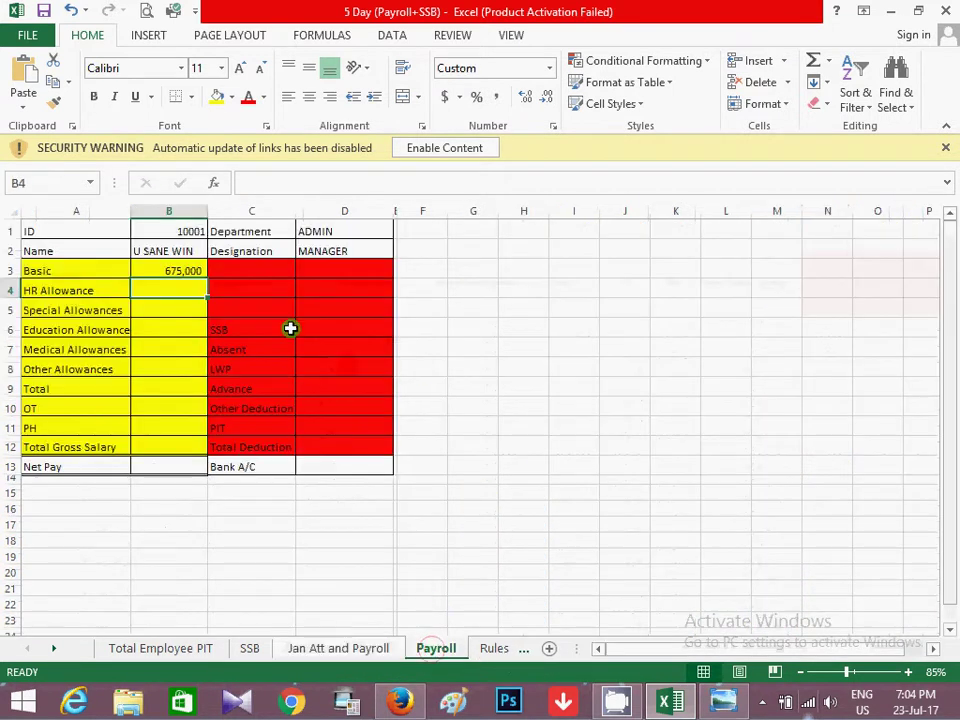
pyautogui.moveTo(330, 308); pyautogui.dragTo(318, 322)
pyautogui.click(335, 333)
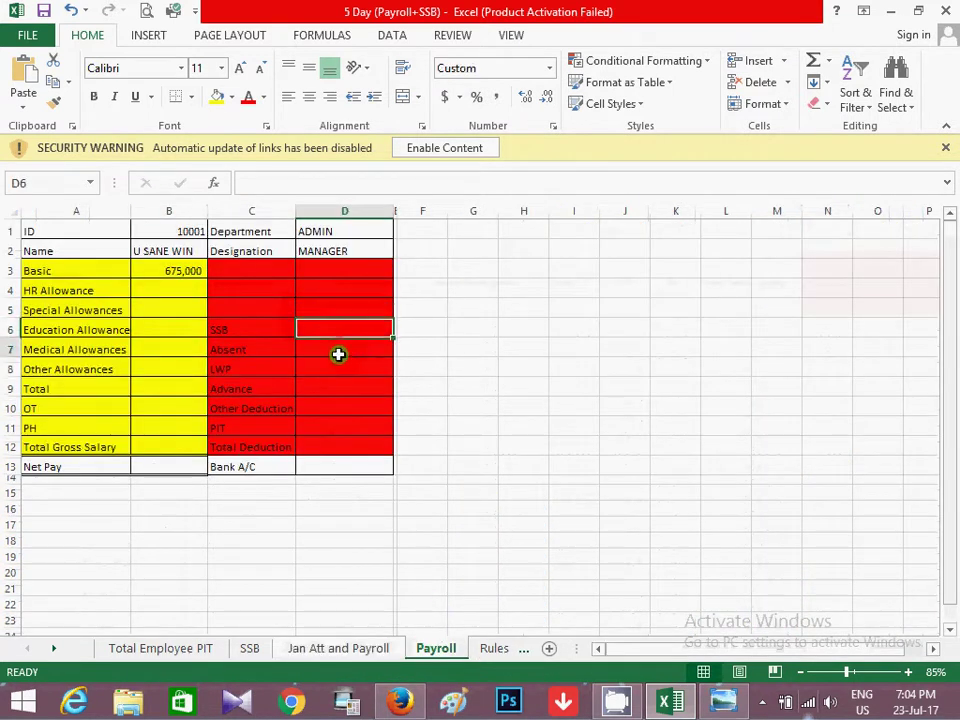
pyautogui.click(342, 356)
pyautogui.click(345, 373)
pyautogui.click(314, 467)
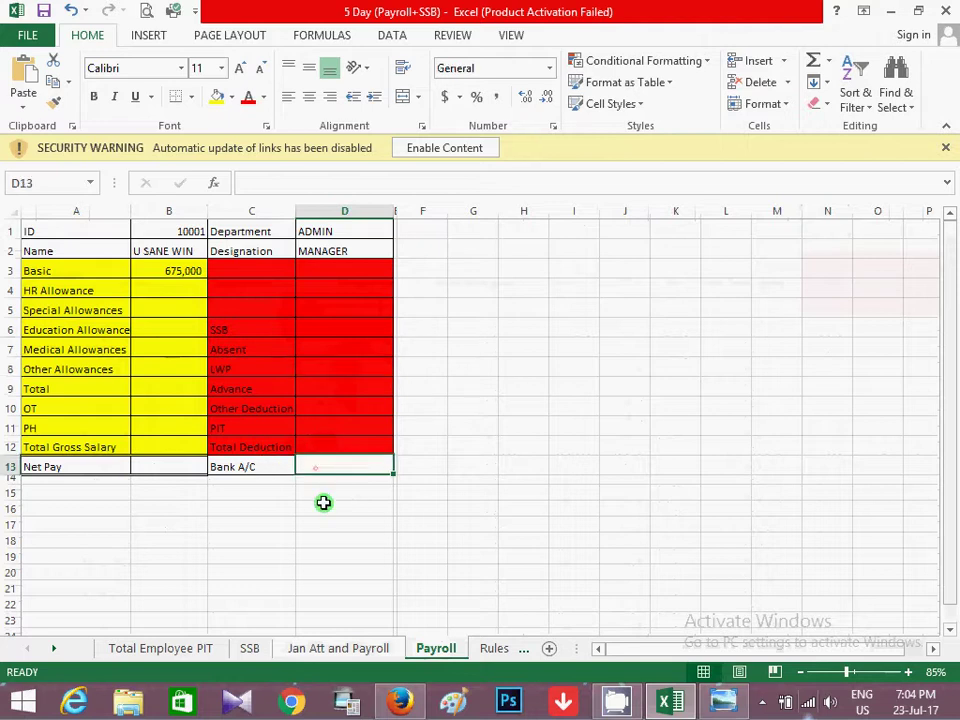
pyautogui.click(330, 648)
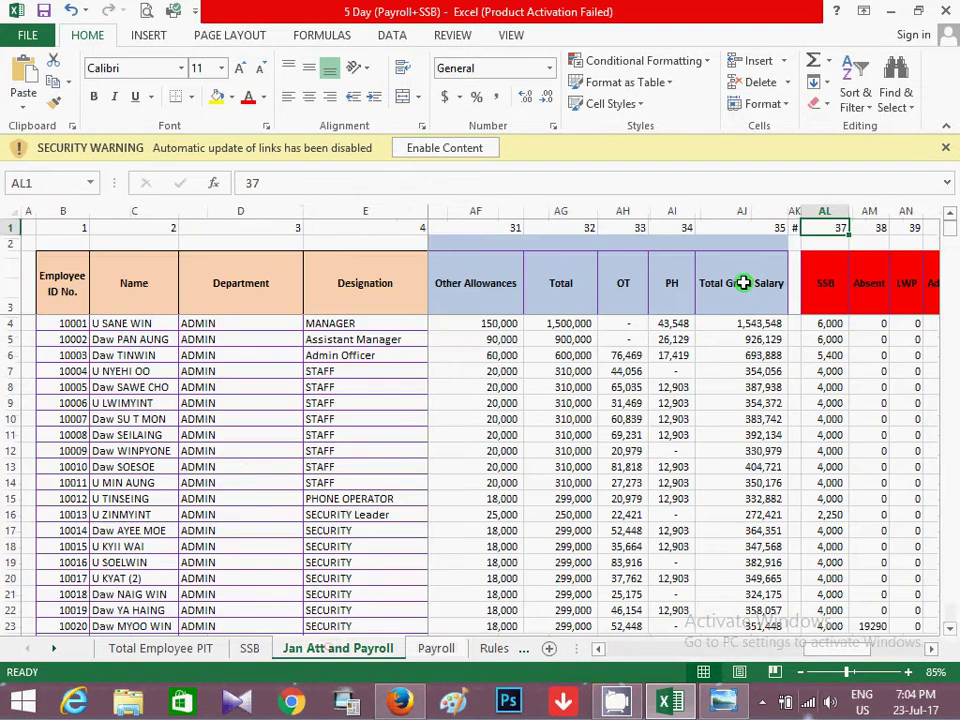
pyautogui.click(872, 227)
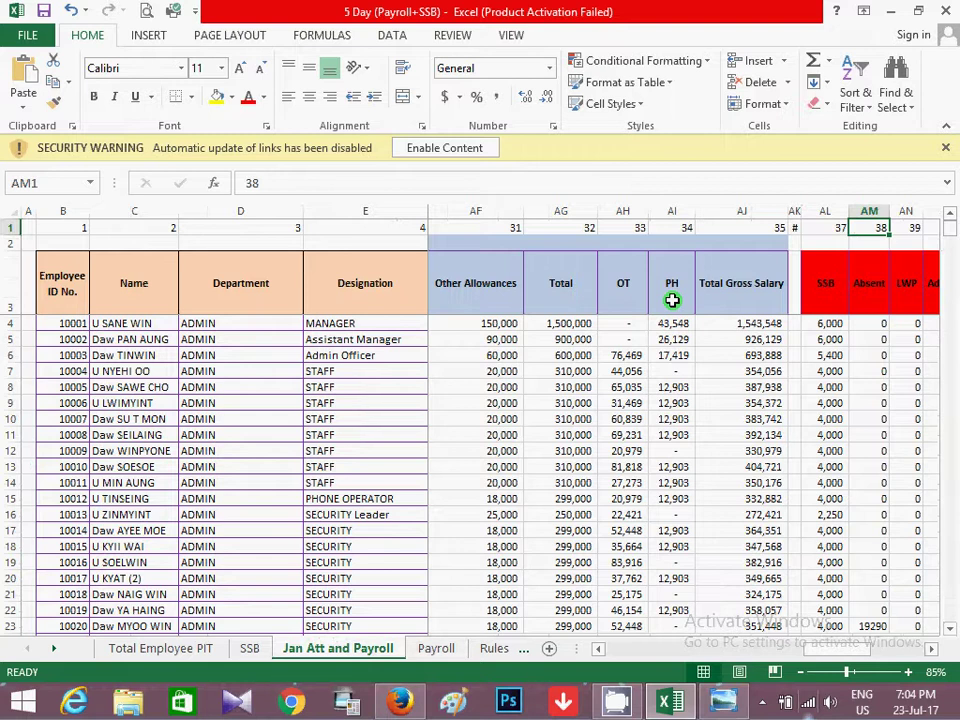
pyautogui.click(436, 648)
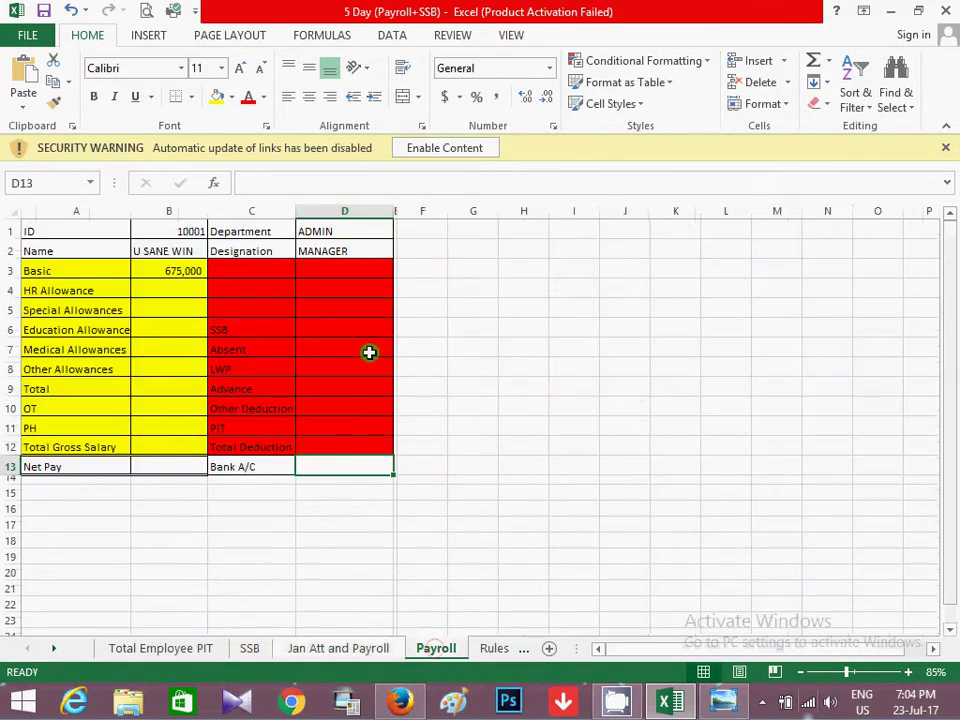
pyautogui.hotkey('ctrl', 'Up')
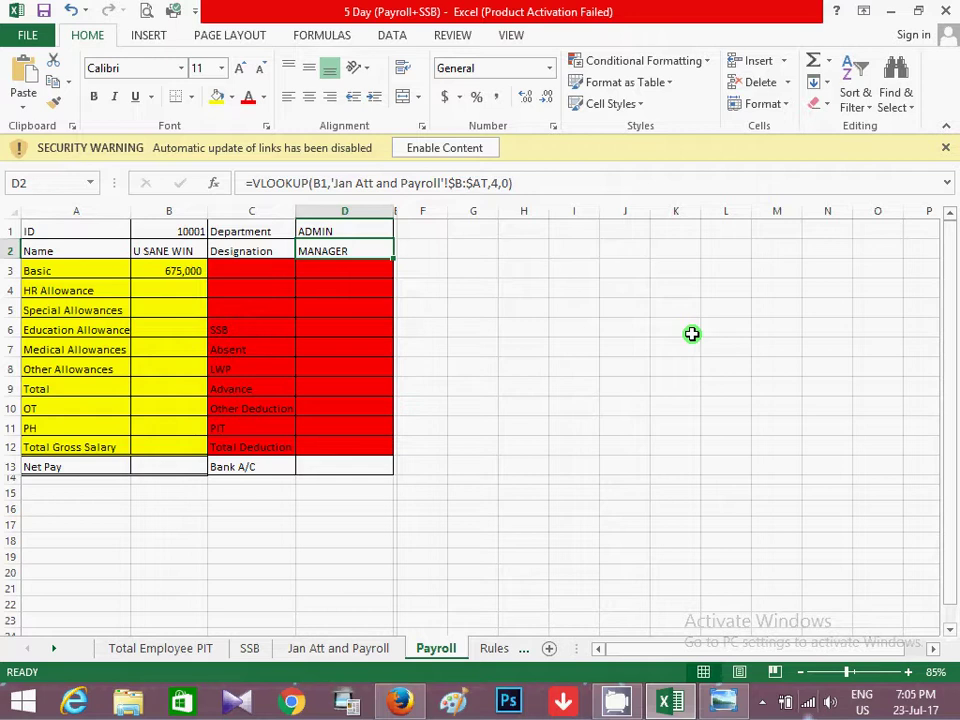
# Enter a VLOOKUP in B4 with column index 27, giving HR Allowance 360,000
pyautogui.click(177, 284)
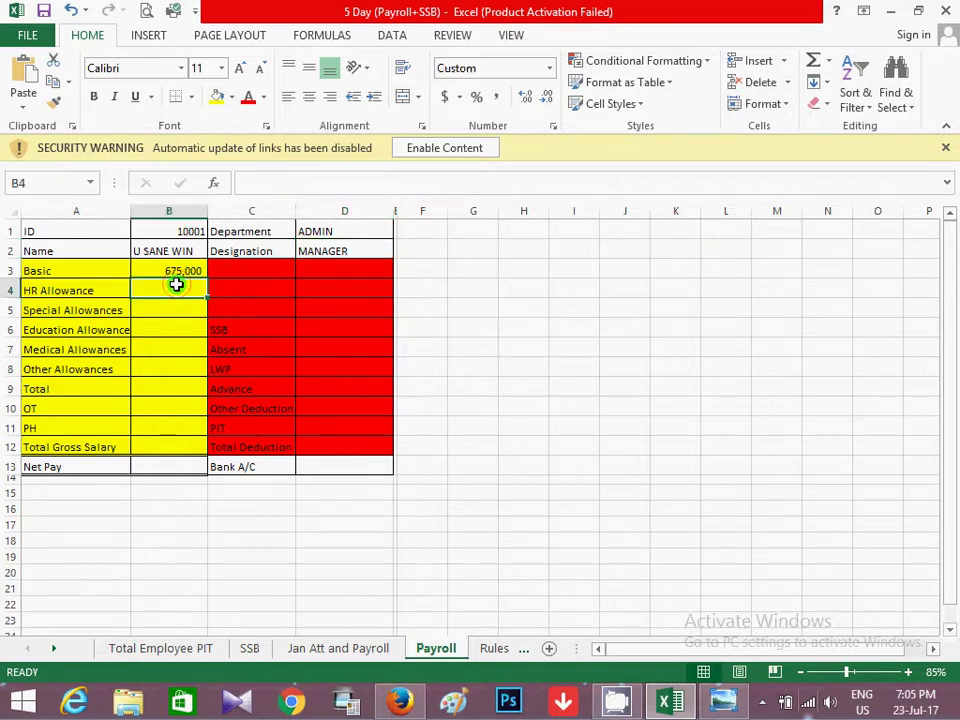
pyautogui.write("=VLOOKUP(B1,'Jan Att and Payroll'!$B:$AT,2,0)")
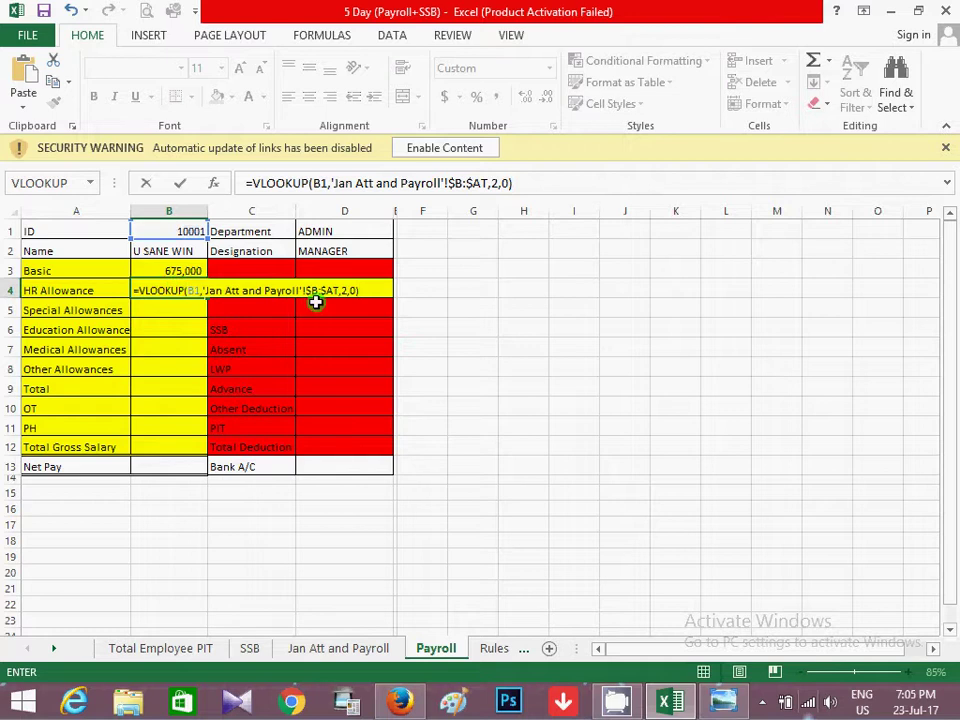
pyautogui.click(349, 290)
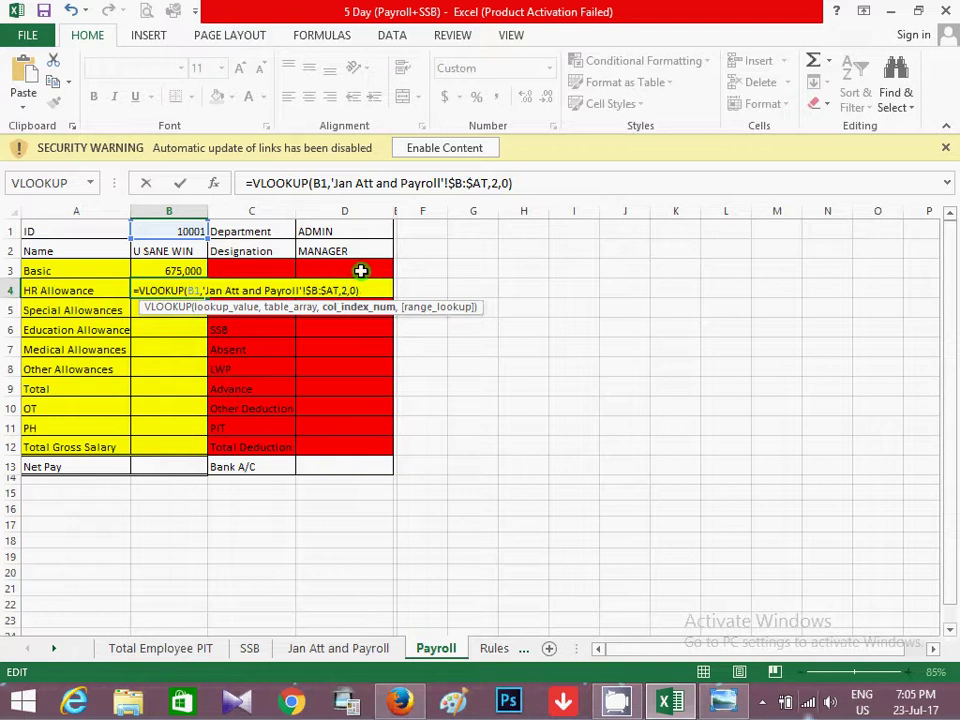
pyautogui.click(352, 290)
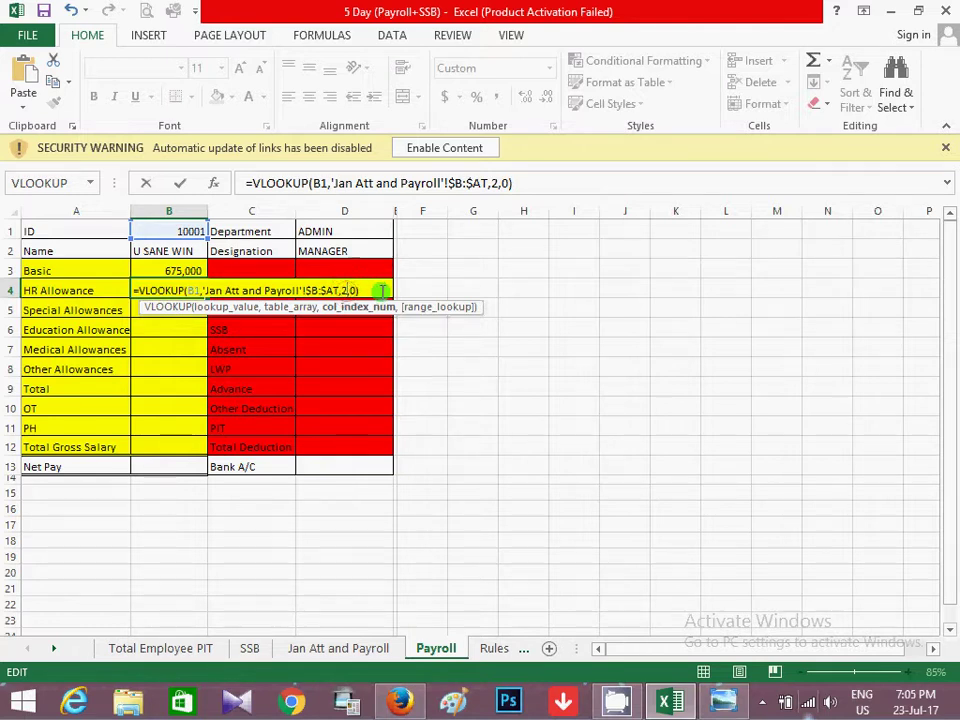
pyautogui.write('7')
pyautogui.press('Return')
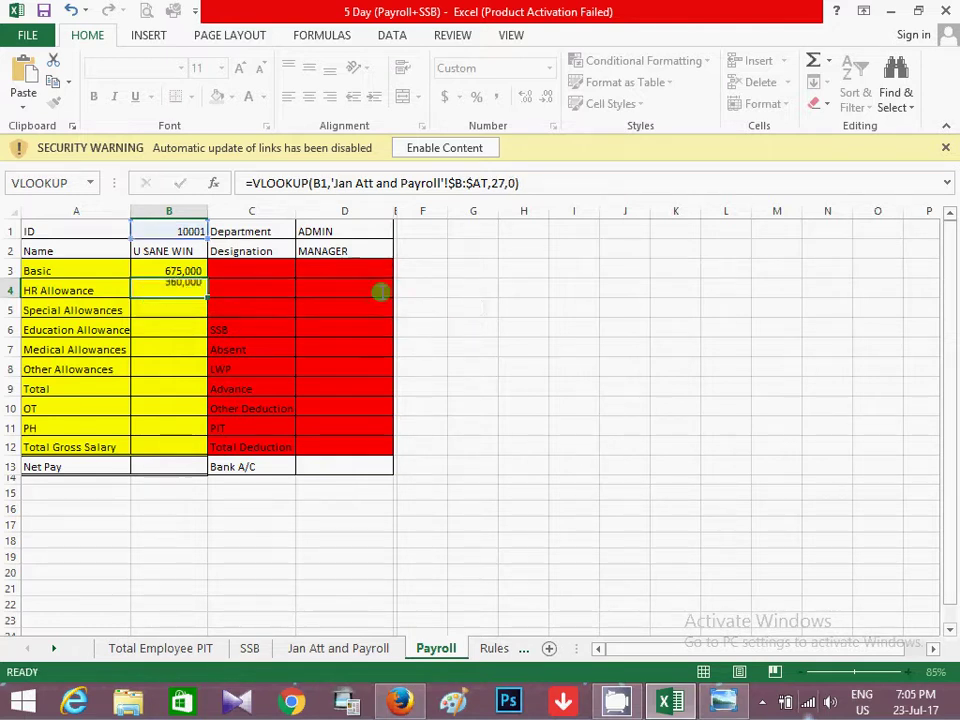
# Paste the VLOOKUP into B5 with column index 28 for Special Allowances 255,000
pyautogui.write('=')
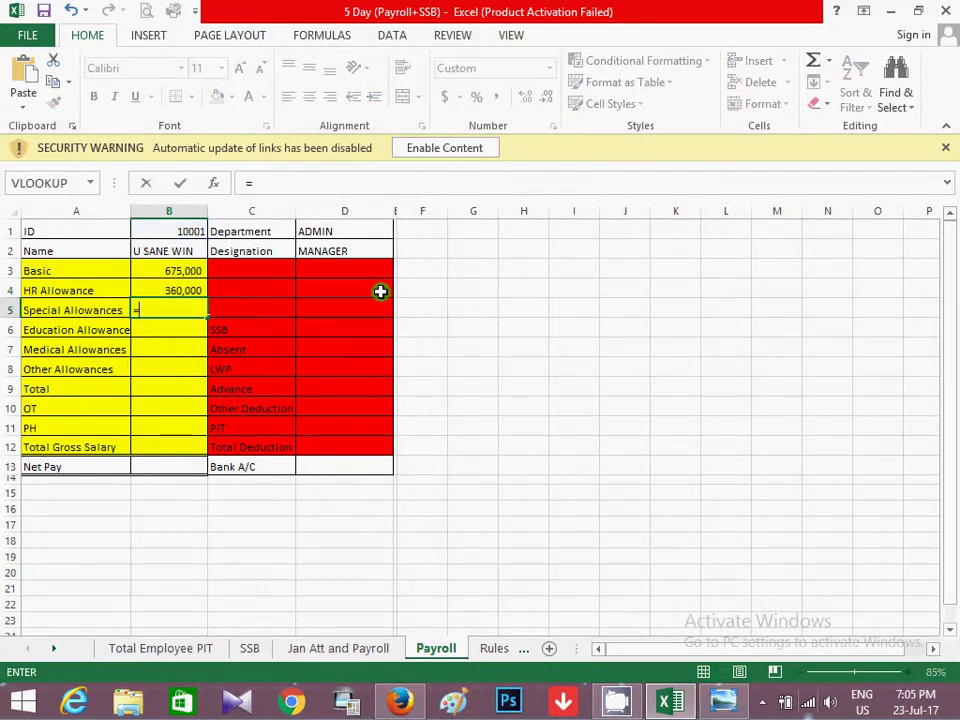
pyautogui.write("VLOOKUP(B1,'Jan Att and Payroll'!$B:$AT,2,0)")
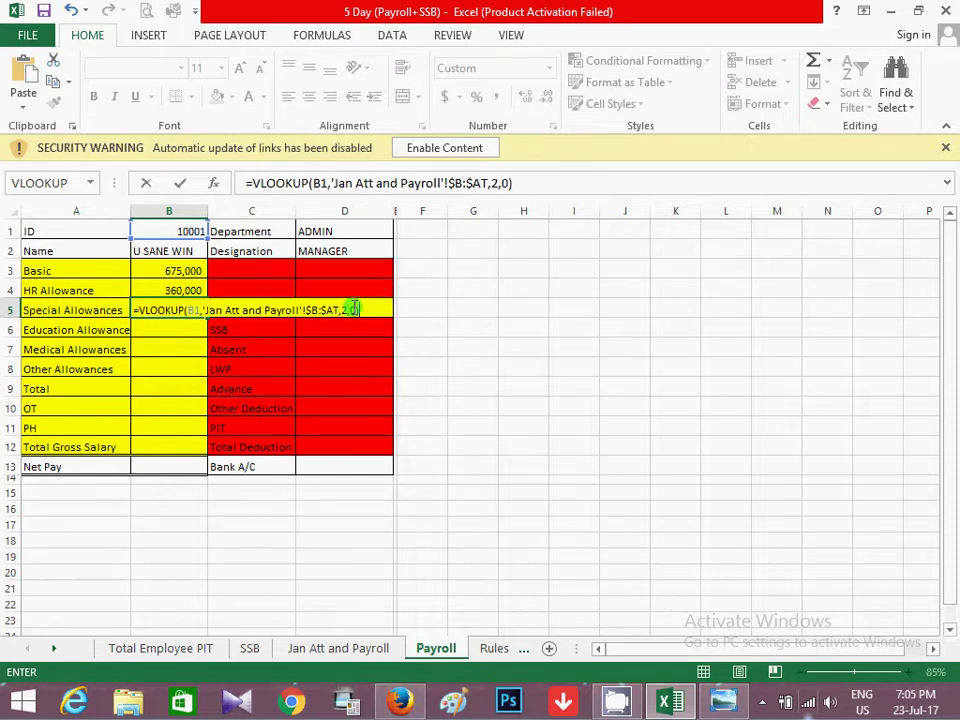
pyautogui.click(378, 310)
pyautogui.write('8')
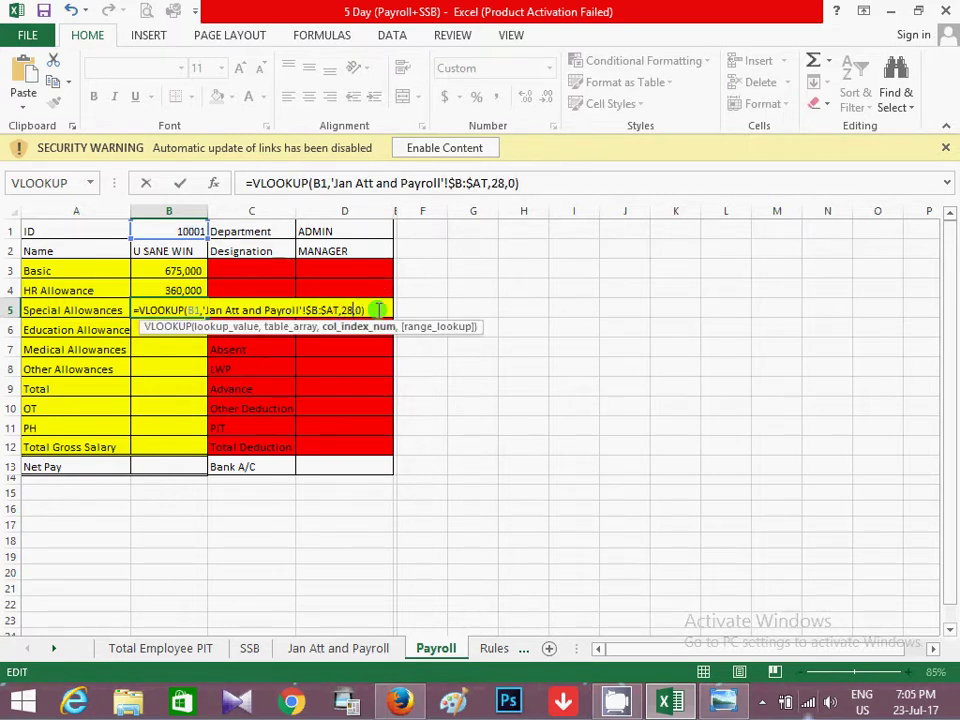
pyautogui.press('Return')
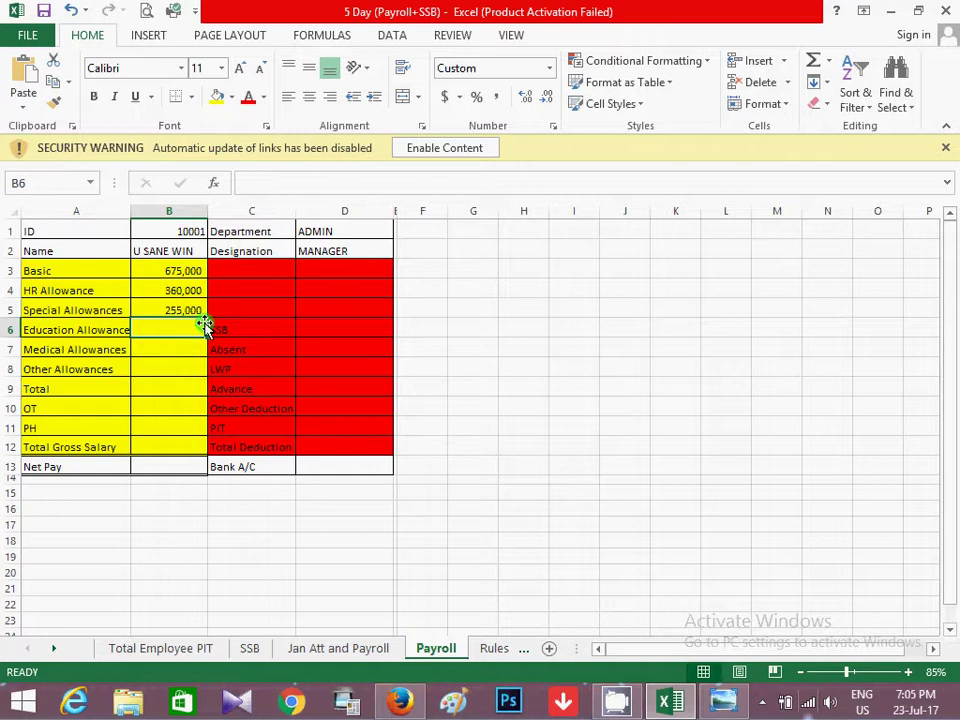
# Paste the VLOOKUP into B6 and review the B5 and B6 formulas
pyautogui.write('=')
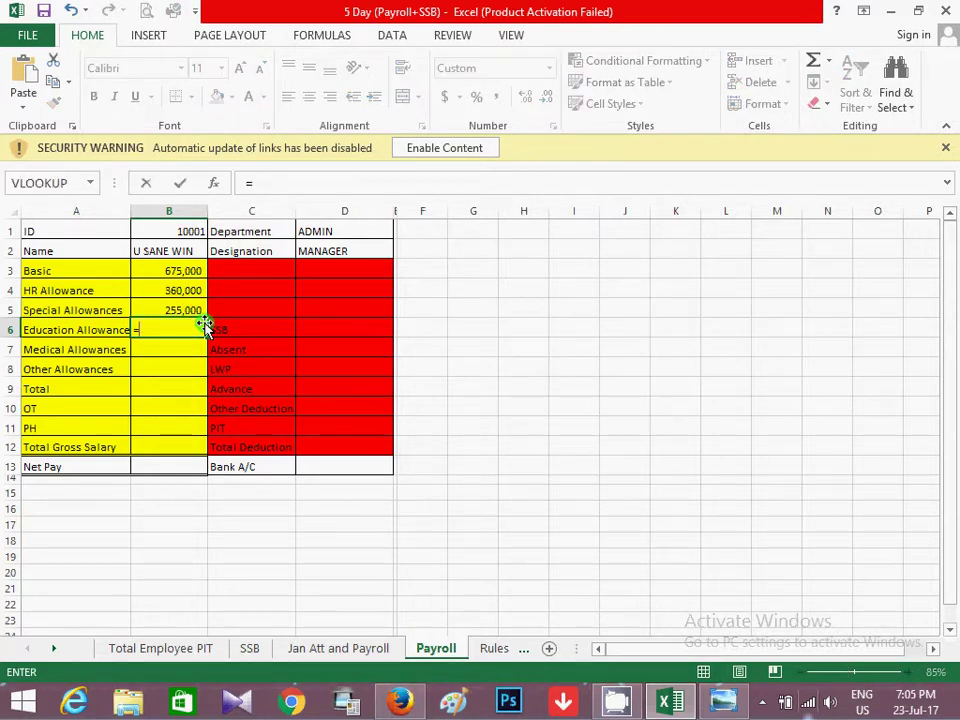
pyautogui.write("VLOOKUP(B1,'Jan Att and Payroll'!$B:$AT,2,0)")
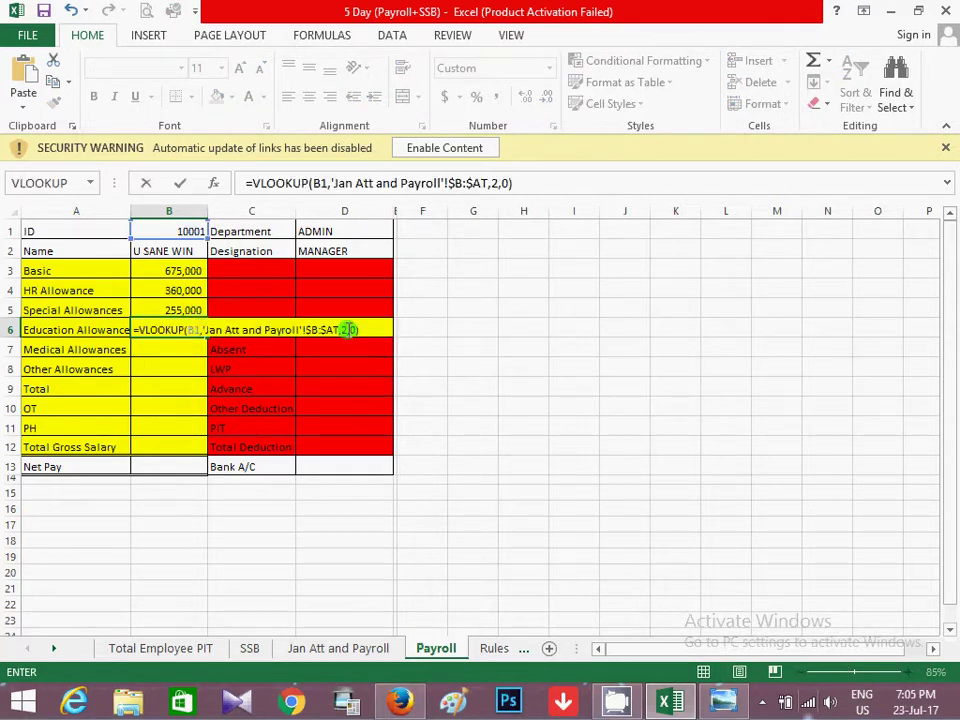
pyautogui.click(346, 330)
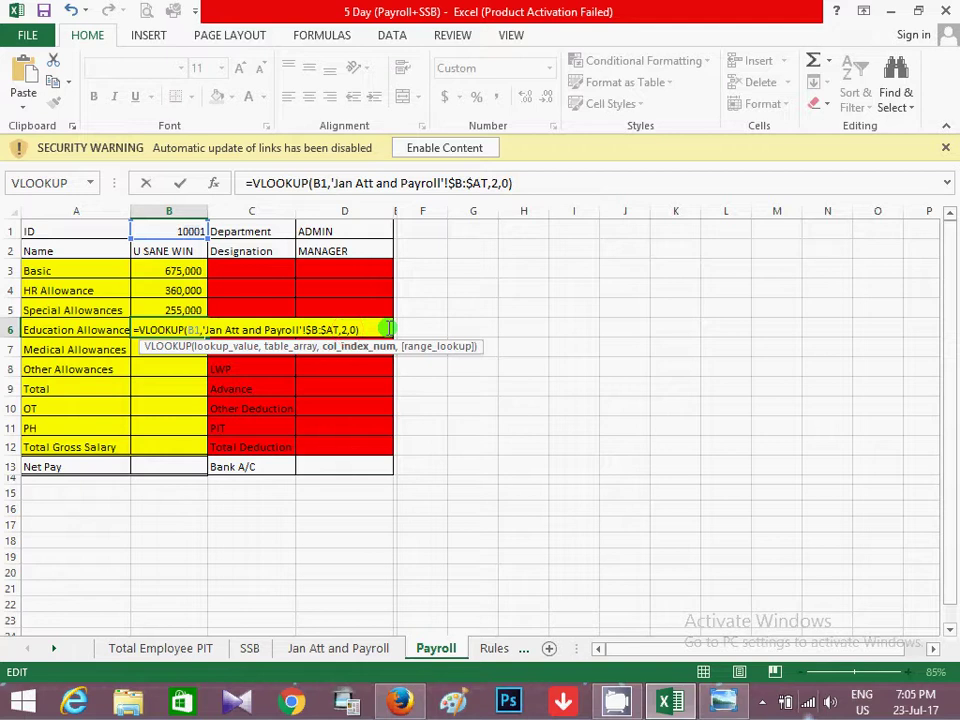
pyautogui.press('Return')
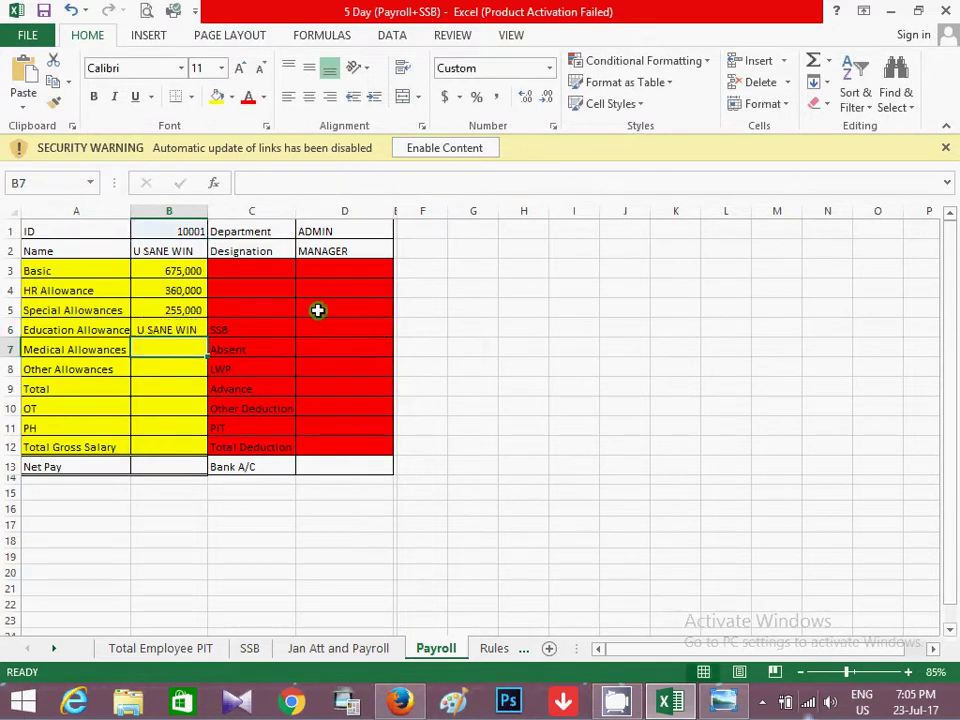
pyautogui.click(195, 310)
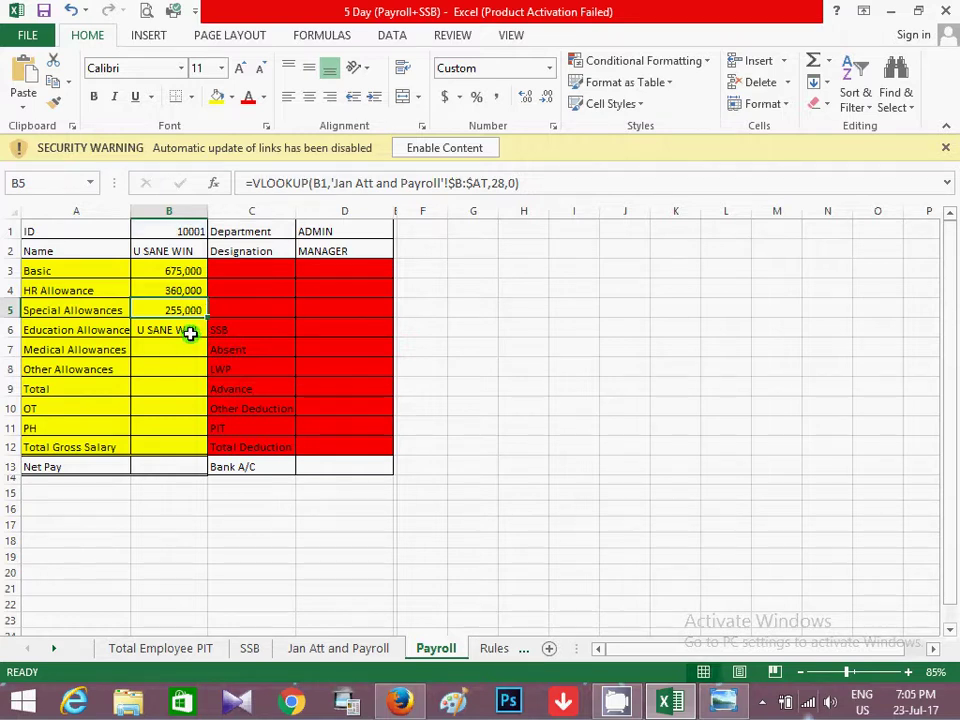
pyautogui.click(190, 333)
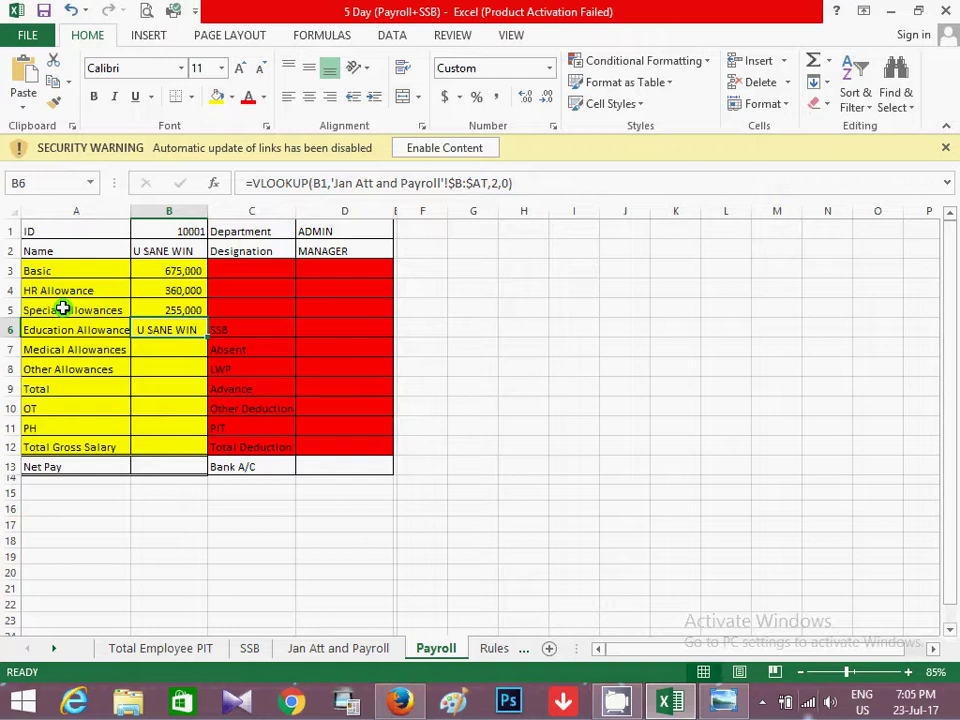
# Change B6's column index to 29 so Education Allowance shows 30,000
pyautogui.doubleClick(189, 330)
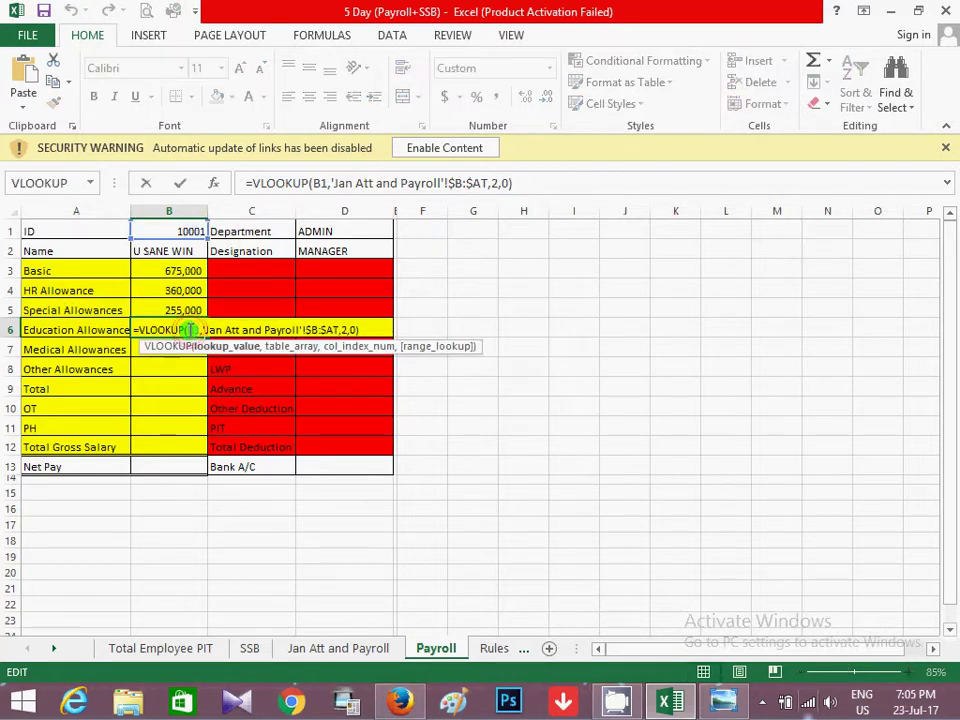
pyautogui.press('Return')
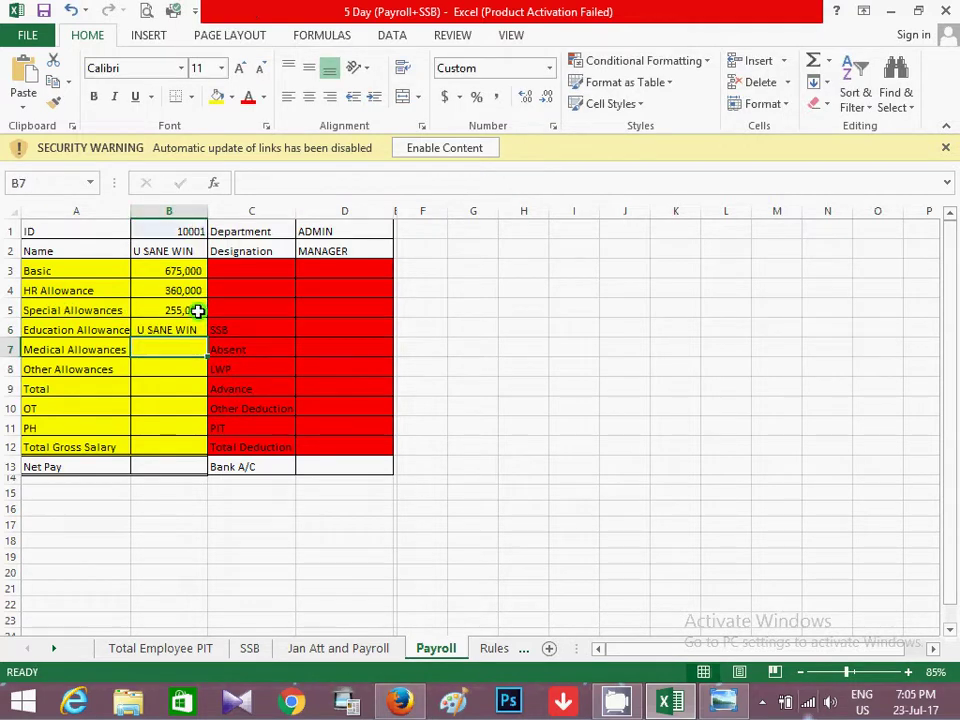
pyautogui.click(197, 311)
pyautogui.click(185, 324)
pyautogui.doubleClick(185, 326)
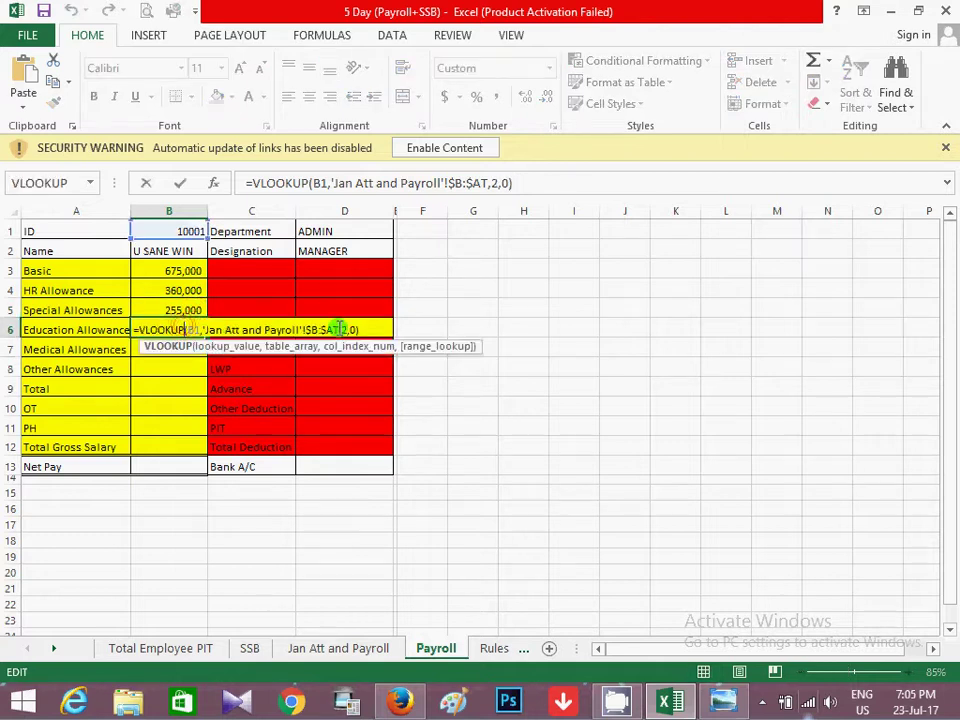
pyautogui.moveTo(340, 329); pyautogui.dragTo(352, 329)
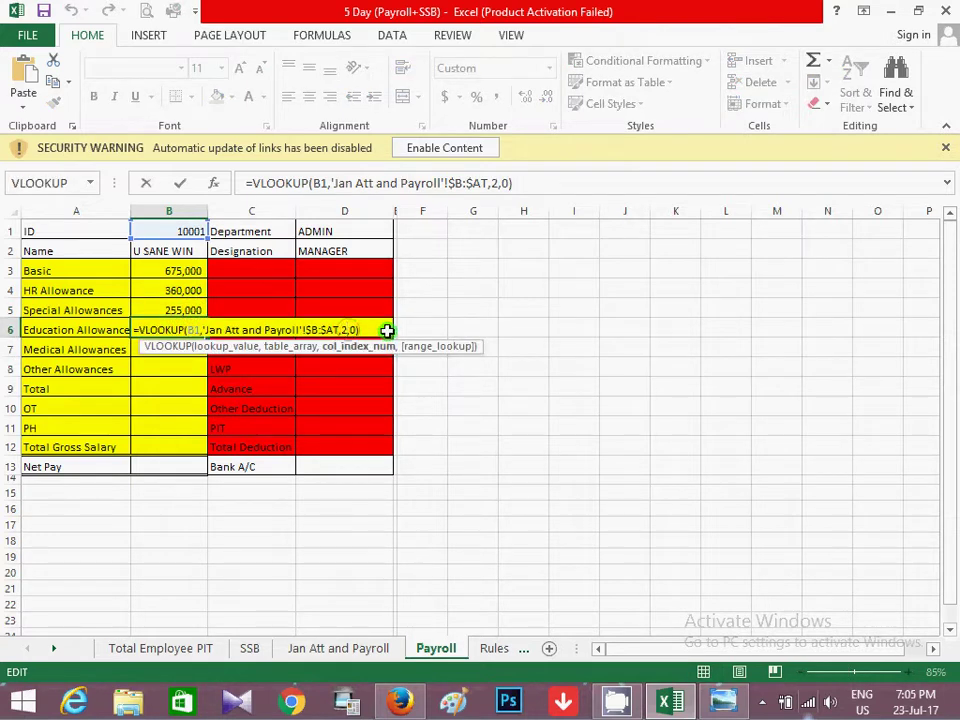
pyautogui.write('9')
pyautogui.press('Return')
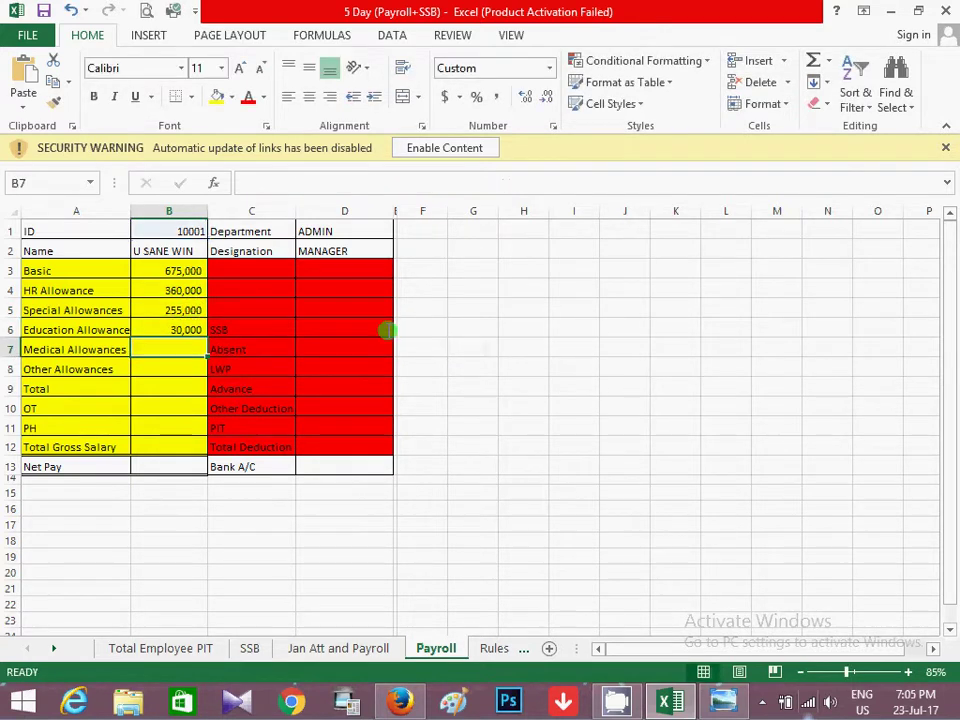
# Paste VLOOKUPs into B7 and B8 with column indexes 30 and 31 (Medical 30,000, Other 150,000)
pyautogui.write('=')
pyautogui.write("VLOOKUP(B1,'Jan Att and Payroll'!$B:$AT,2,0)")
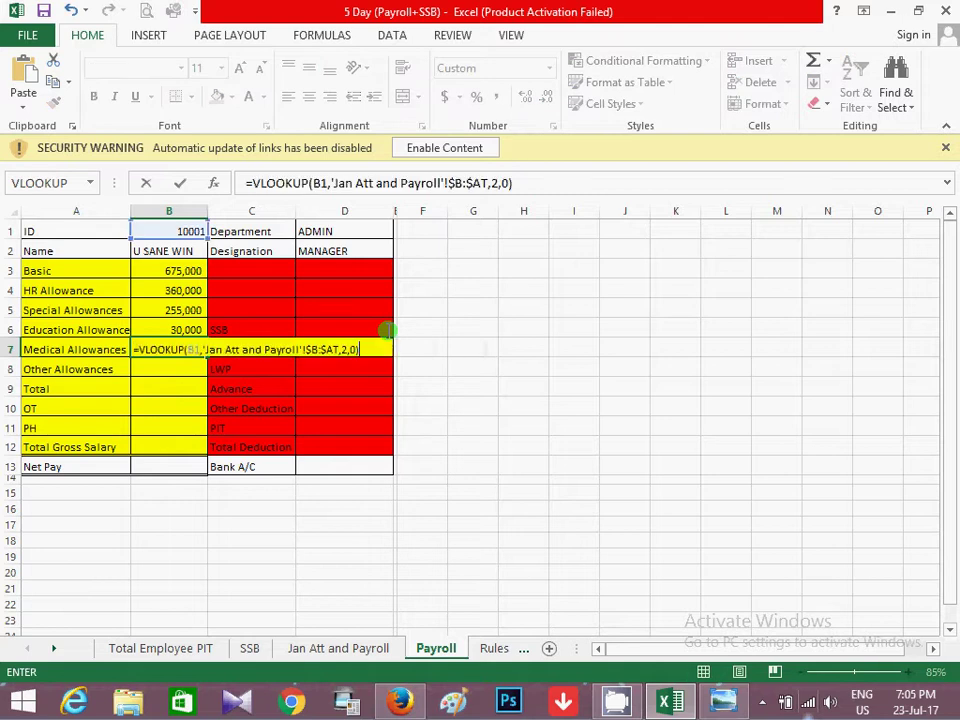
pyautogui.click(343, 349)
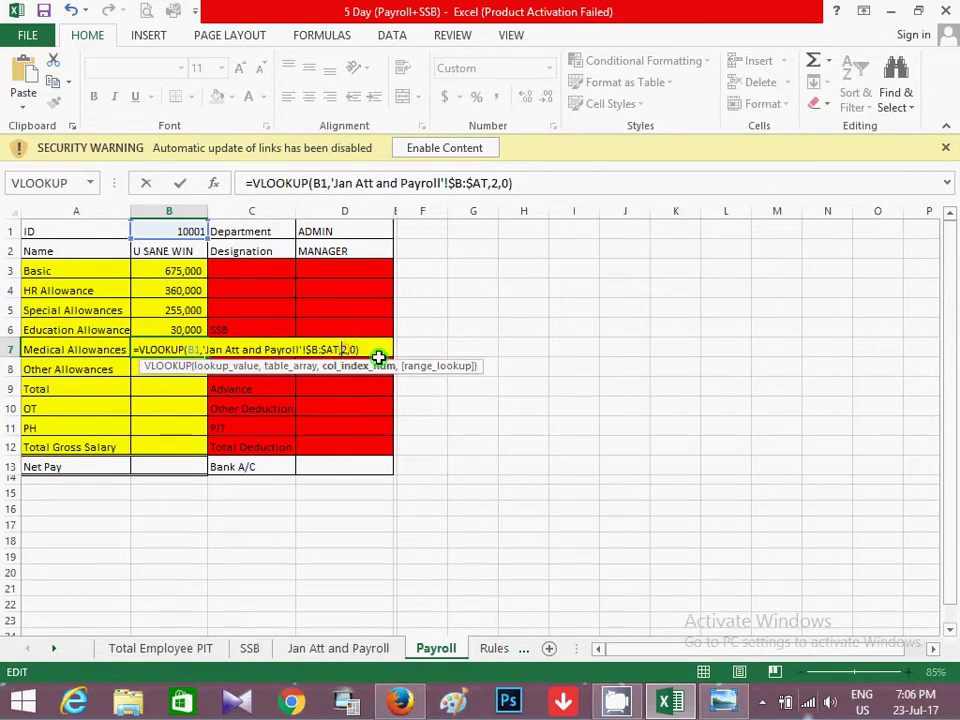
pyautogui.press('BackSpace')
pyautogui.write('30')
pyautogui.press('Return')
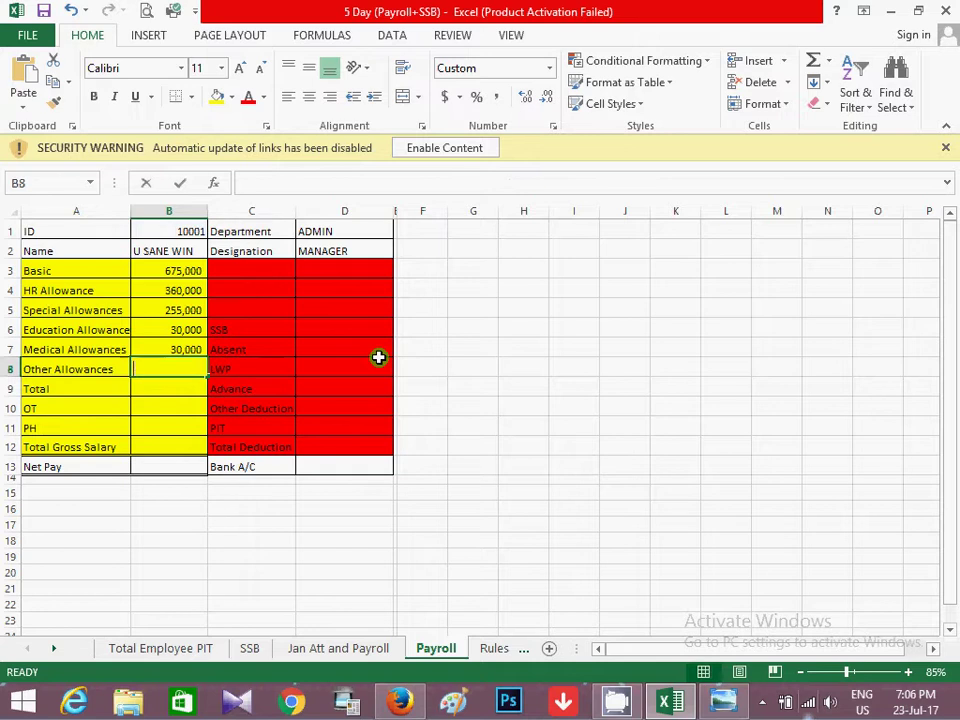
pyautogui.write('=')
pyautogui.write("VLOOKUP(B1,'Jan Att and Payroll'!$B:$AT,2,0)")
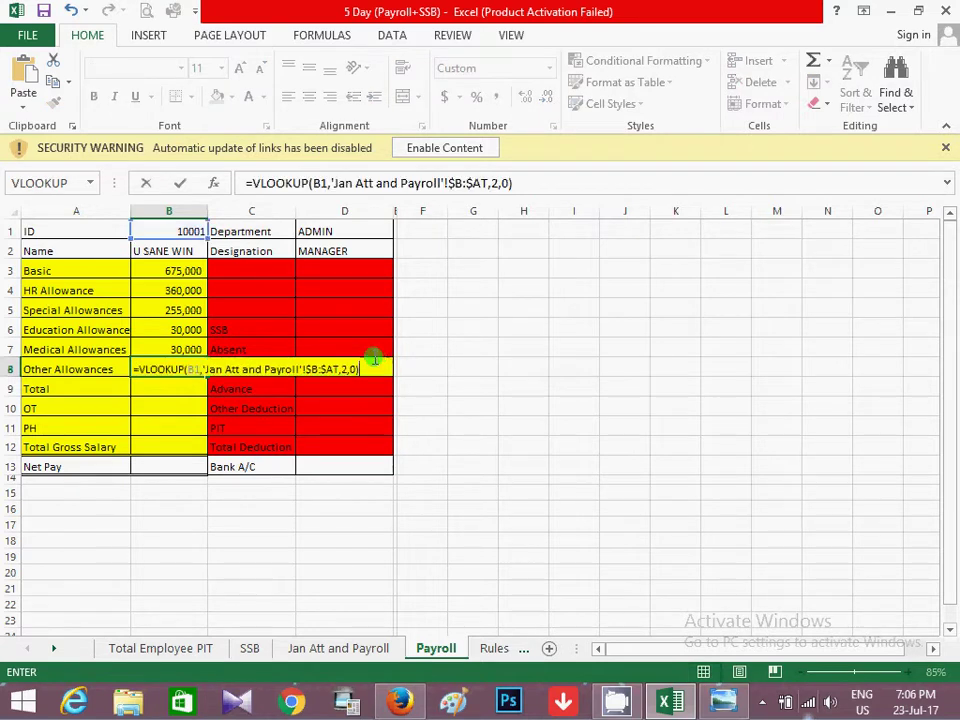
pyautogui.click(347, 369)
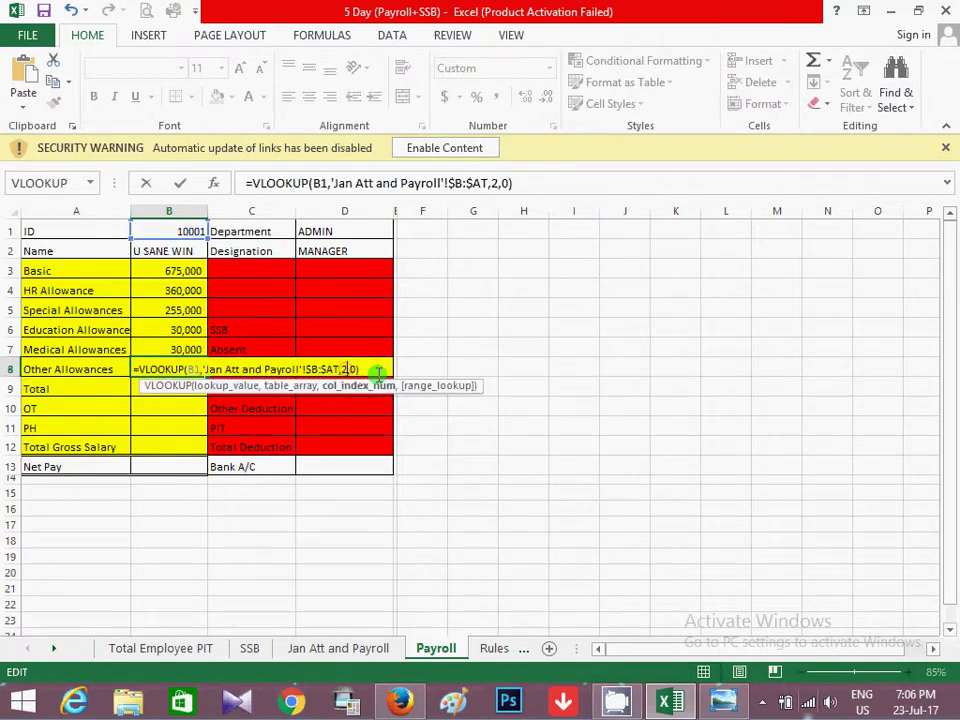
pyautogui.press('BackSpace')
pyautogui.write('31')
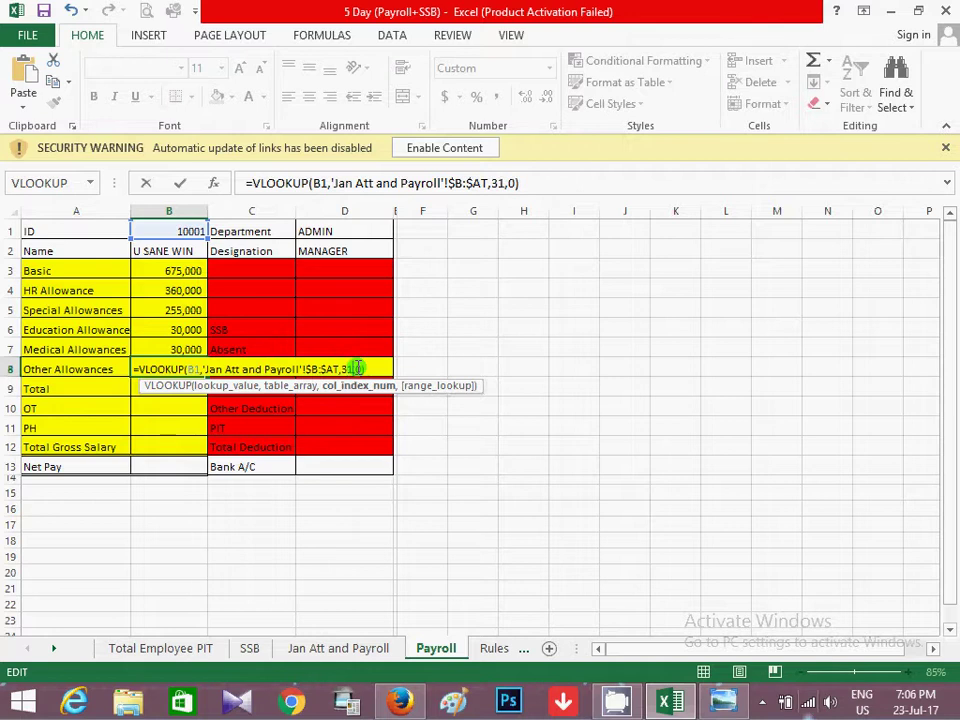
pyautogui.press('Return')
# Enter VLOOKUPs in B9 and B10 with column indexes 32 and 33 (Total 1,500,000, OT dash)
pyautogui.write('=')
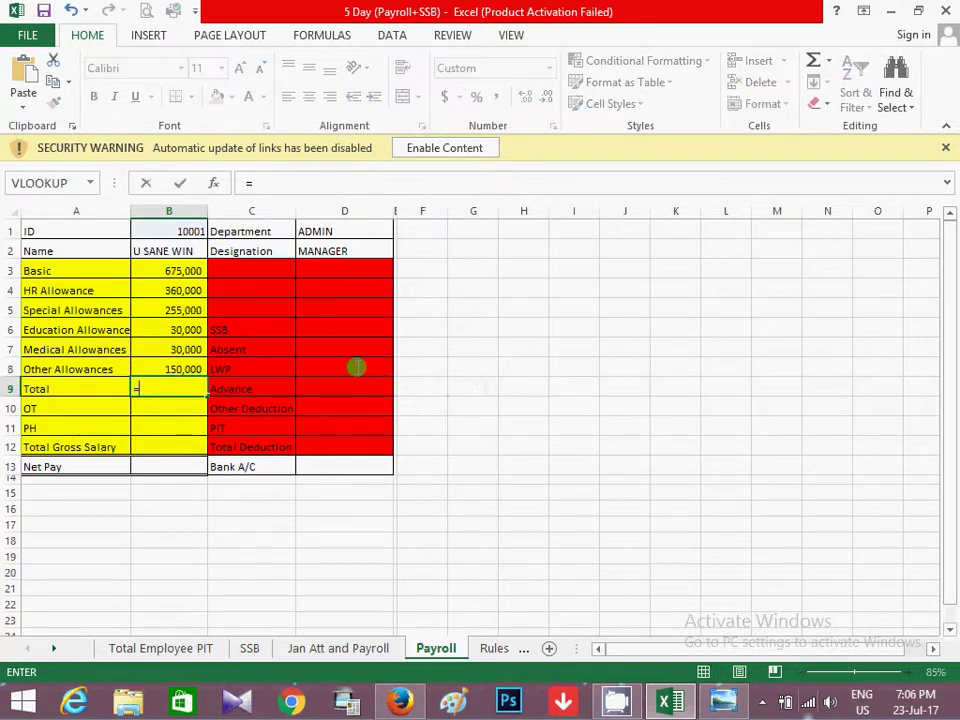
pyautogui.write("VLOOKUP(B1,'Jan Att and Payroll'!$B:$AT,2,0)")
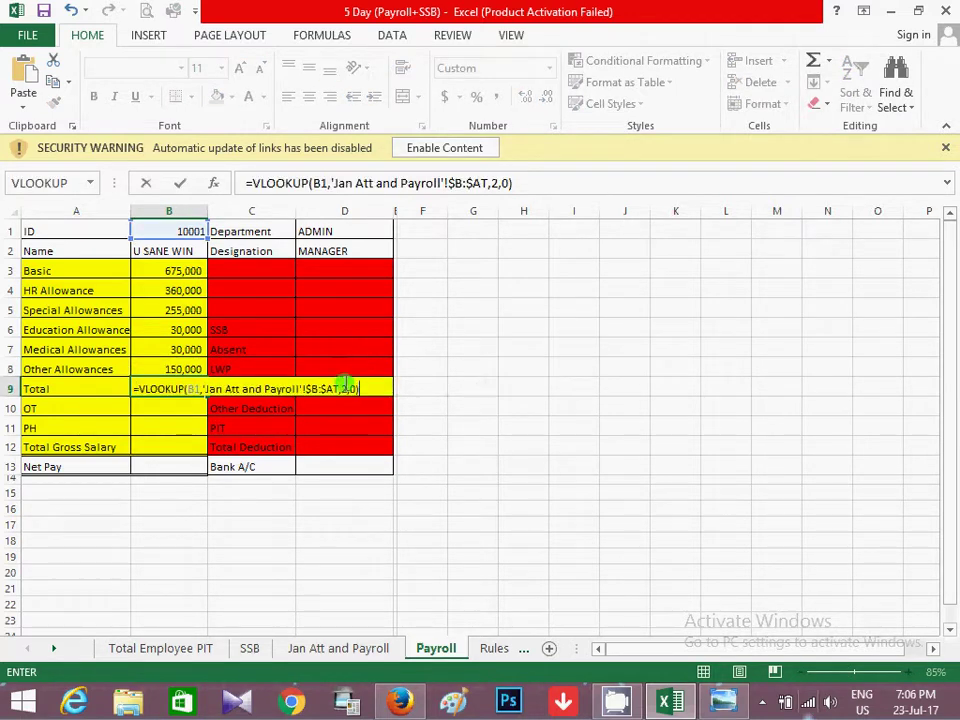
pyautogui.click(358, 383)
pyautogui.write('3')
pyautogui.press('Return')
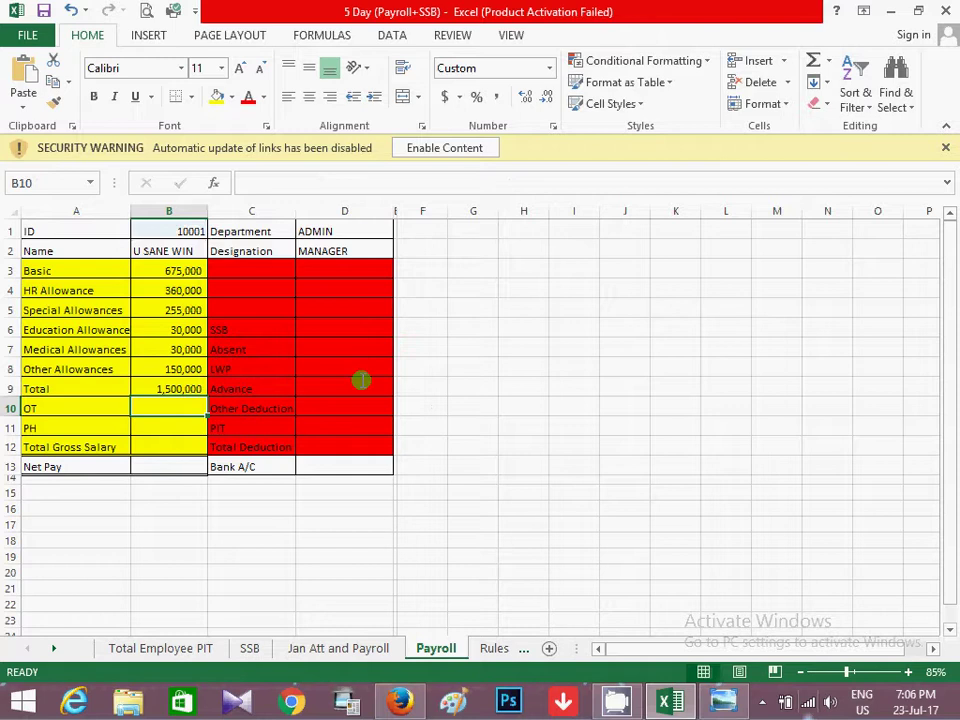
pyautogui.write('=')
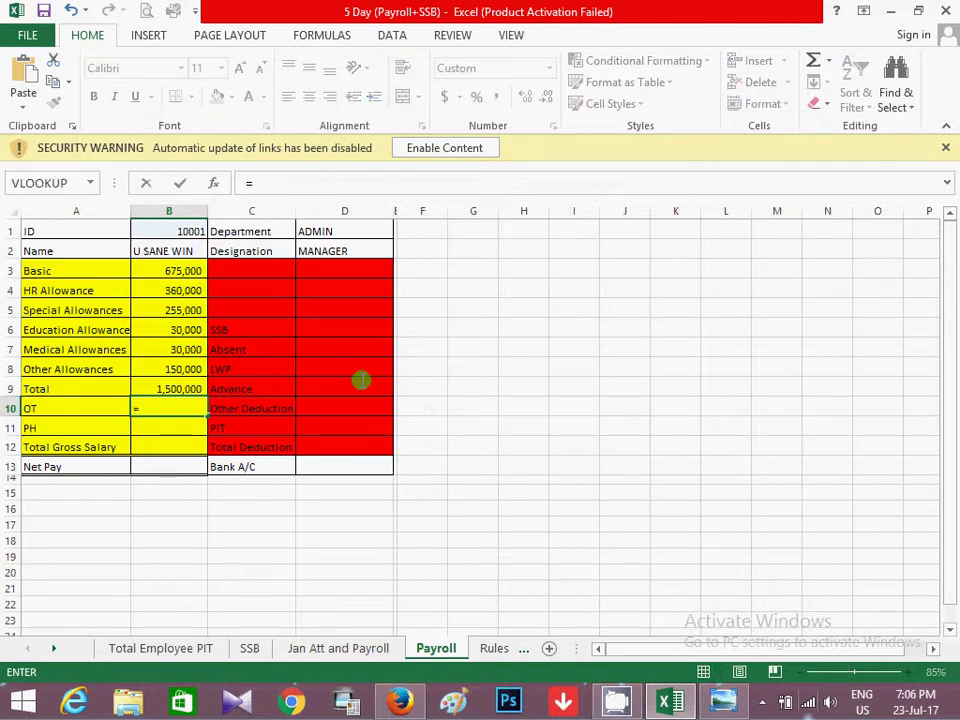
pyautogui.write("VLOOKUP(B1,'Jan Att and Payroll'!$B:$AT,2,0)")
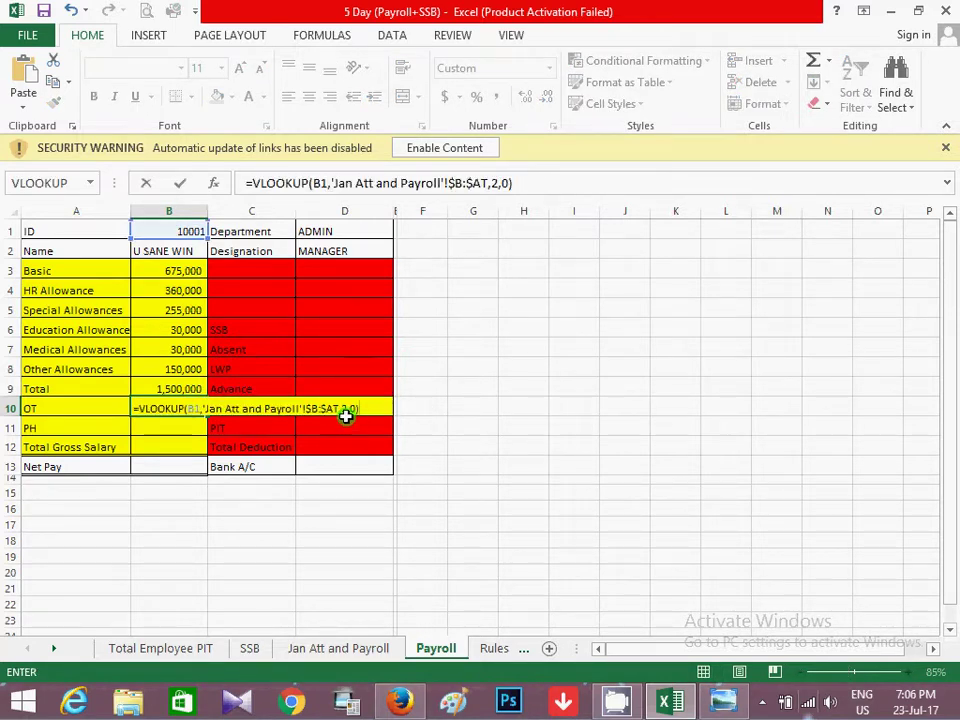
pyautogui.click(377, 409)
pyautogui.press('BackSpace')
pyautogui.write('3')
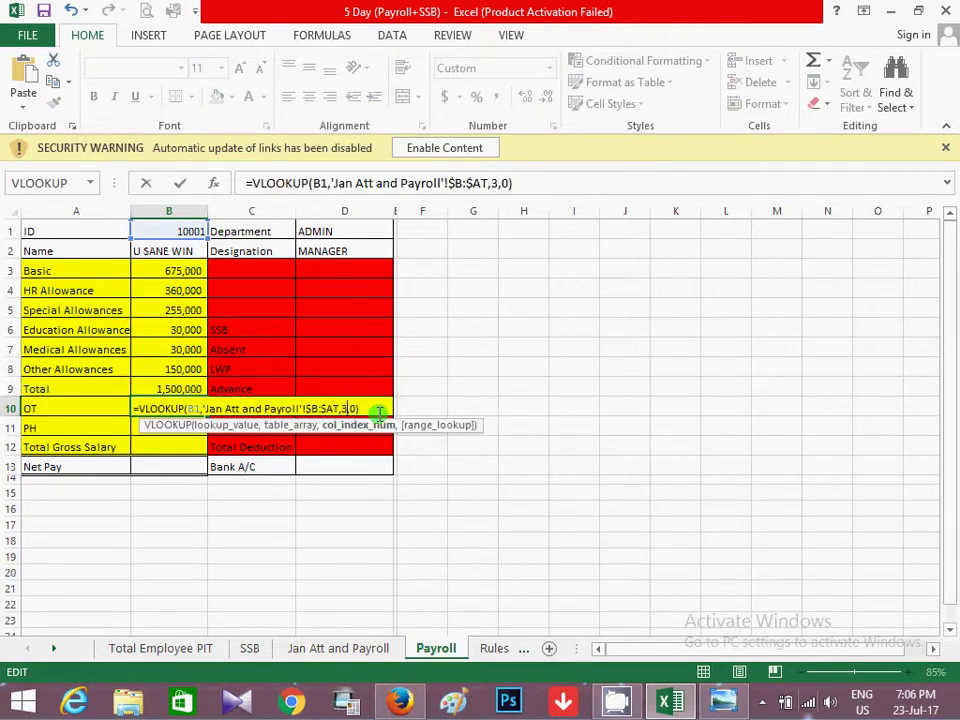
pyautogui.write('3')
pyautogui.press('Return')
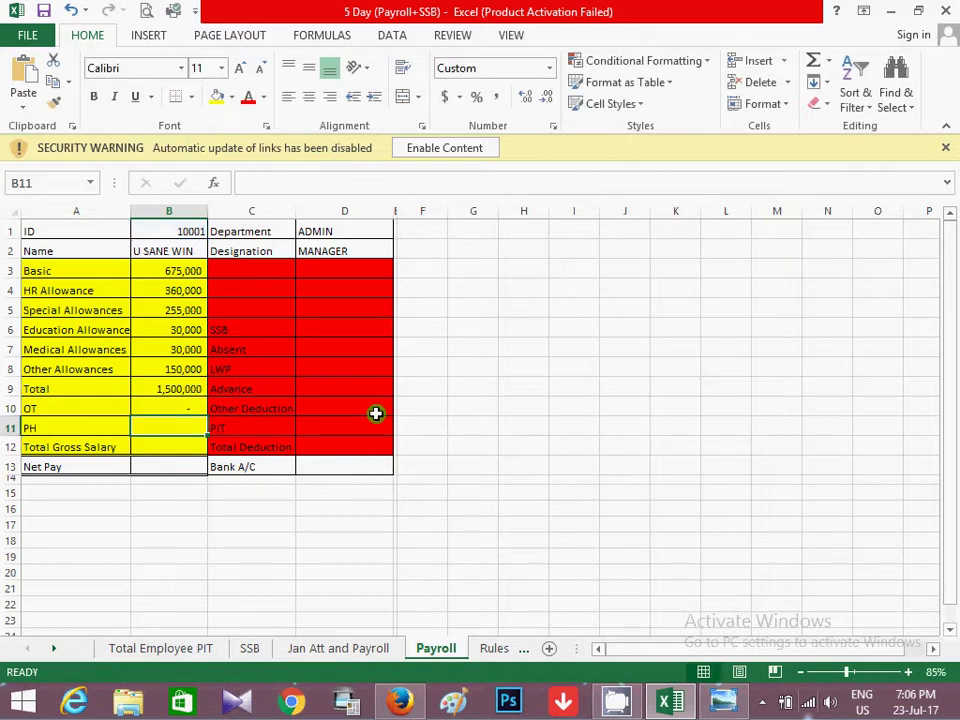
# Enter the pasted VLOOKUP in B11 with column index 34, showing PH 43,548
pyautogui.write('=')
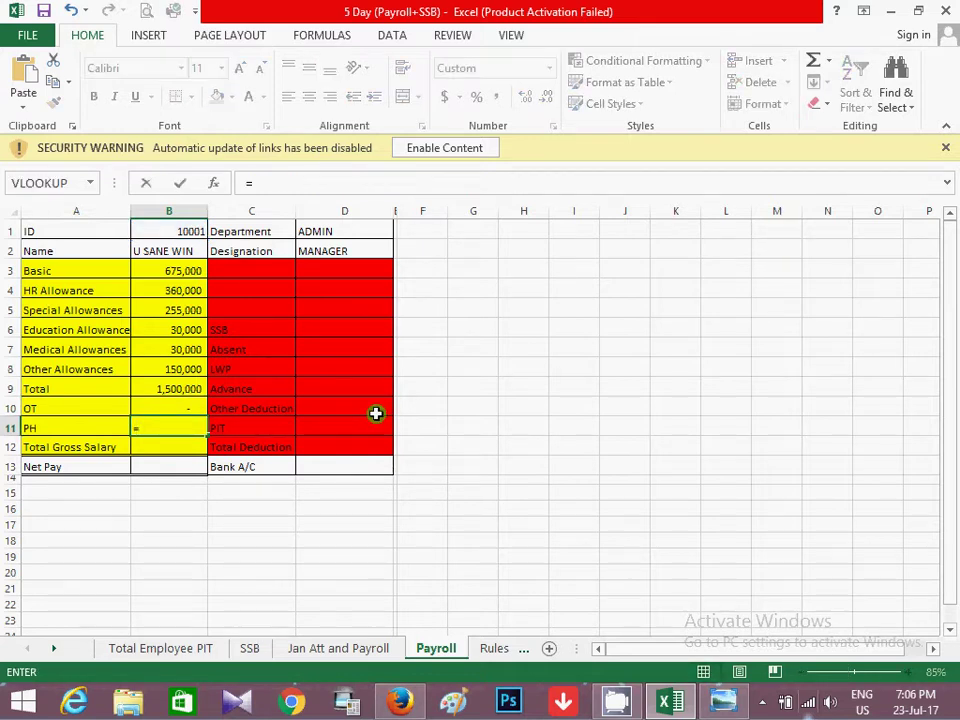
pyautogui.write("VLOOKUP(B1,'Jan Att and Payroll'!$B:$AT,2,0)")
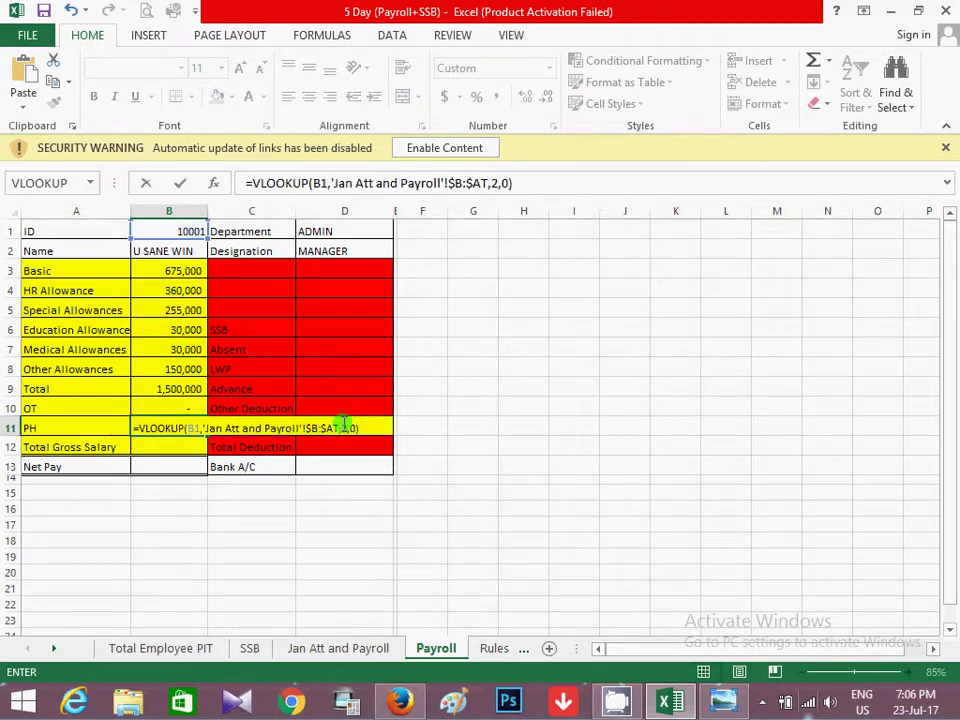
pyautogui.click(341, 428)
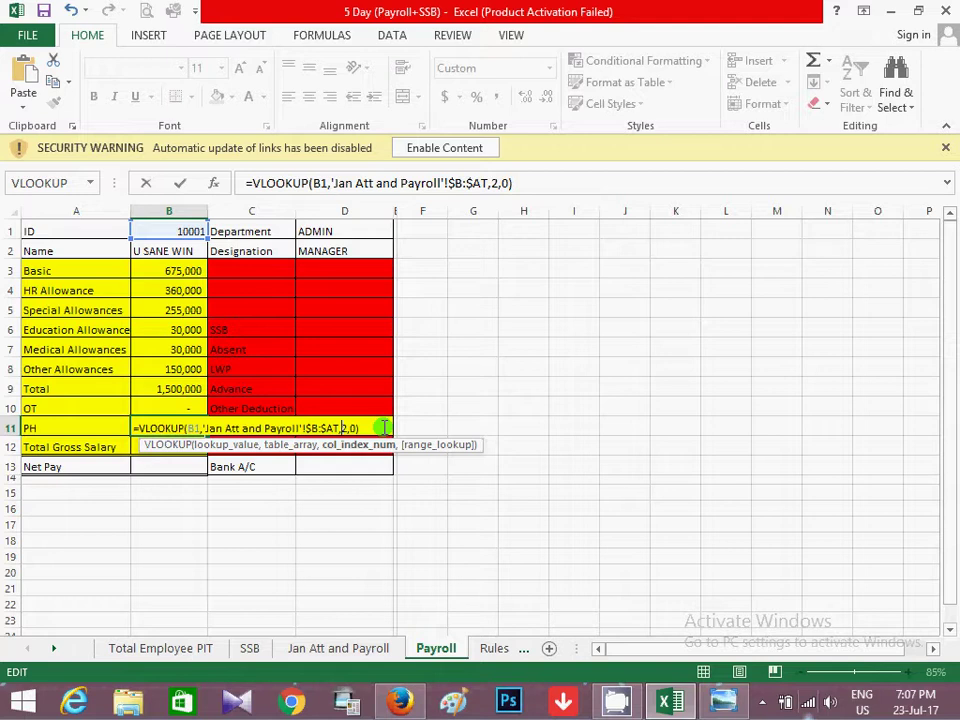
pyautogui.press('Delete')
pyautogui.write('3,5')
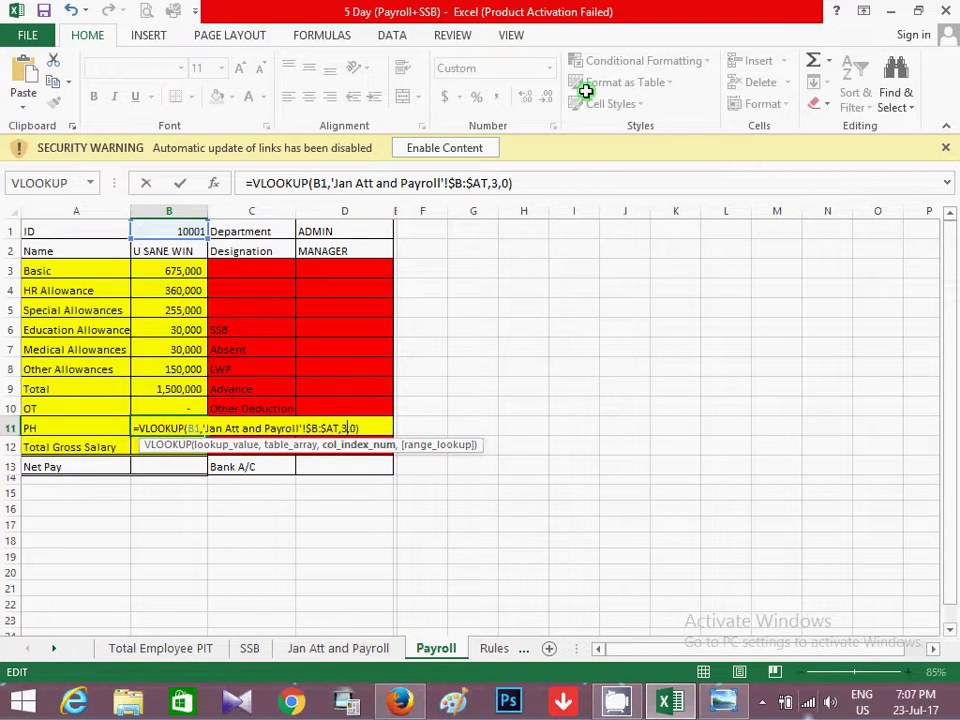
pyautogui.write('4')
pyautogui.press('Return')
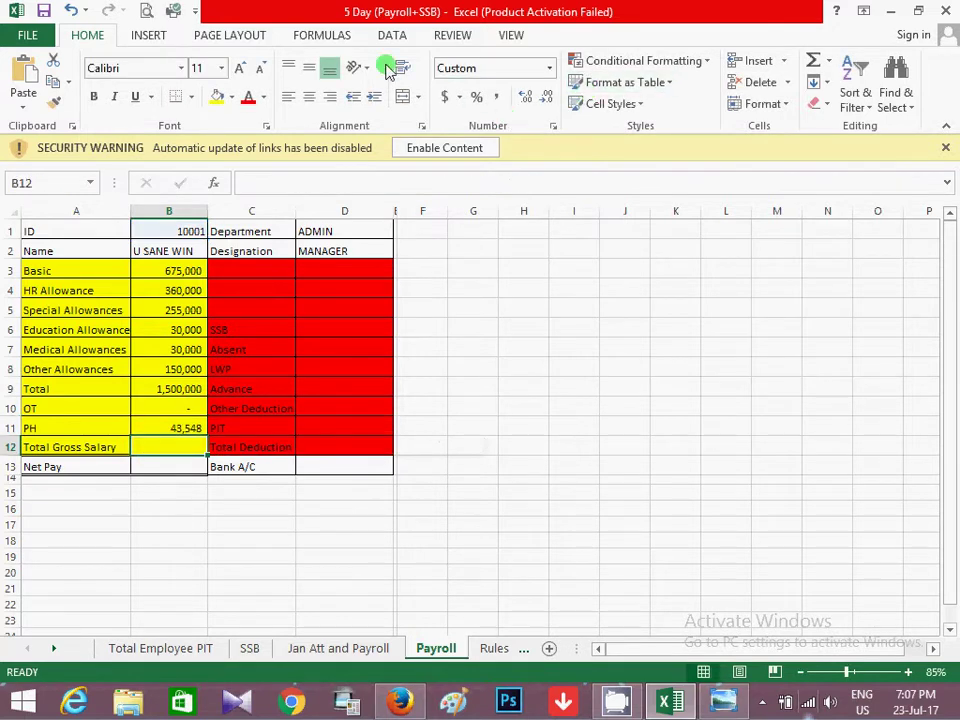
# Review the existing OT and PH lookup formulas in B10 and B11
pyautogui.click(194, 402)
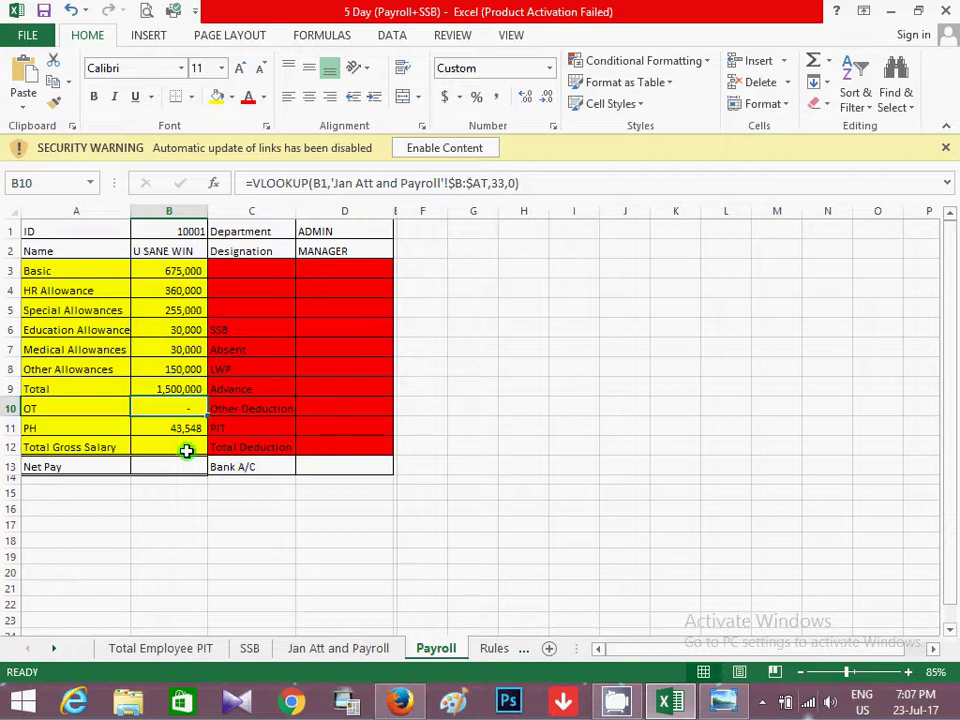
pyautogui.click(178, 441)
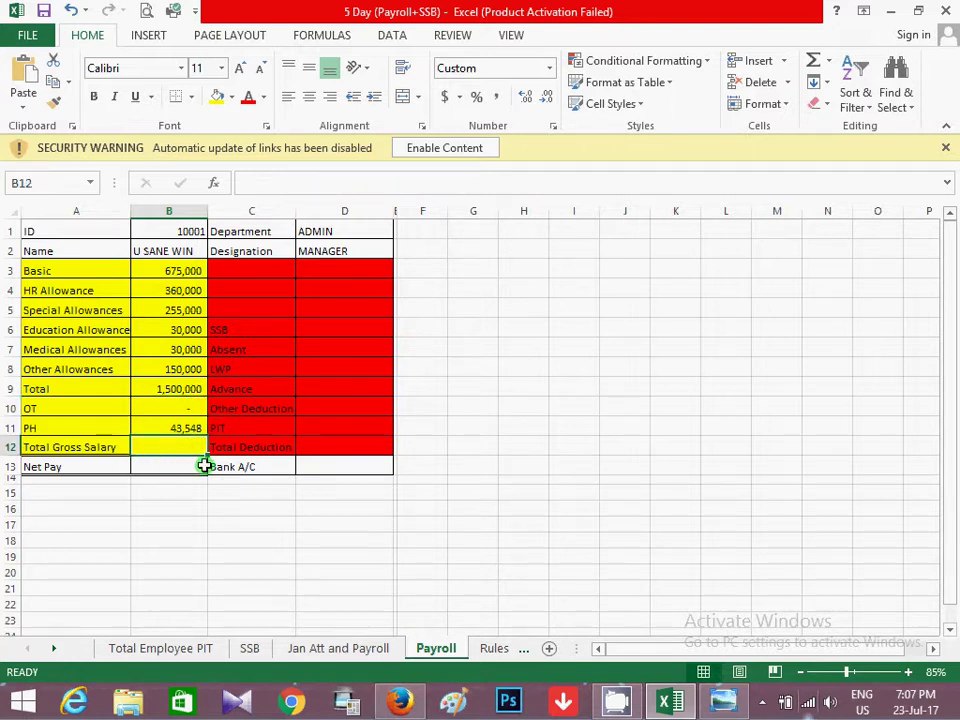
pyautogui.click(193, 427)
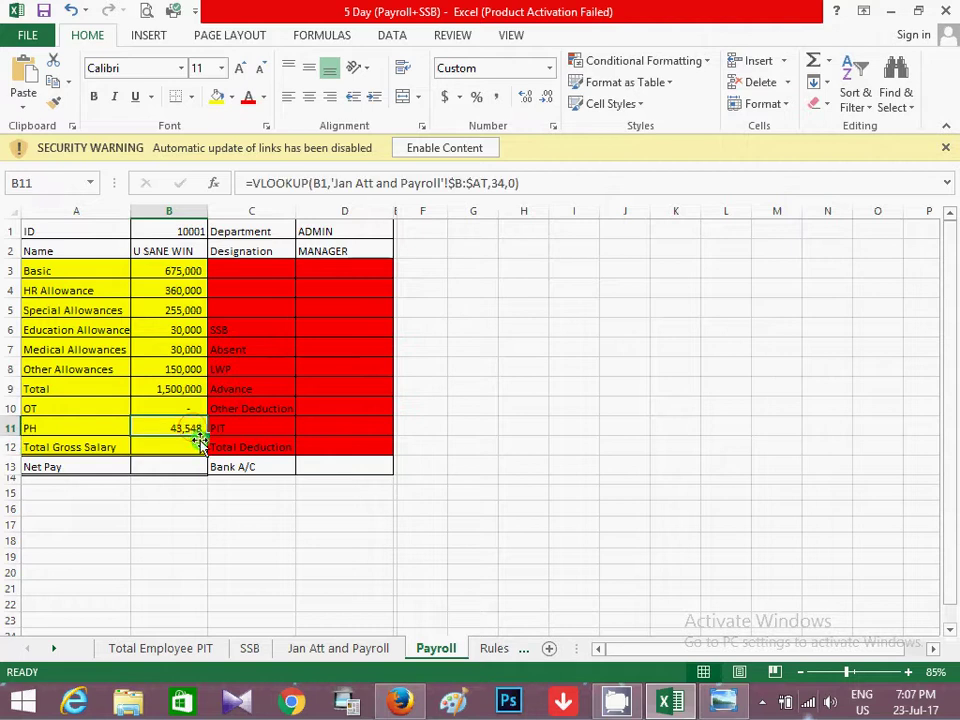
pyautogui.click(189, 446)
# Enter the VLOOKUP in B12 with column index 35, showing Total Gross Salary 1,543,548
pyautogui.write('=')
pyautogui.write("VLOOKUP(B1,'Jan Att and Payroll'!$B:$AT,2,0)")
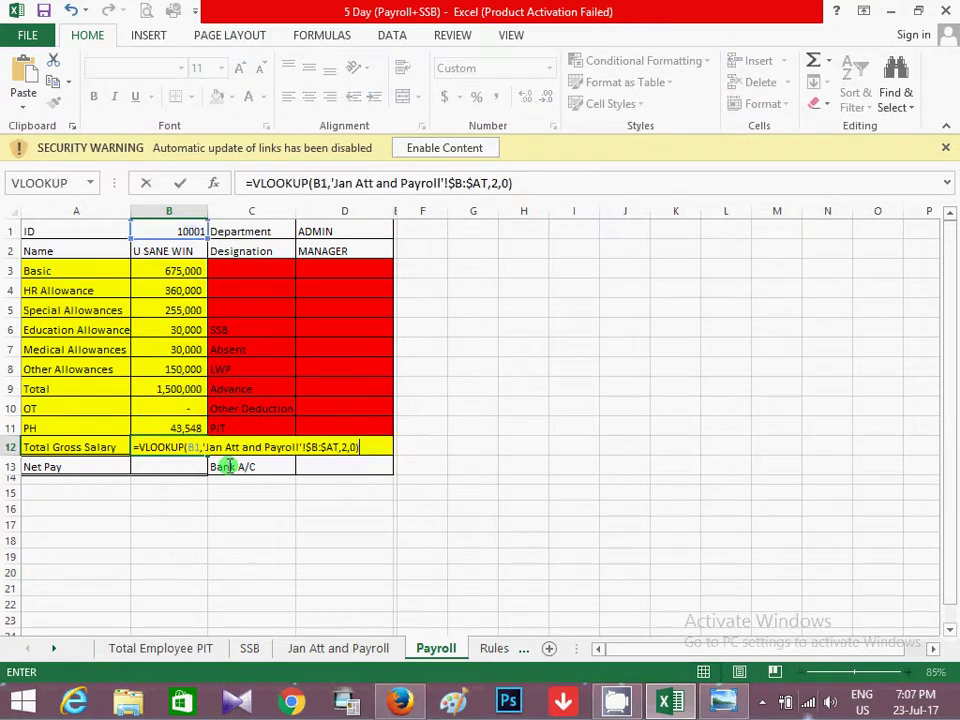
pyautogui.click(343, 449)
pyautogui.press('BackSpace')
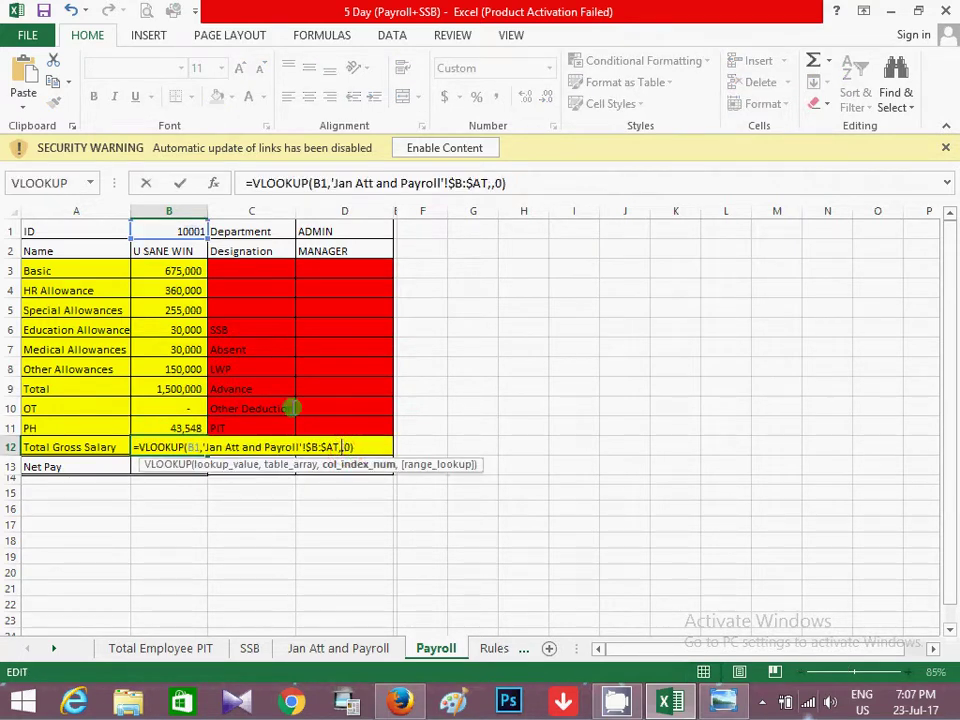
pyautogui.write('35')
pyautogui.press('Return')
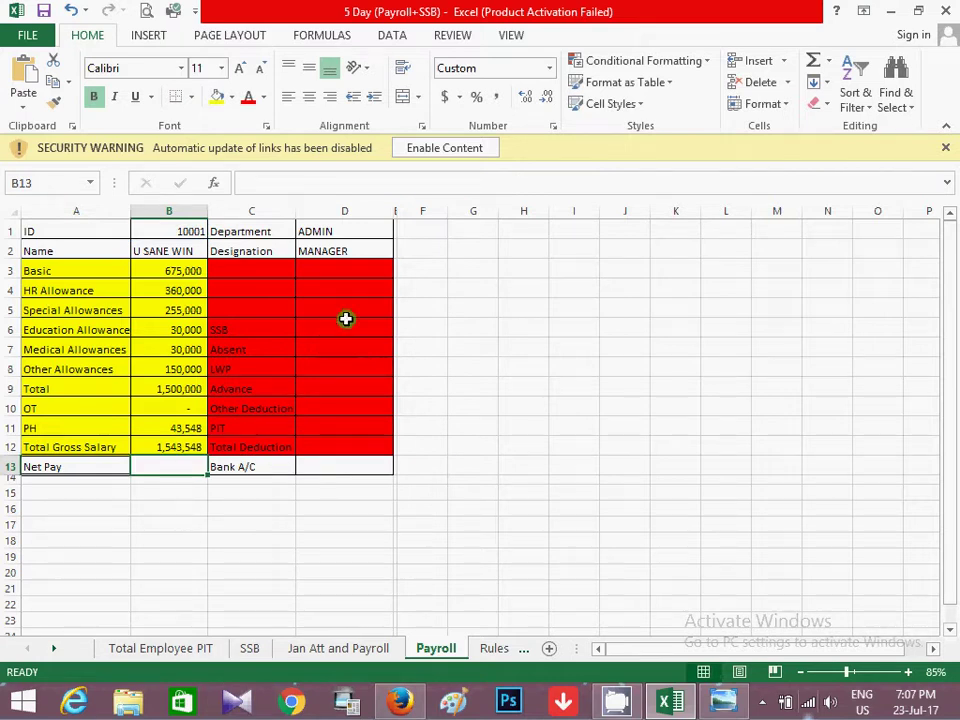
# Enter VLOOKUPs in D6–D8 using column indexes 37, 38 and 39, giving SSB 6,000
pyautogui.click(339, 325)
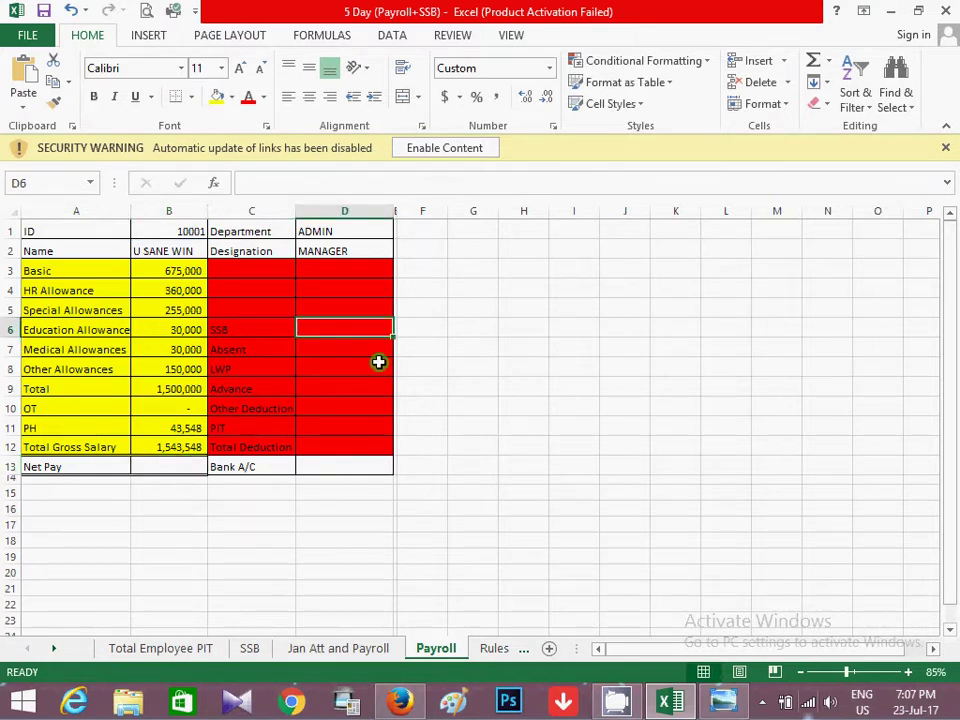
pyautogui.write("=VLOOKUP(B1,'Jan Att and Payroll'!$B:$AT,2,0)")
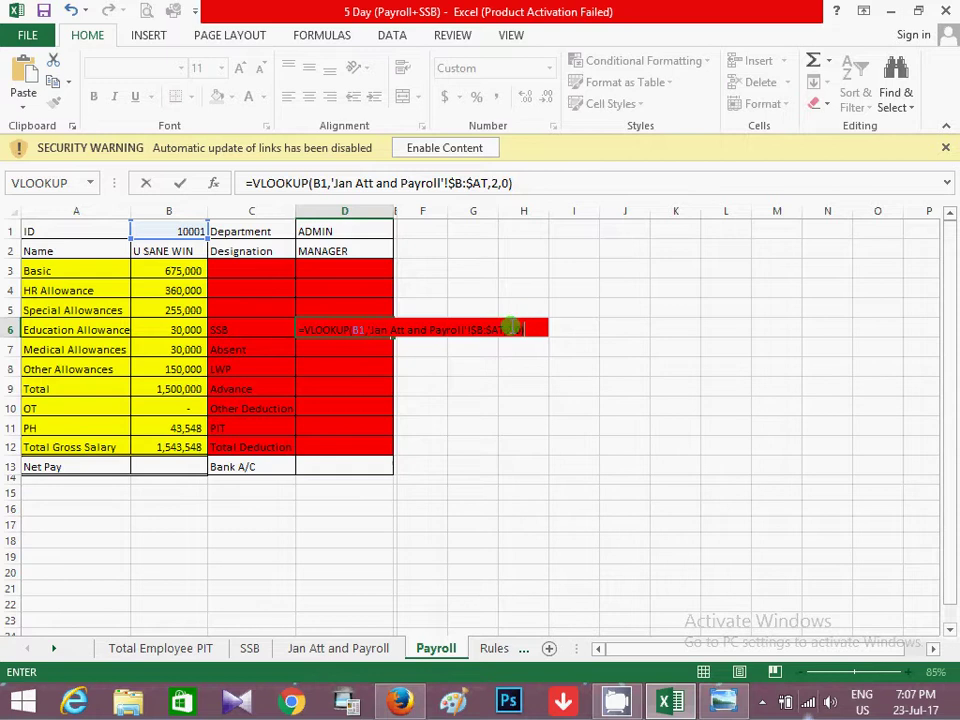
pyautogui.click(511, 329)
pyautogui.press('BackSpace')
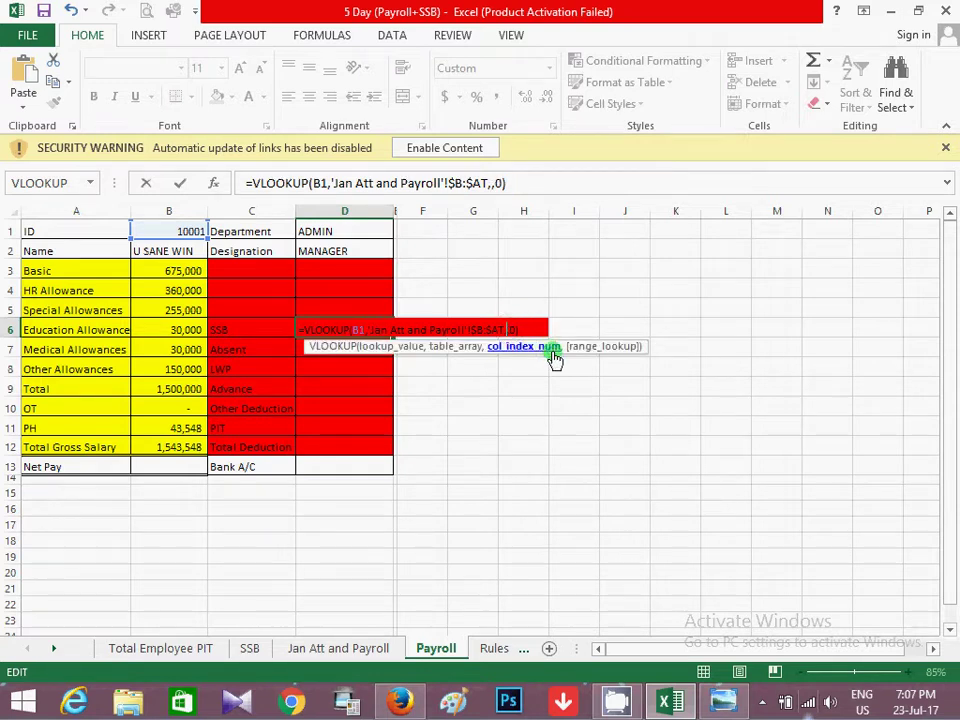
pyautogui.write('37')
pyautogui.press('Return')
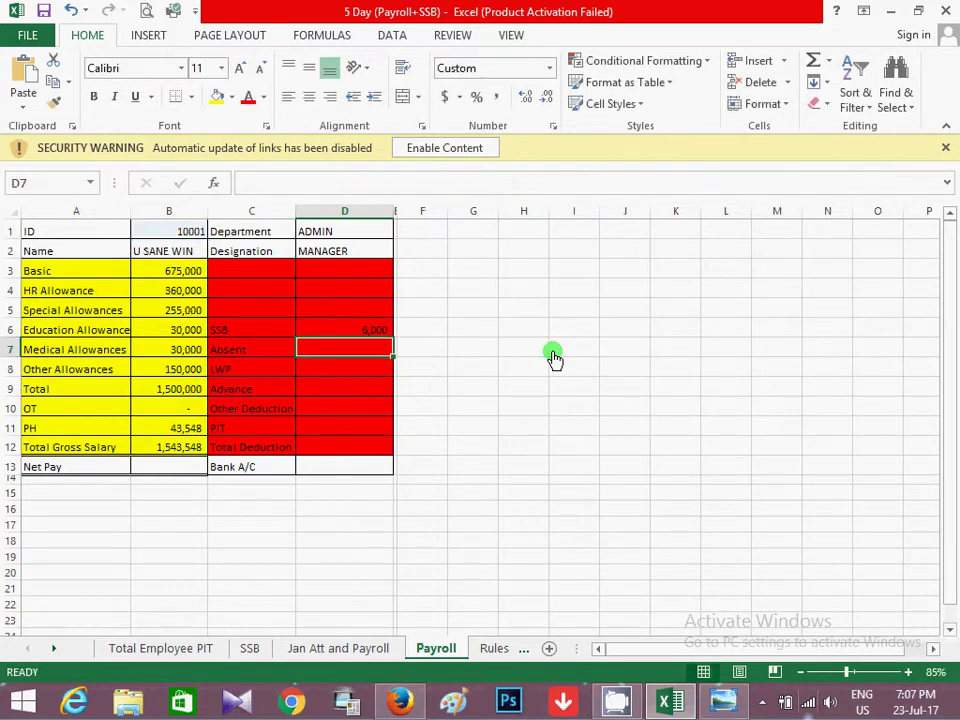
pyautogui.write('=')
pyautogui.write("VLOOKUP(B1,'Jan Att and Payroll'!$B:$AT,2,0)")
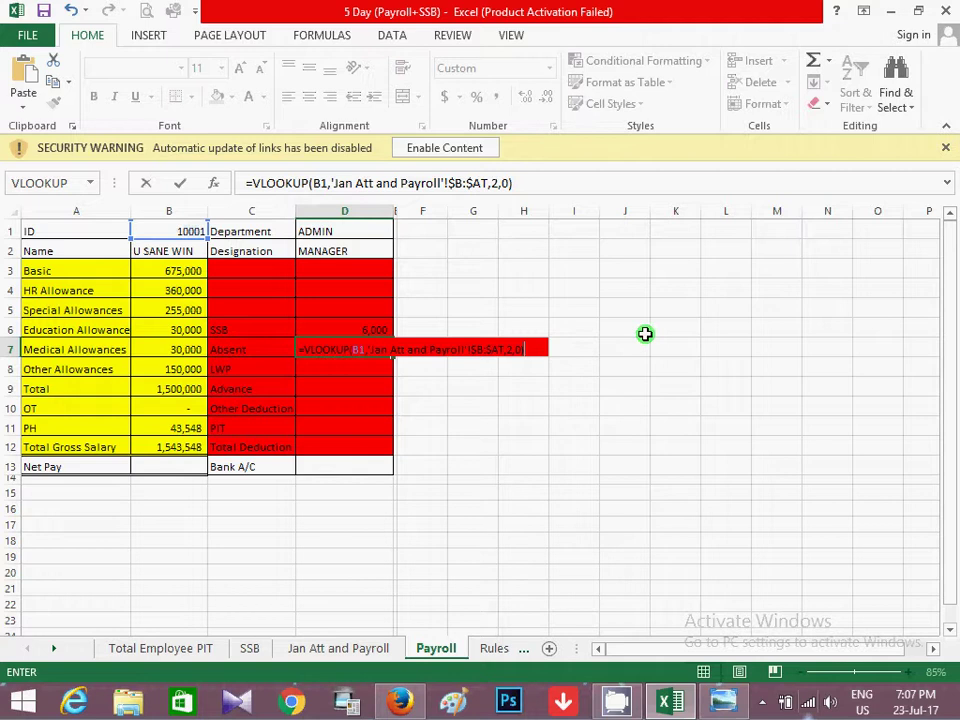
pyautogui.click(506, 349)
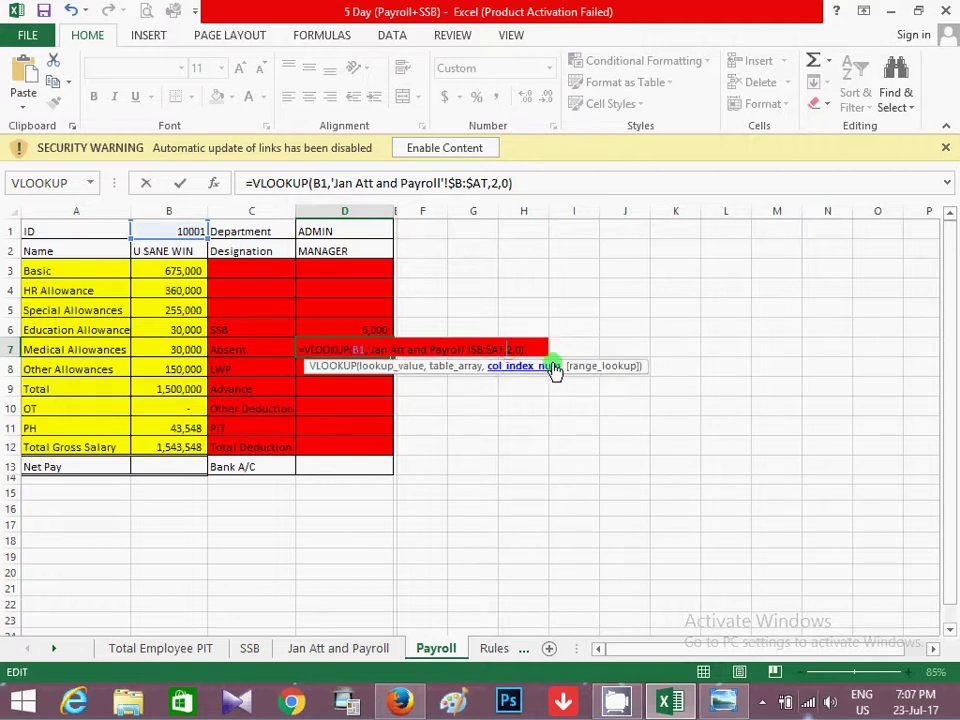
pyautogui.click(553, 366)
pyautogui.press('Delete')
pyautogui.write('3,54')
pyautogui.write('8')
pyautogui.press('Return')
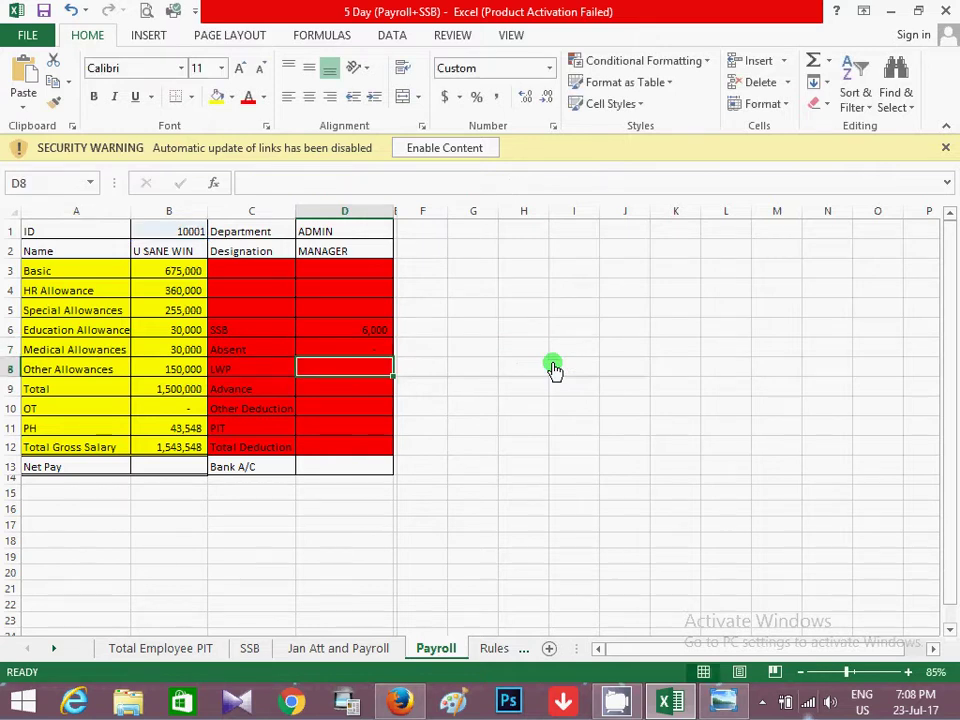
pyautogui.write('=')
pyautogui.write("VLOOKUP(B1,'Jan Att and Payroll'!$B:$AT,2,0)")
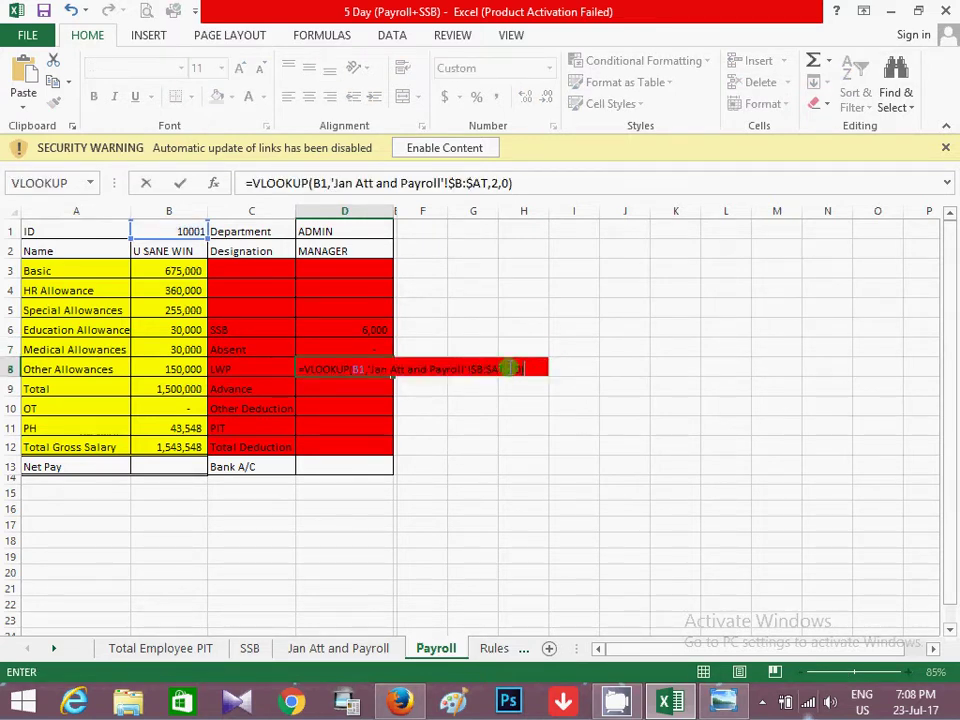
pyautogui.click(507, 369)
pyautogui.press('Delete')
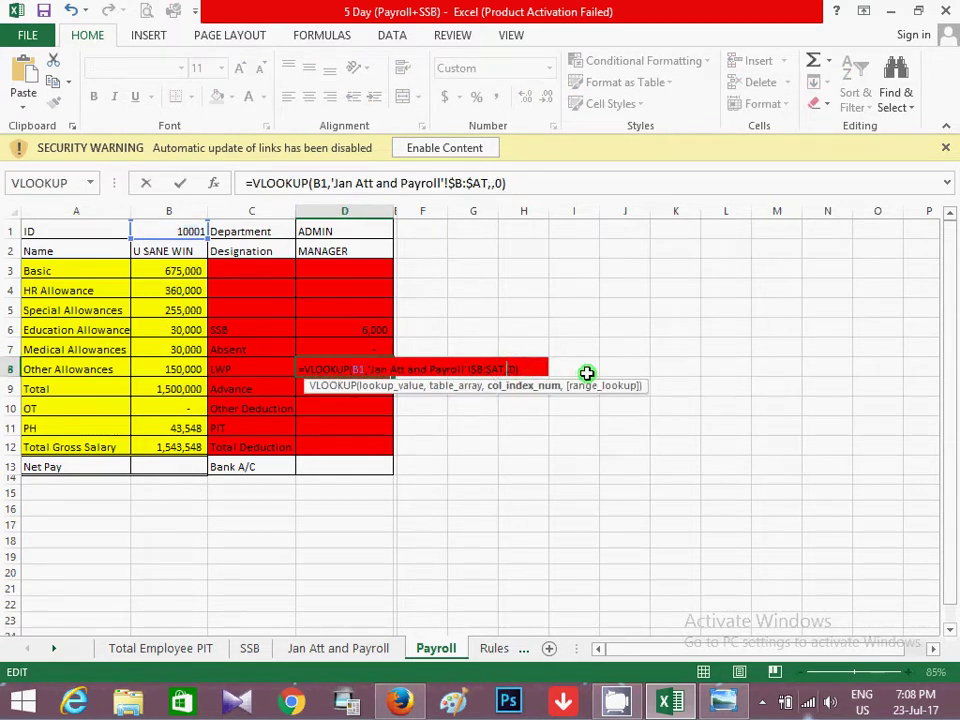
pyautogui.write('39')
pyautogui.press('Return')
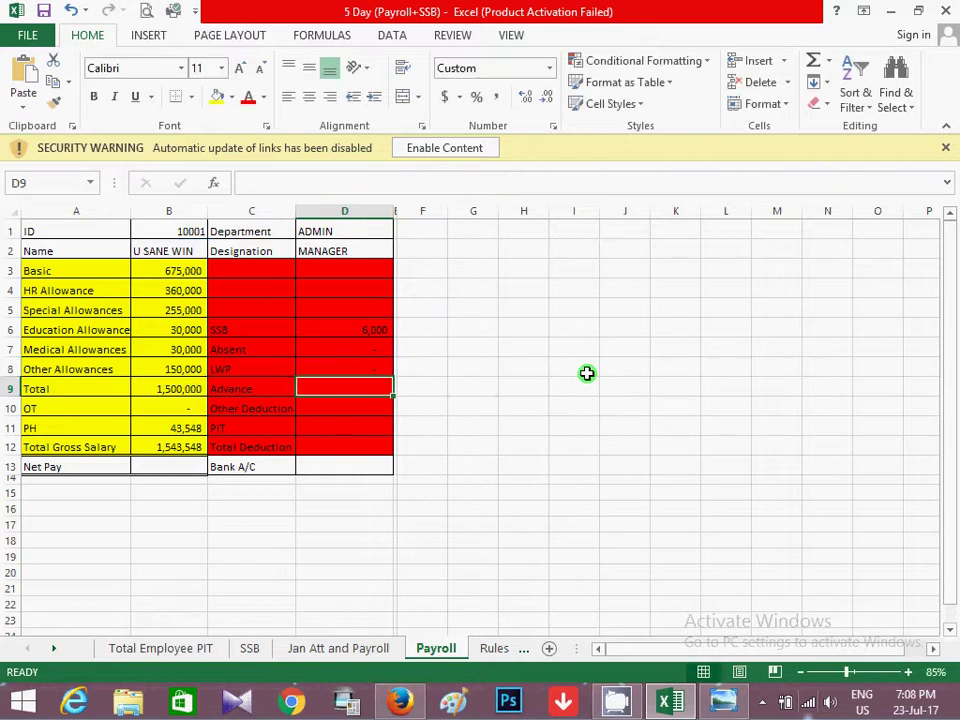
# Enter VLOOKUPs in D9–D12 with column indexes 40–43, giving PIT 58,447 and Total Deduction 64,447
pyautogui.write('=')
pyautogui.write("VLOOKUP(B1,'Jan Att and Payroll'!$B:$AT,2,0)")
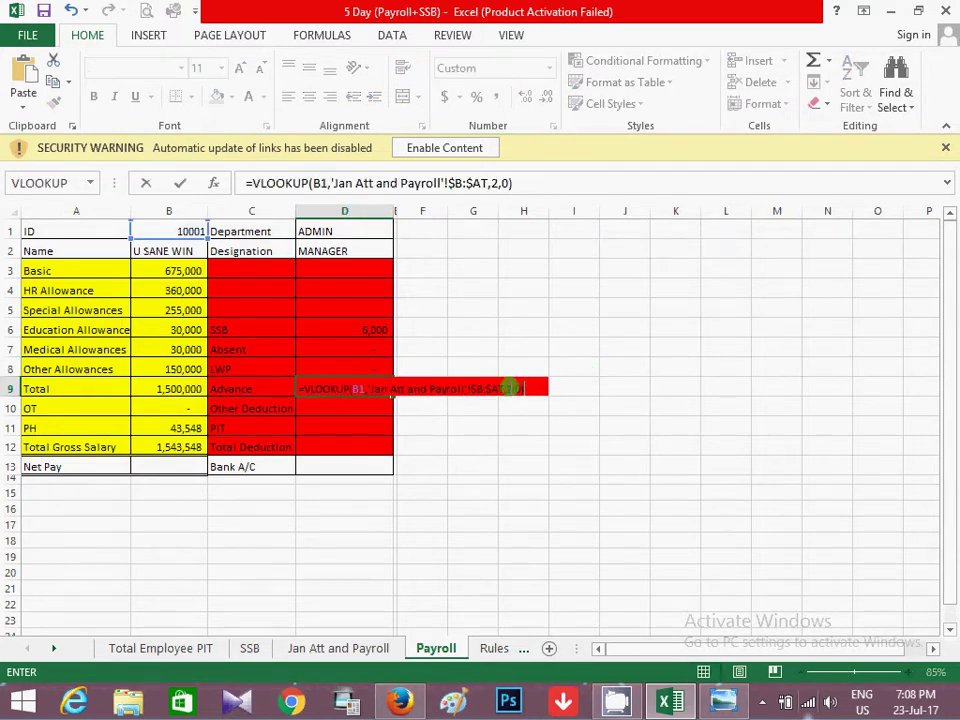
pyautogui.click(508, 388)
pyautogui.press('Delete')
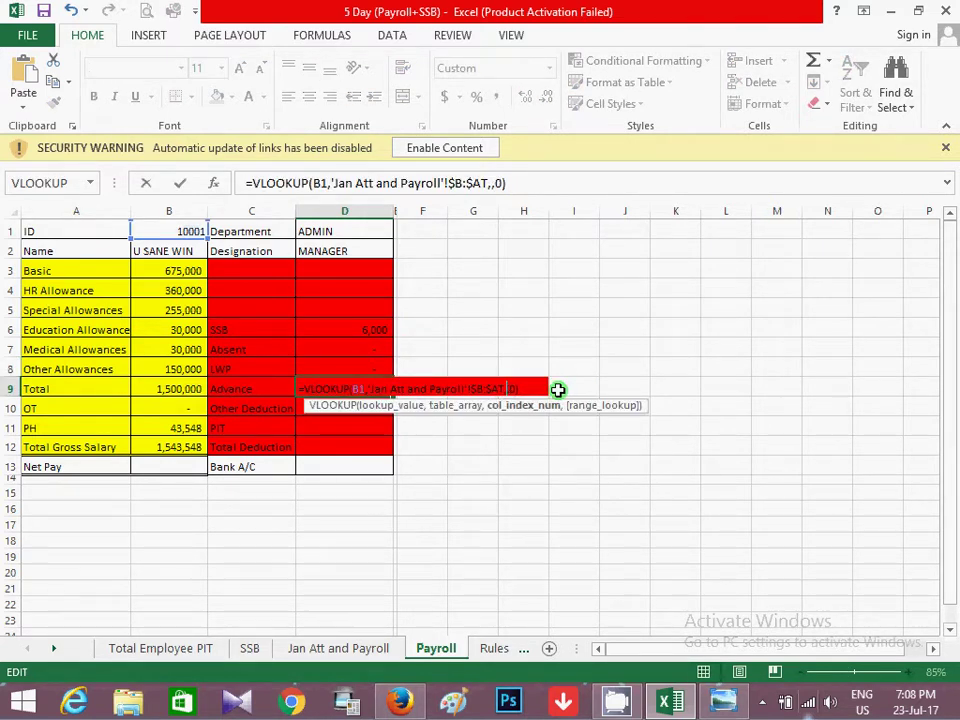
pyautogui.write('40')
pyautogui.press('Return')
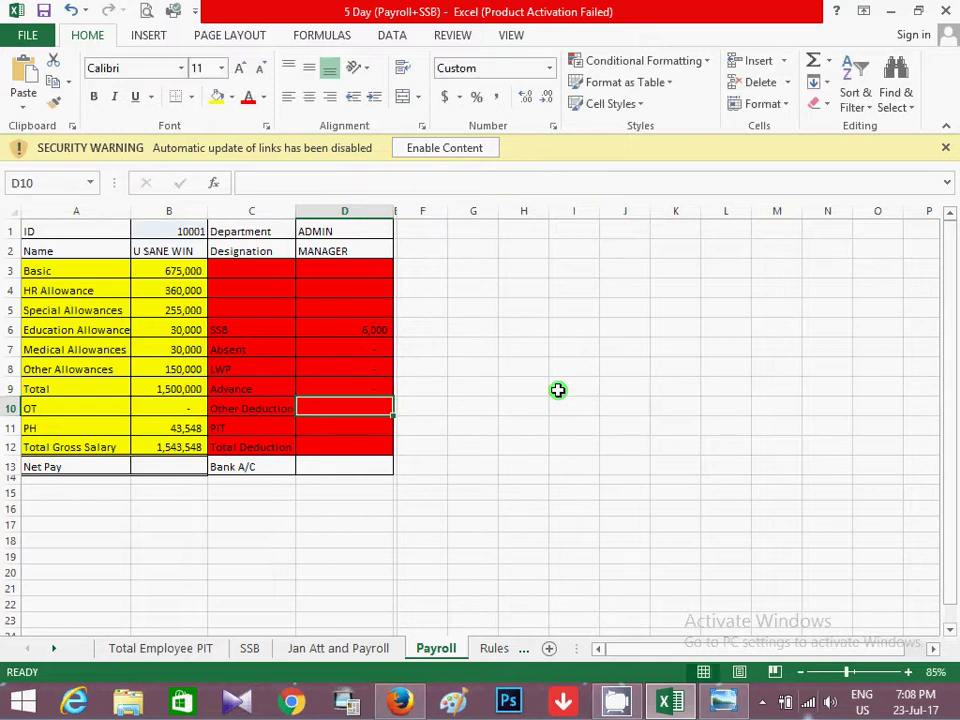
pyautogui.write('=')
pyautogui.write("VLOOKUP(B1,'Jan Att and Payroll'!$B:$AT,2,0)")
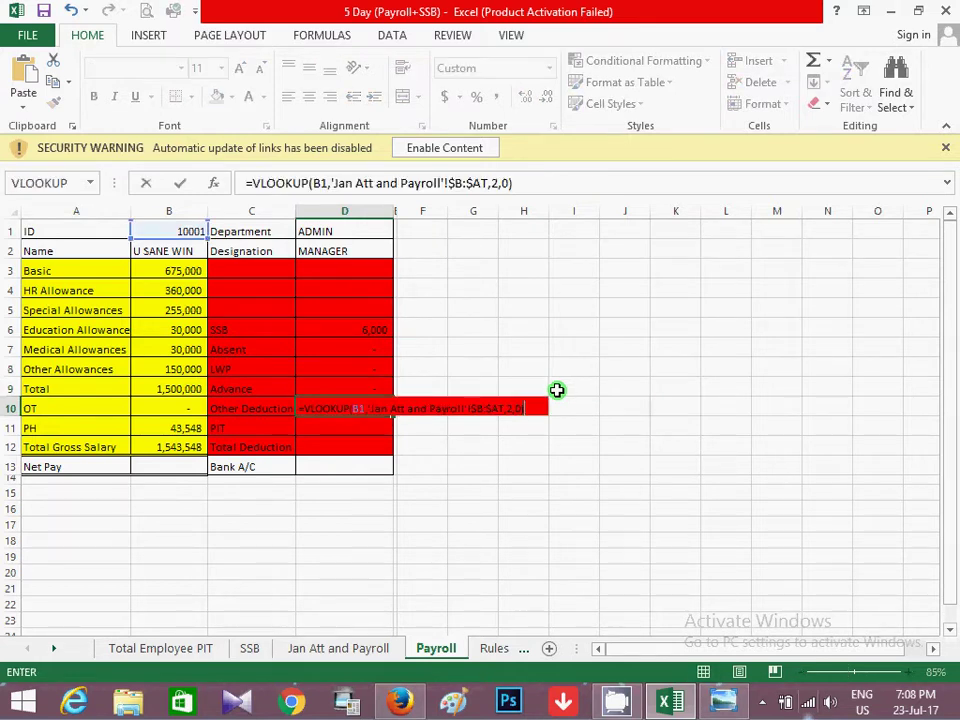
pyautogui.click(510, 407)
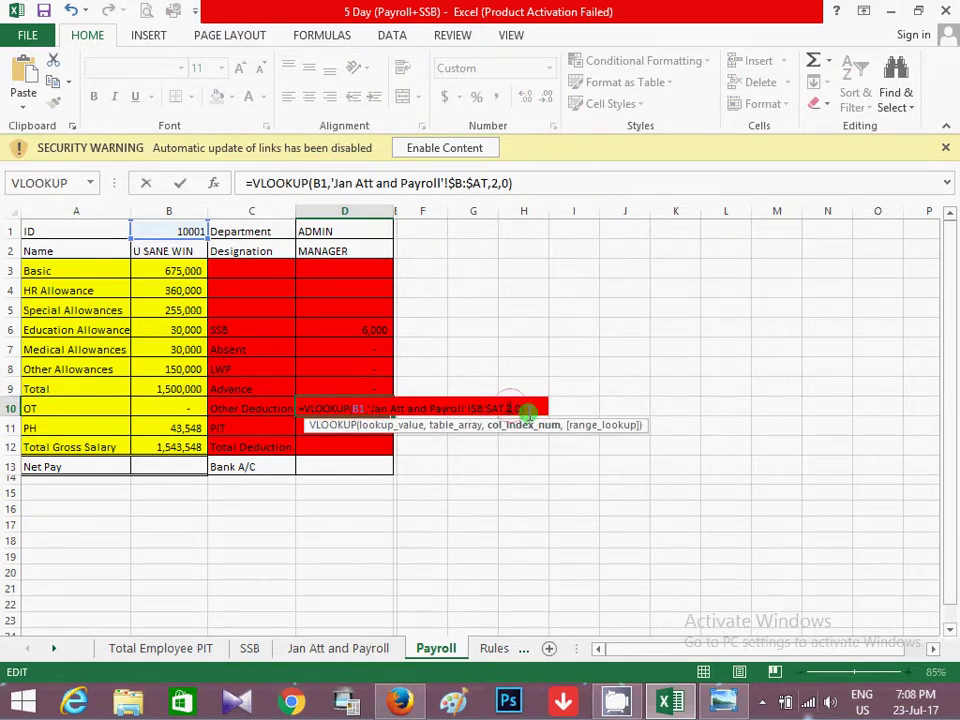
pyautogui.press('Delete')
pyautogui.write('41')
pyautogui.press('Return')
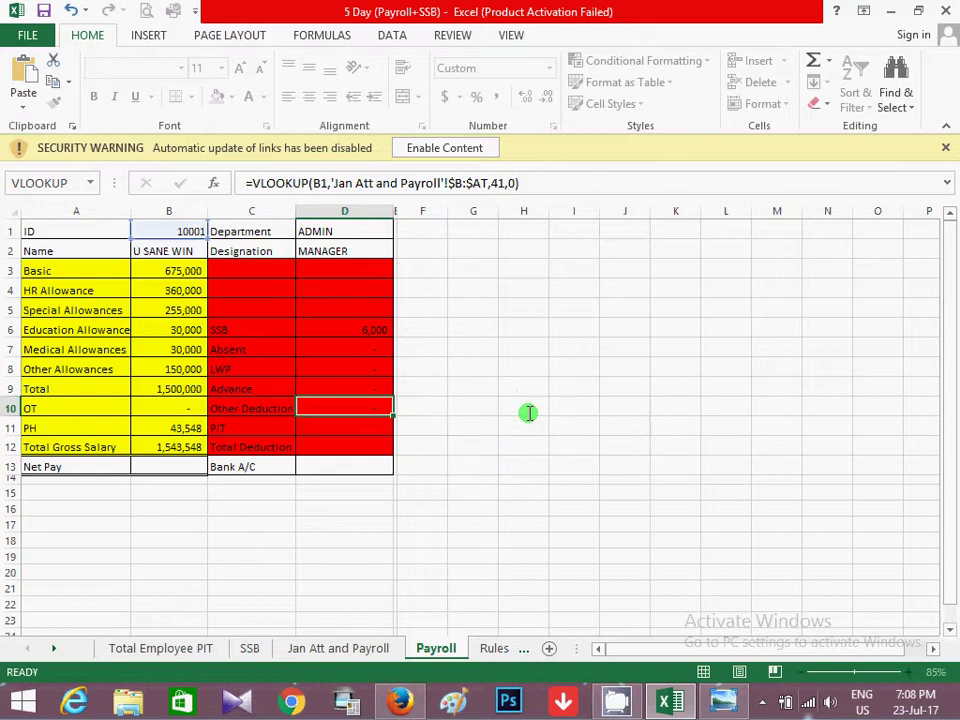
pyautogui.write('=')
pyautogui.write("VLOOKUP(B1,'Jan Att and Payroll'!$B:$AT,2,0)")
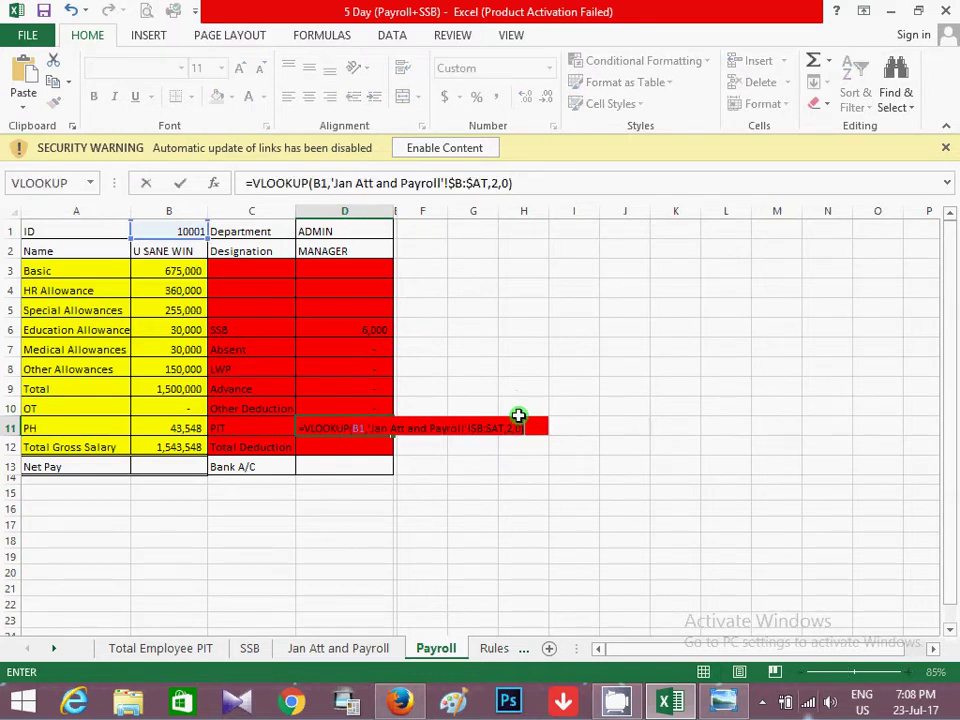
pyautogui.click(512, 428)
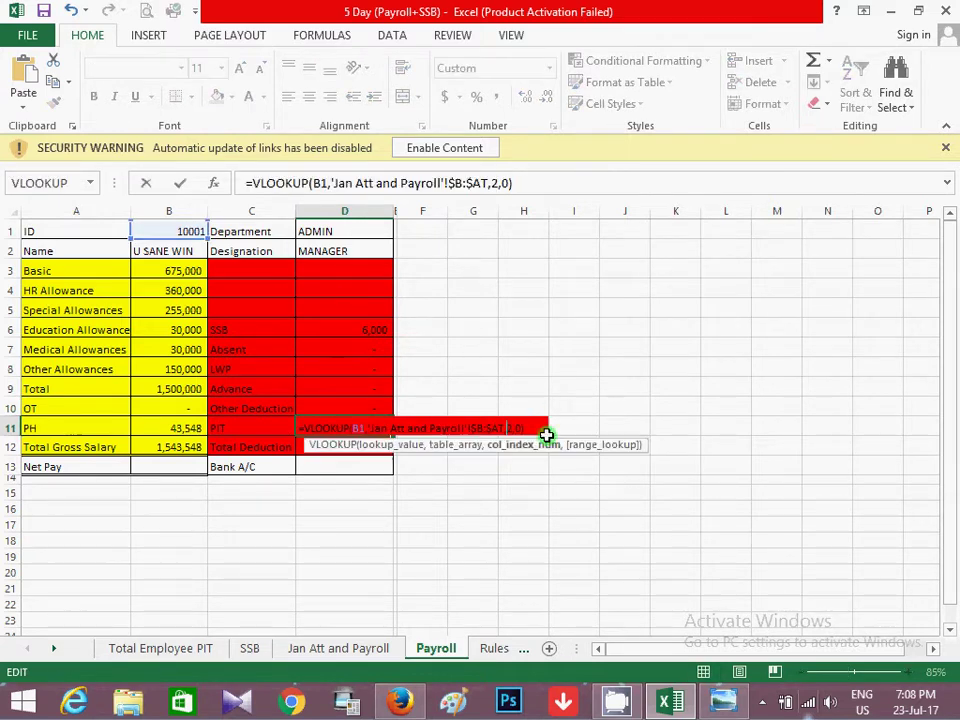
pyautogui.write('4')
pyautogui.press('Return')
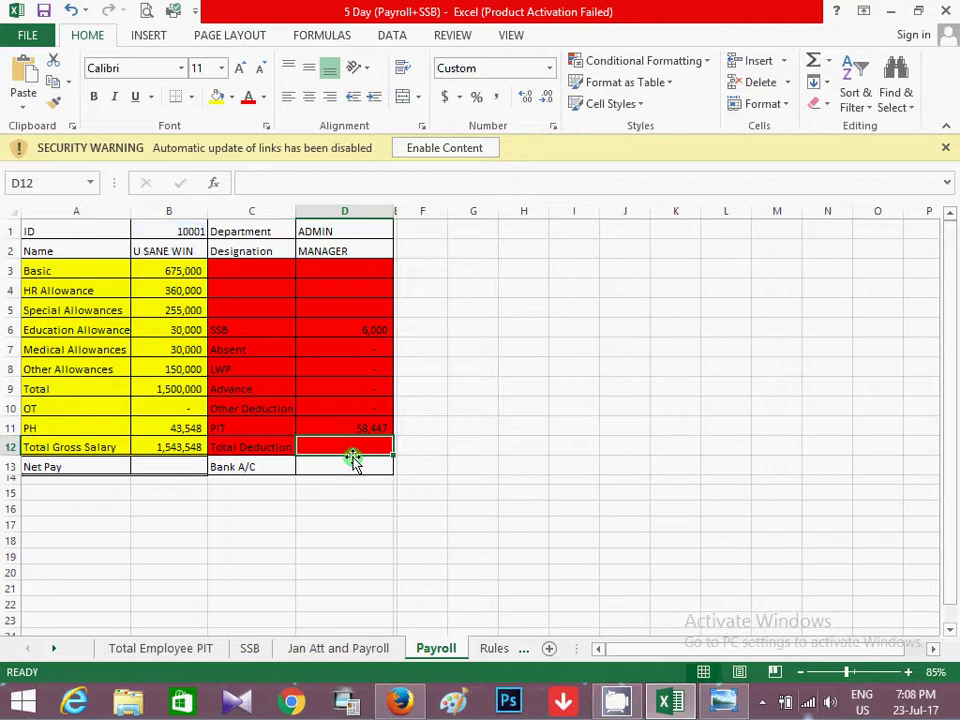
pyautogui.write("=VLOOKUP(B1,'Jan Att and Payroll'!$B:$AT,2,0)")
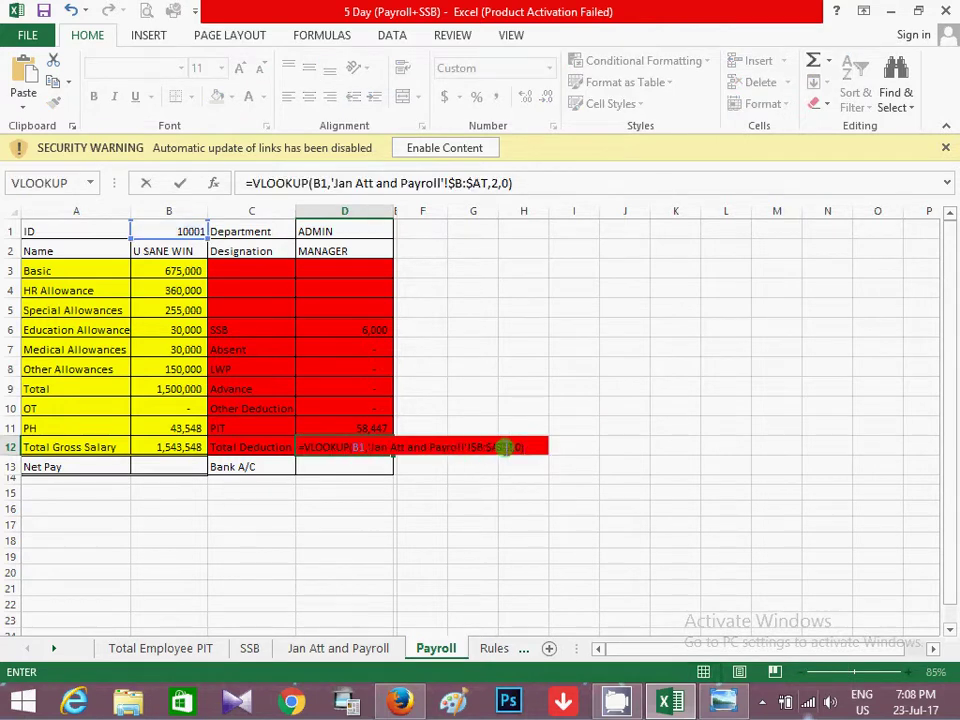
pyautogui.click(511, 446)
pyautogui.press('BackSpace')
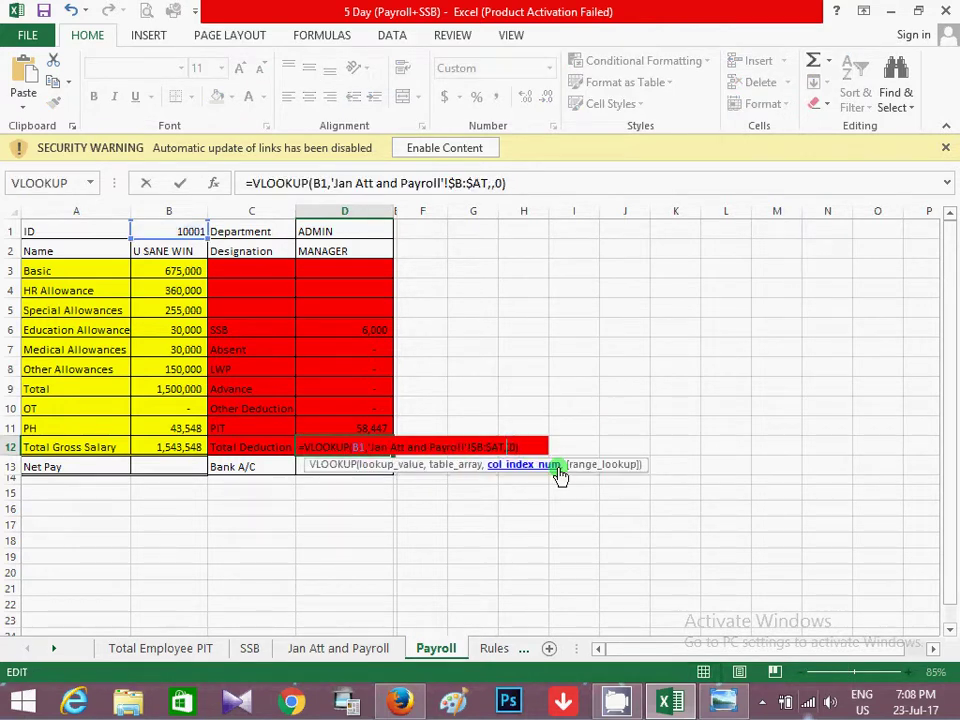
pyautogui.write('43')
pyautogui.press('Return')
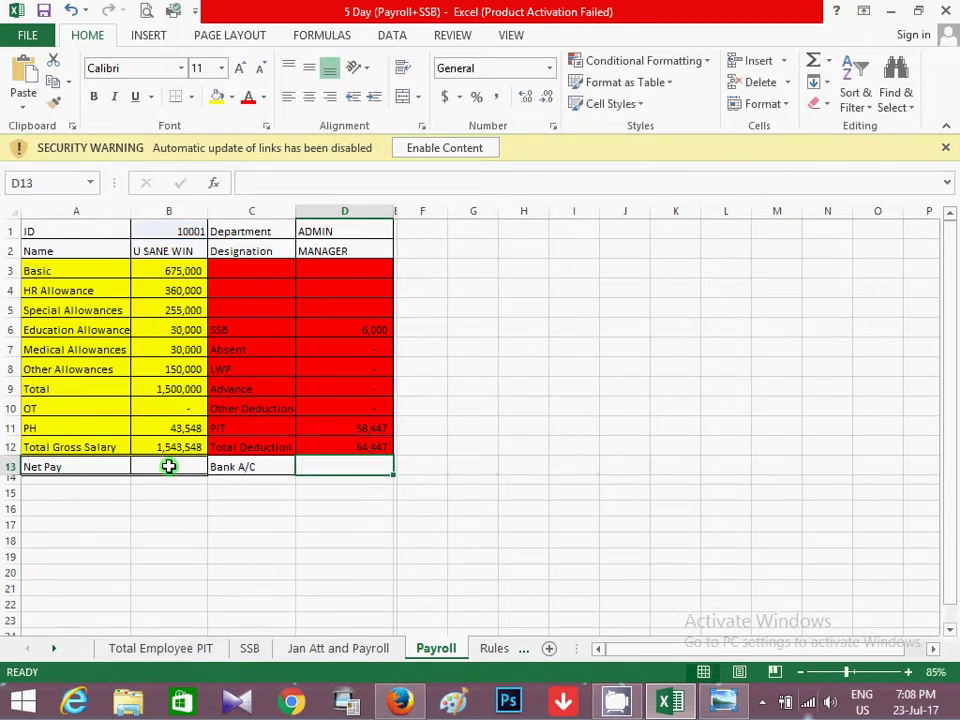
# Give Net Pay in B13 a VLOOKUP of column 44, showing 1,479,102
pyautogui.click(169, 466)
pyautogui.write('=')
pyautogui.write("VLOOKUP(B1,'Jan Att and Payroll'!$B:$AT,2,0)")
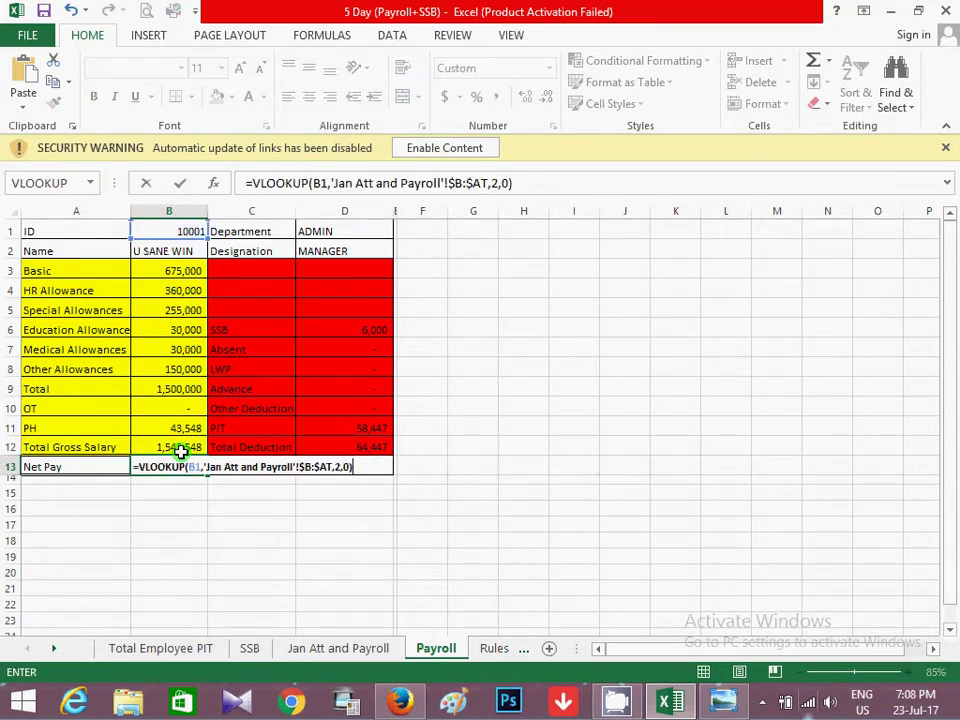
pyautogui.click(341, 466)
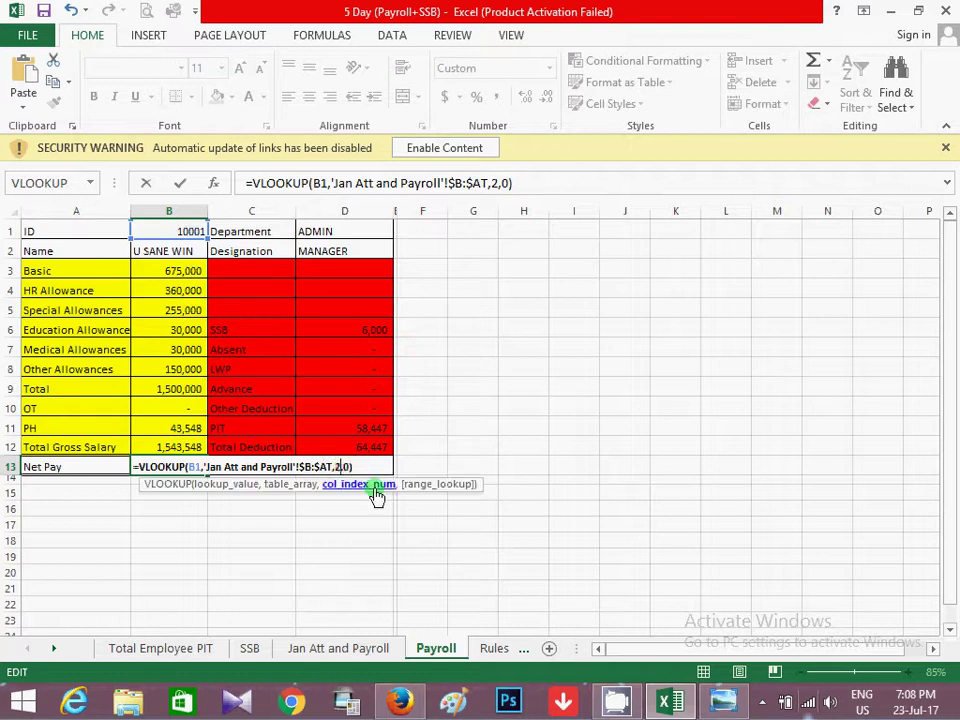
pyautogui.press('BackSpace')
pyautogui.write('44')
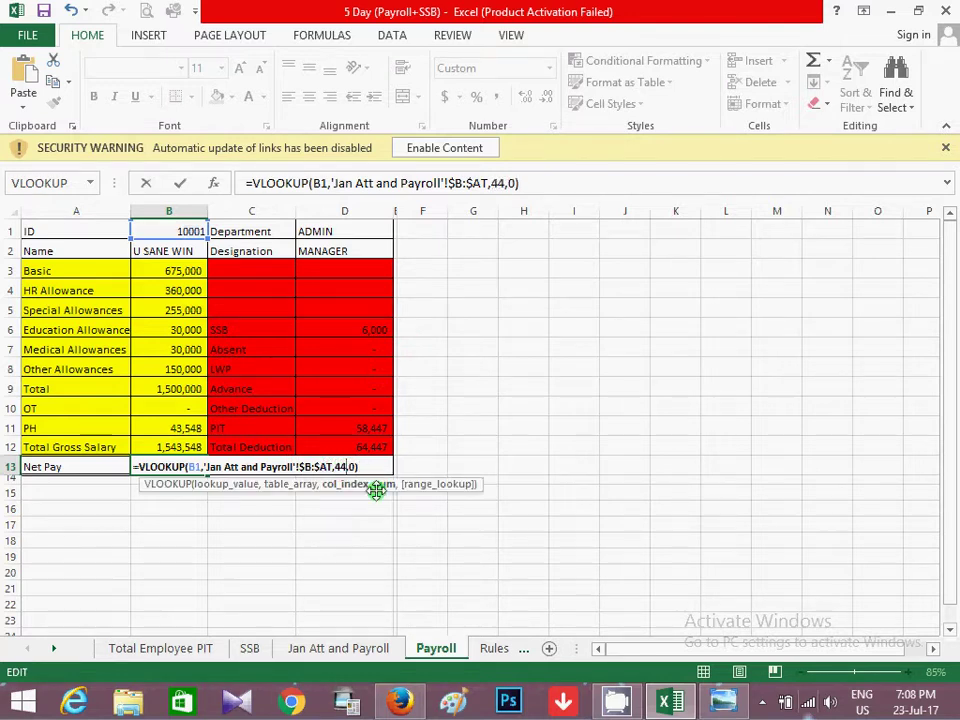
pyautogui.press('Return')
# Give the Bank A/C cell D13 a VLOOKUP of column 45 to show the account number
pyautogui.click(357, 467)
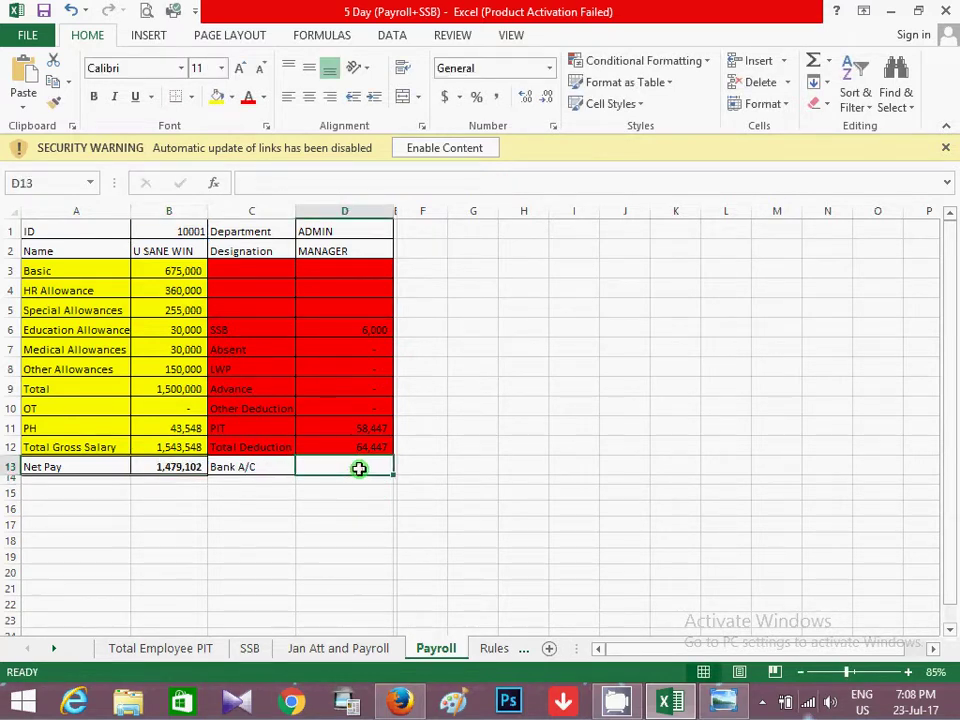
pyautogui.write('=')
pyautogui.write("VLOOKUP(B1,'Jan Att and Payroll'!$B:$AT,2,0)")
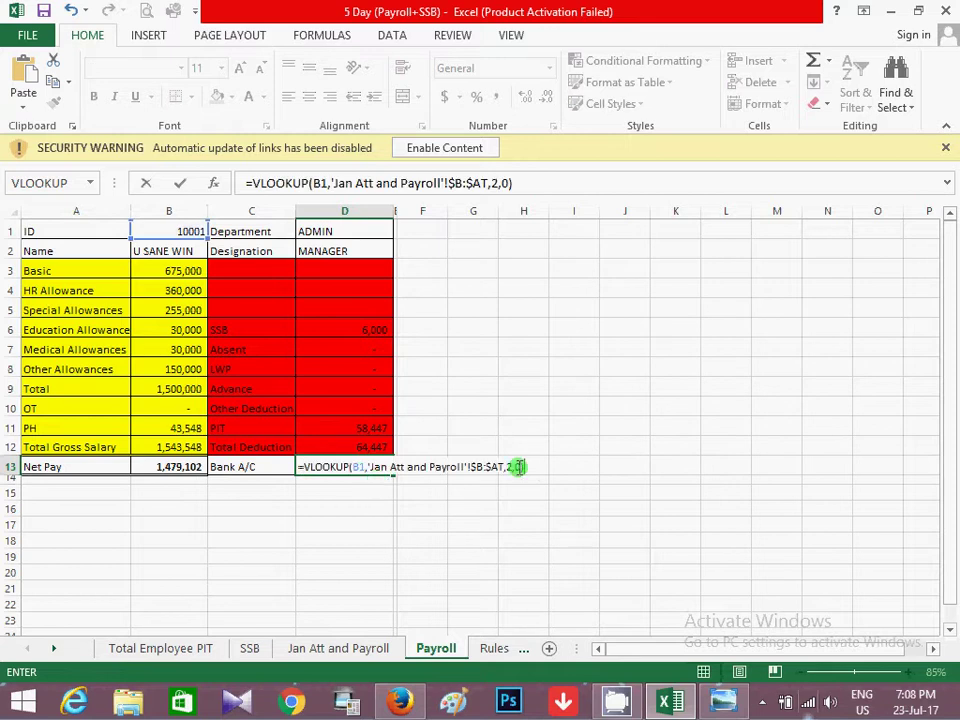
pyautogui.click(512, 467)
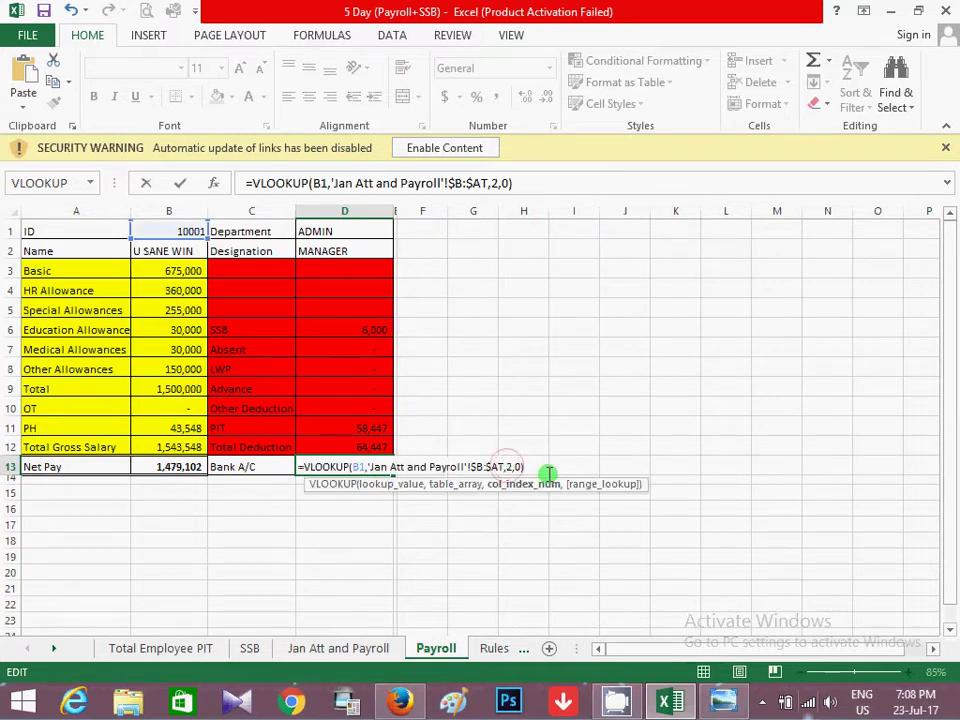
pyautogui.press('BackSpace')
pyautogui.write('43,5')
pyautogui.press('Return')
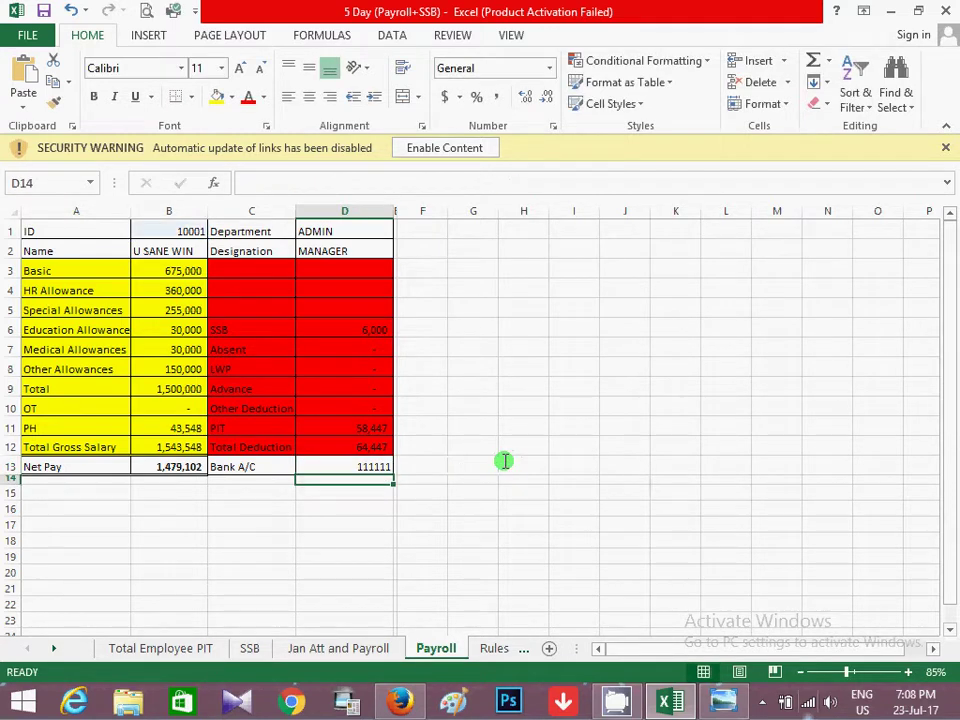
pyautogui.click(356, 553)
pyautogui.hotkey('ctrl', 's')
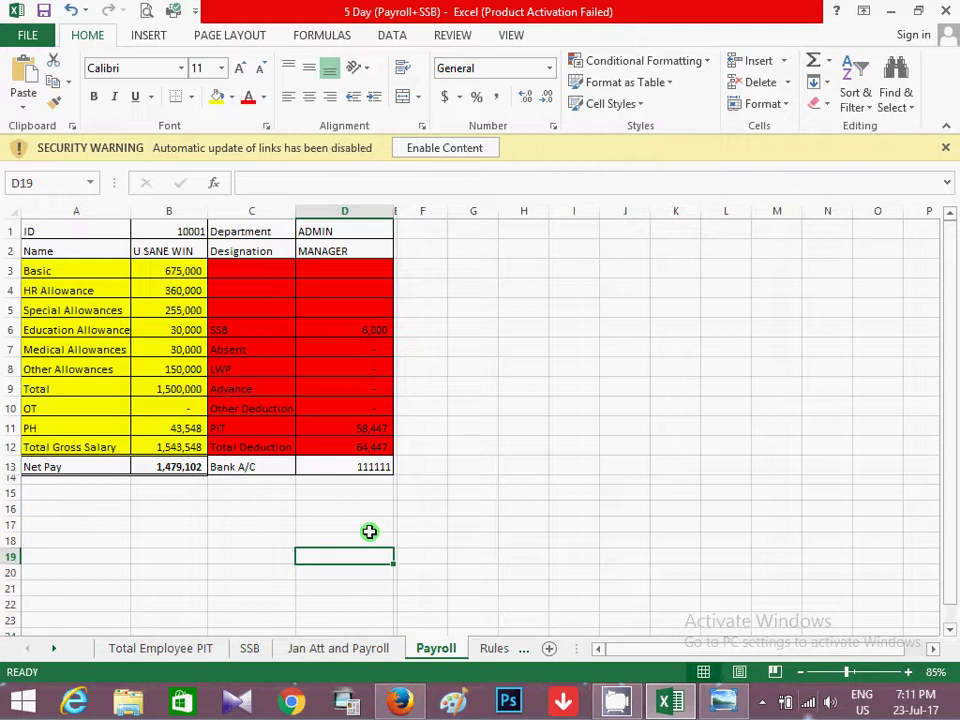
pyautogui.click(350, 463)
pyautogui.doubleClick(351, 464)
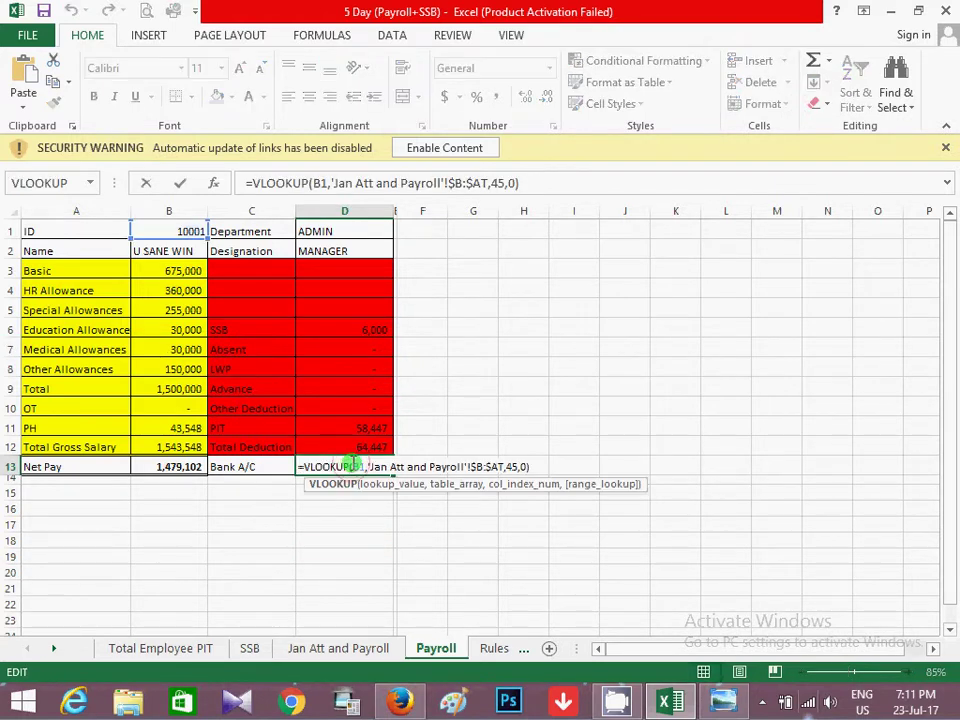
pyautogui.click(510, 462)
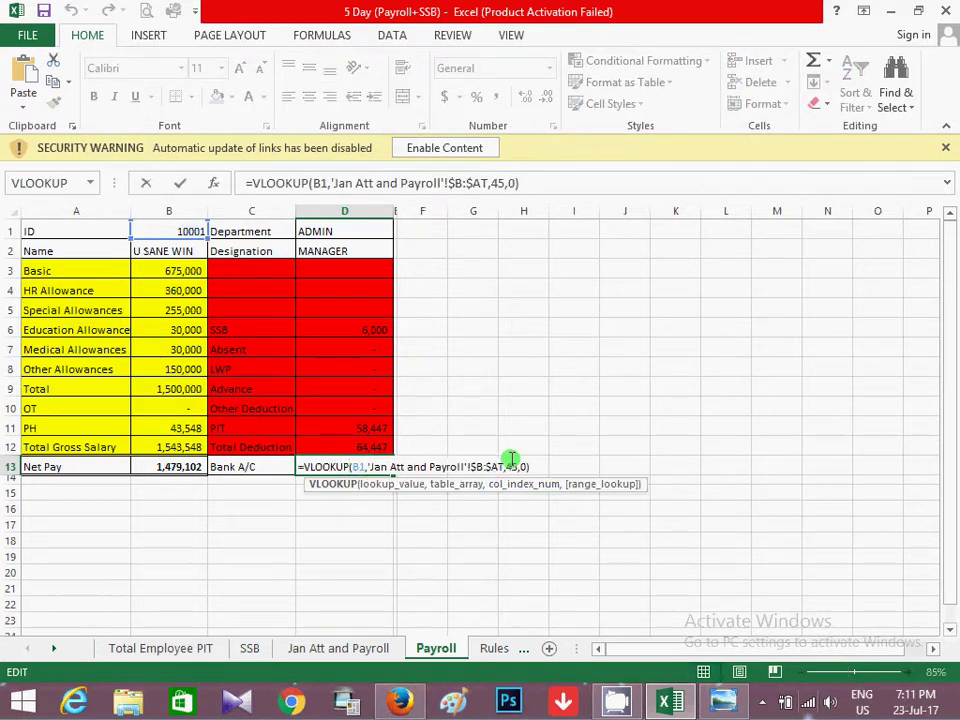
pyautogui.press('Return')
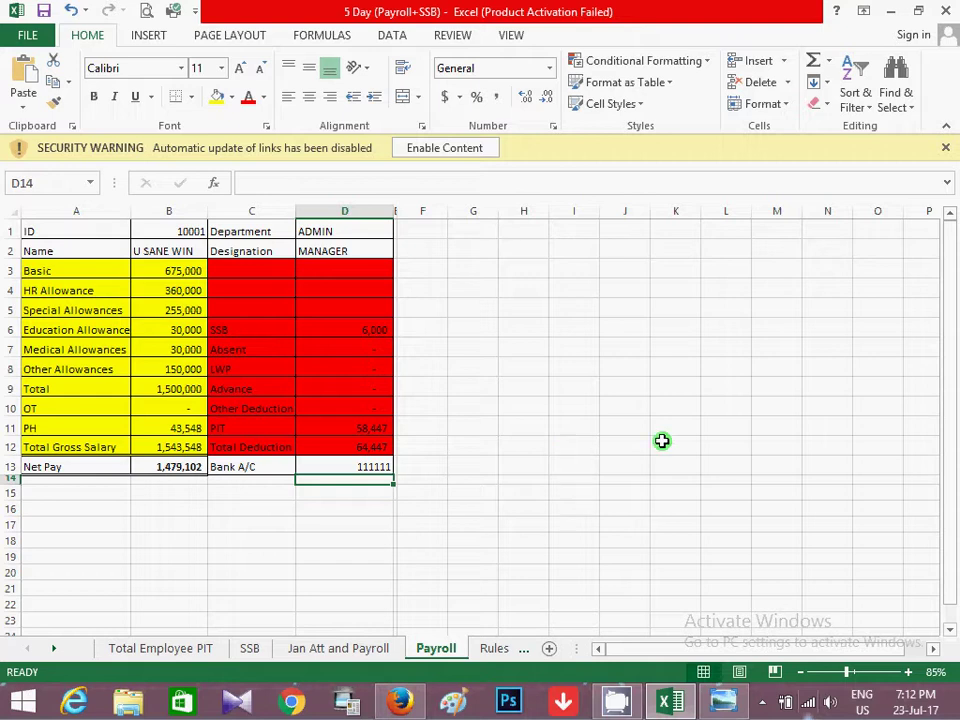
# Switch to the Page Layout ribbon and inspect the SSB lookup formula in D6
pyautogui.click(233, 35)
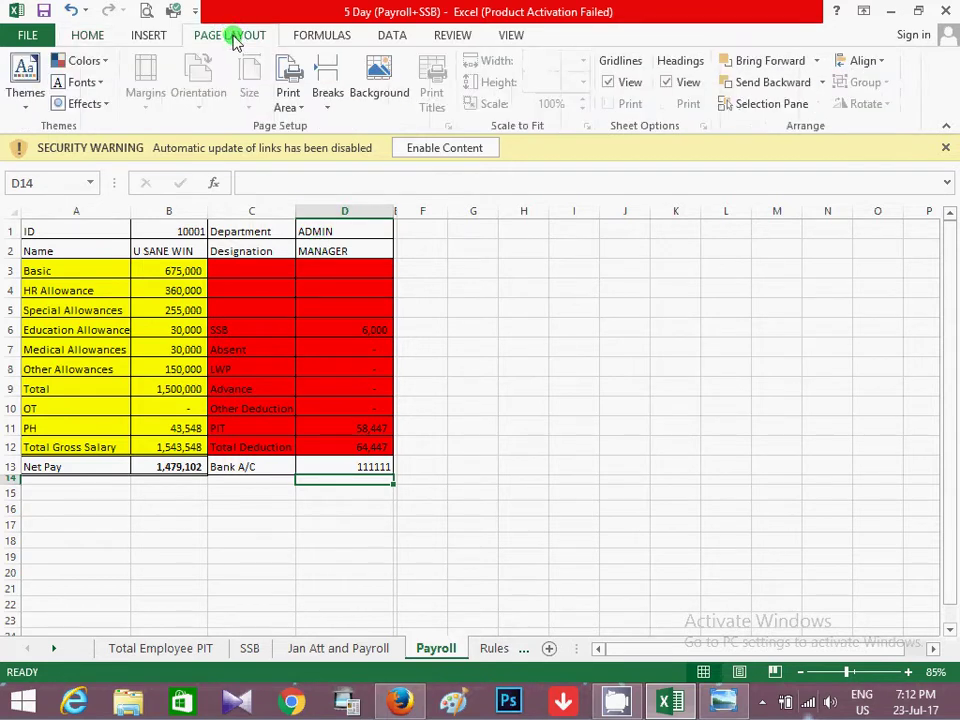
pyautogui.click(521, 277)
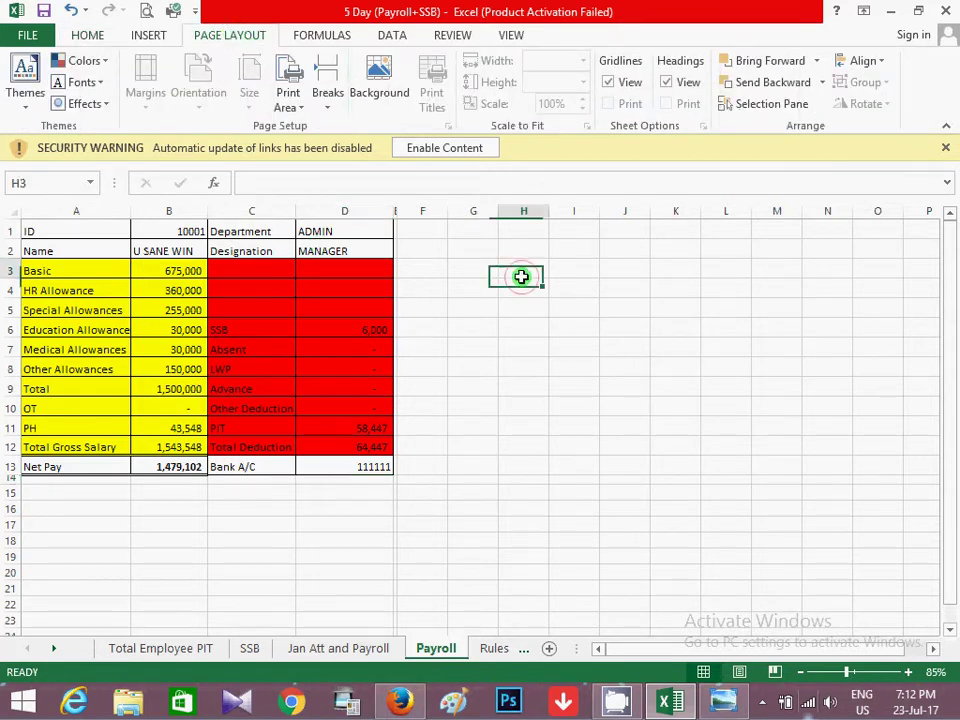
pyautogui.click(368, 329)
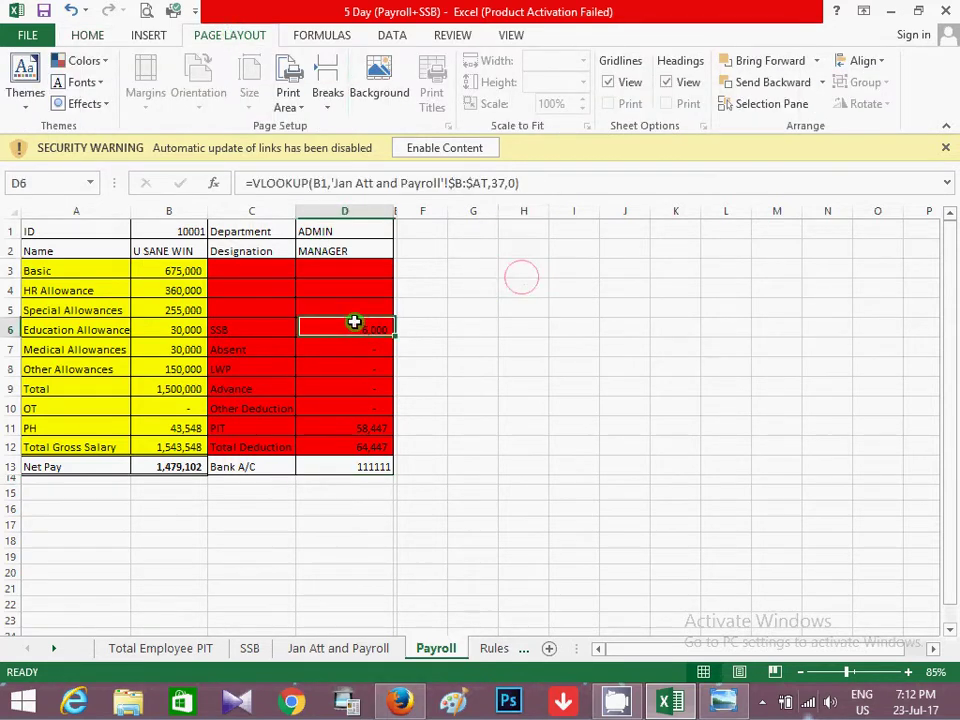
pyautogui.rightClick(251, 90)
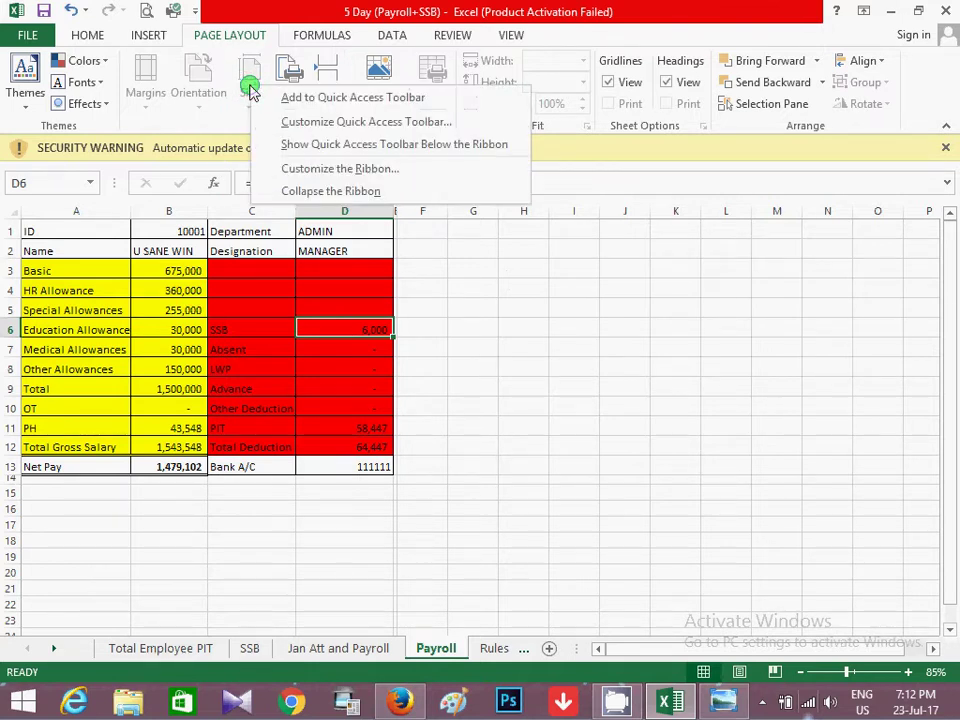
pyautogui.click(614, 266)
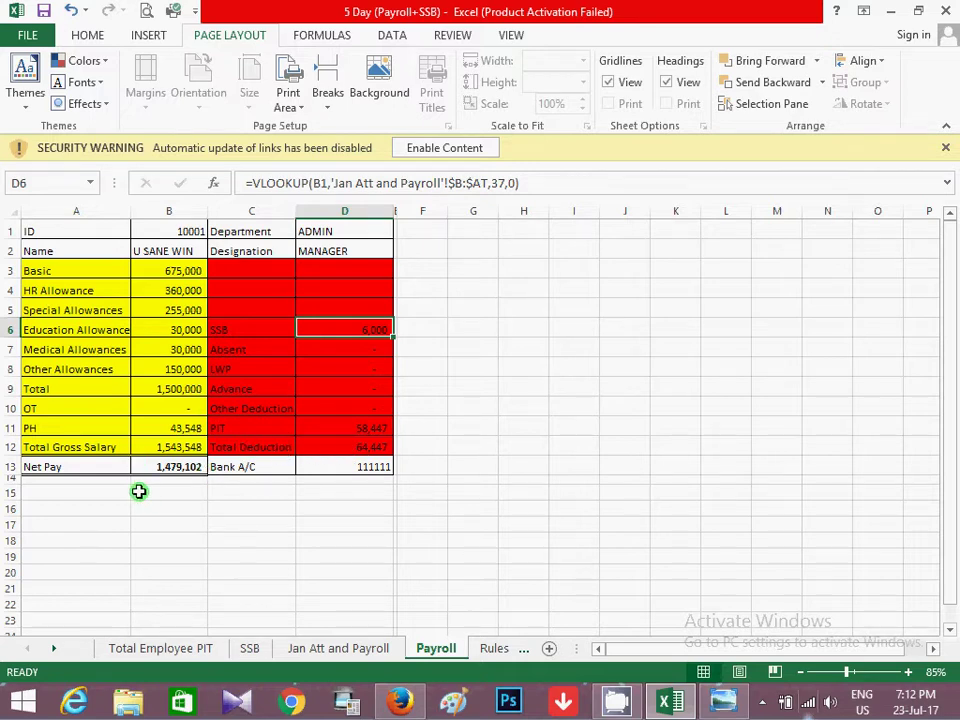
pyautogui.click(365, 466)
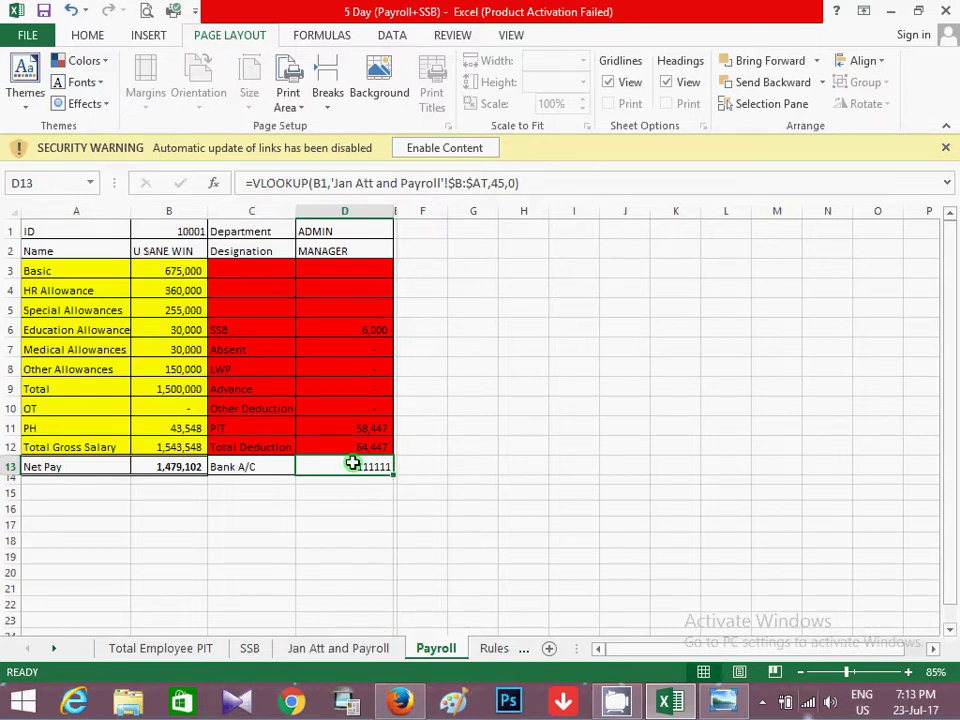
pyautogui.doubleClick(352, 464)
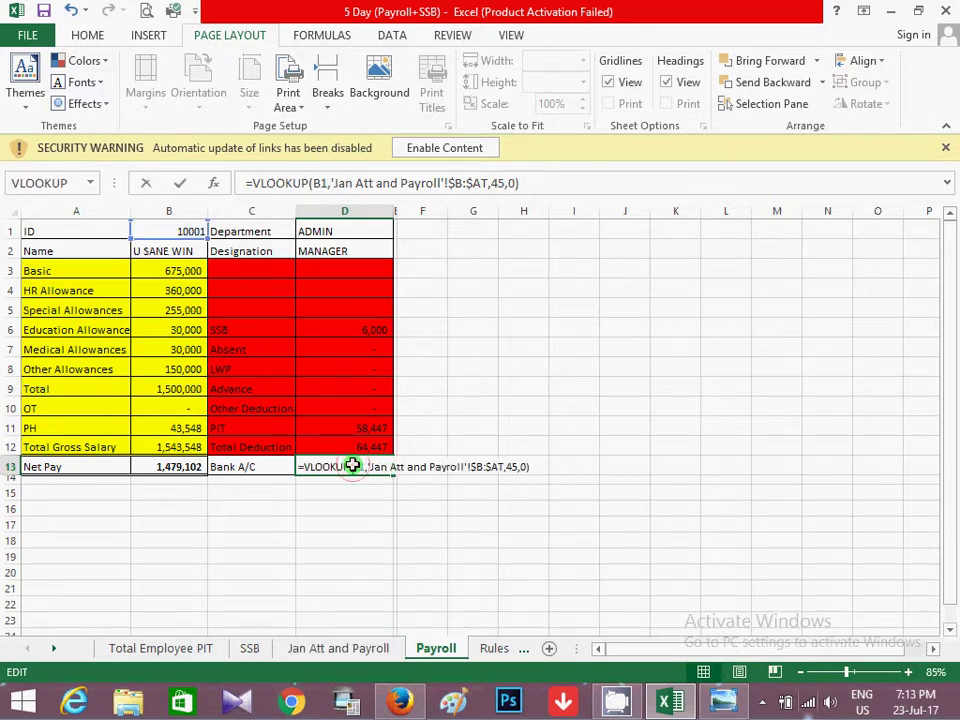
pyautogui.click(515, 467)
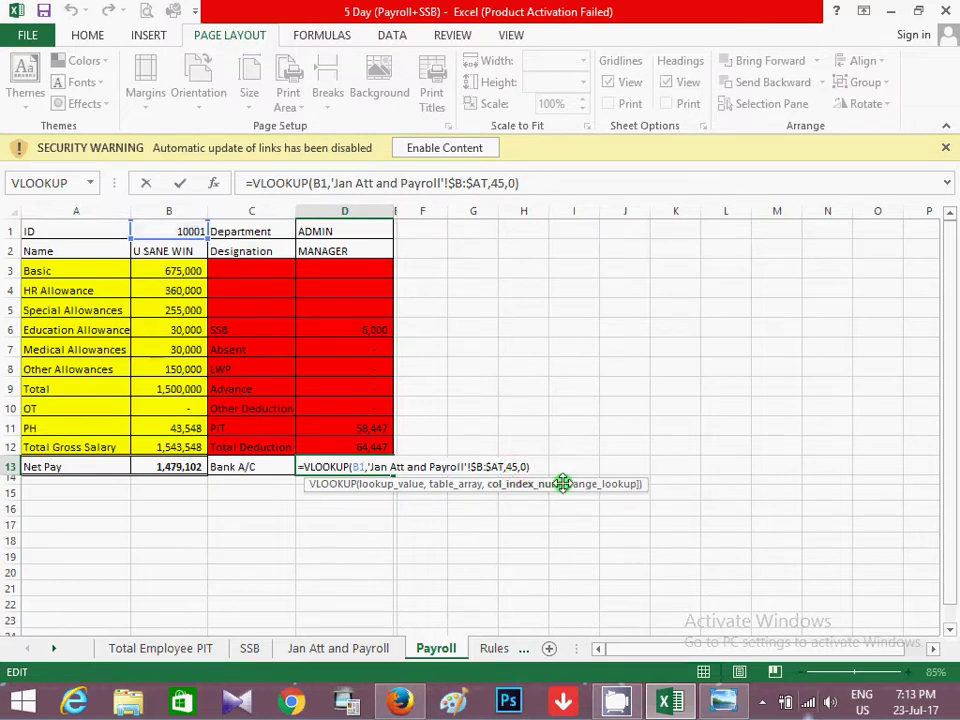
pyautogui.press('Return')
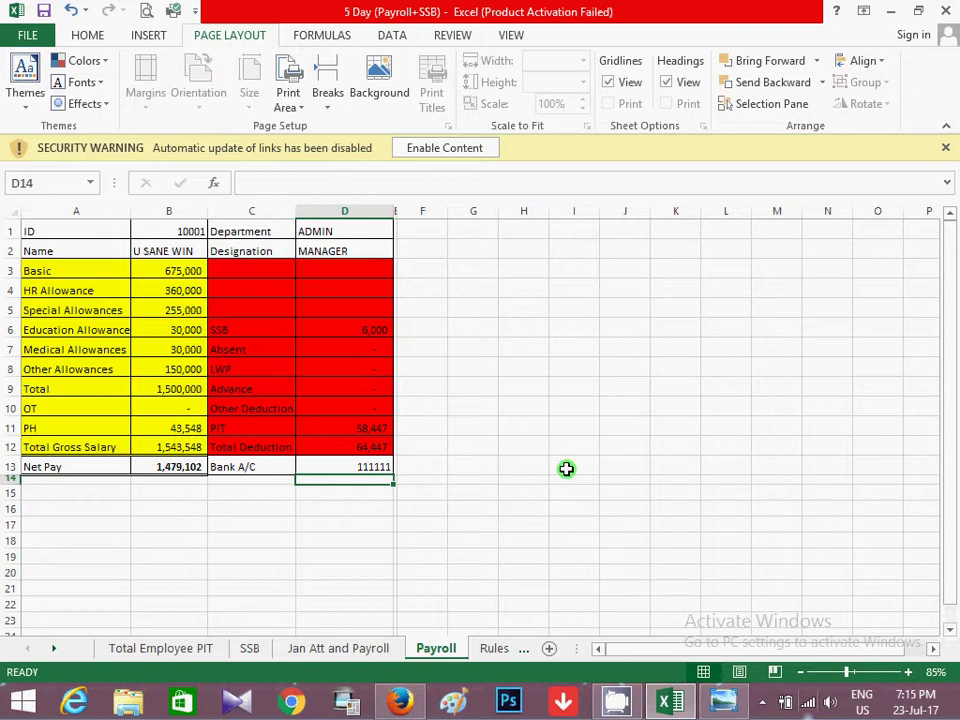
# Copy the payslip block A1:D13, trial-paste it at F1, then undo
pyautogui.click(91, 234)
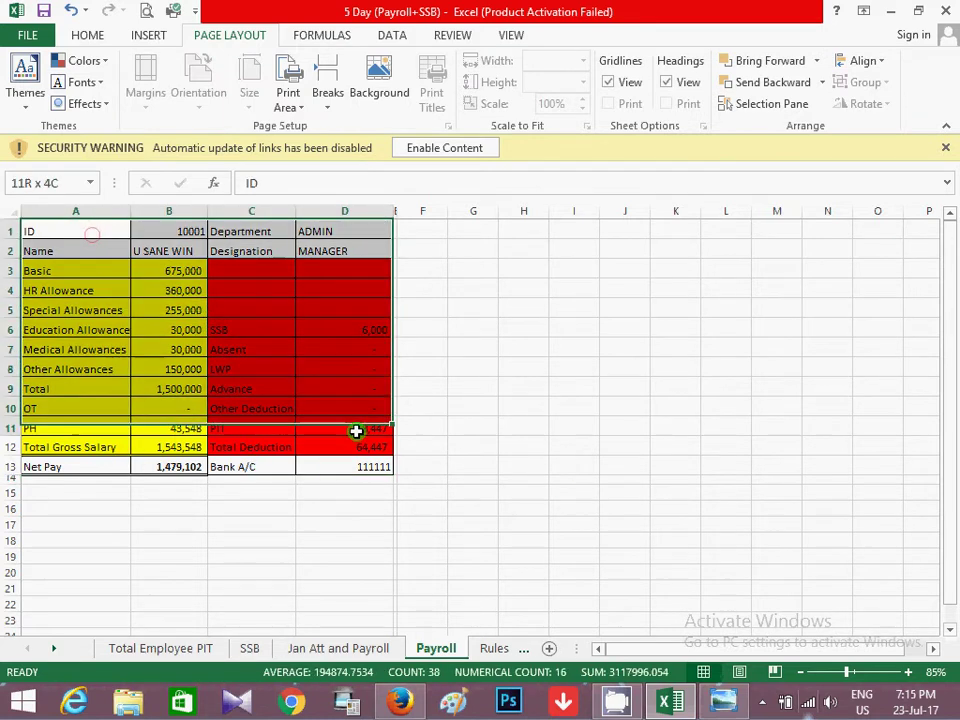
pyautogui.moveTo(91, 234); pyautogui.dragTo(369, 467)
pyautogui.hotkey('ctrl', 'c')
pyautogui.click(444, 230)
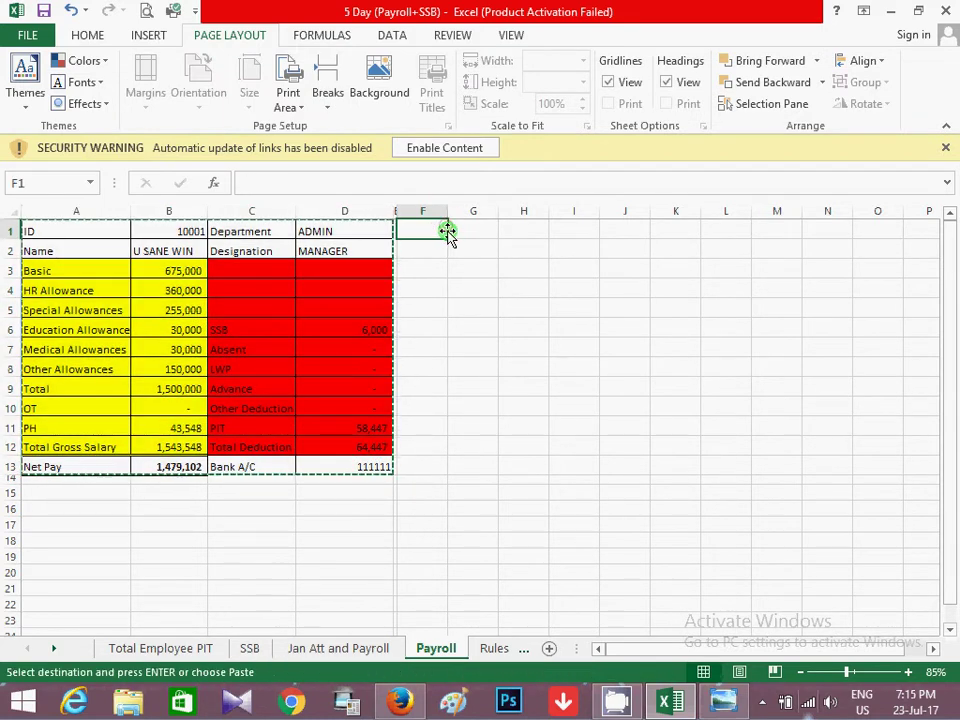
pyautogui.hotkey('ctrl', 'v')
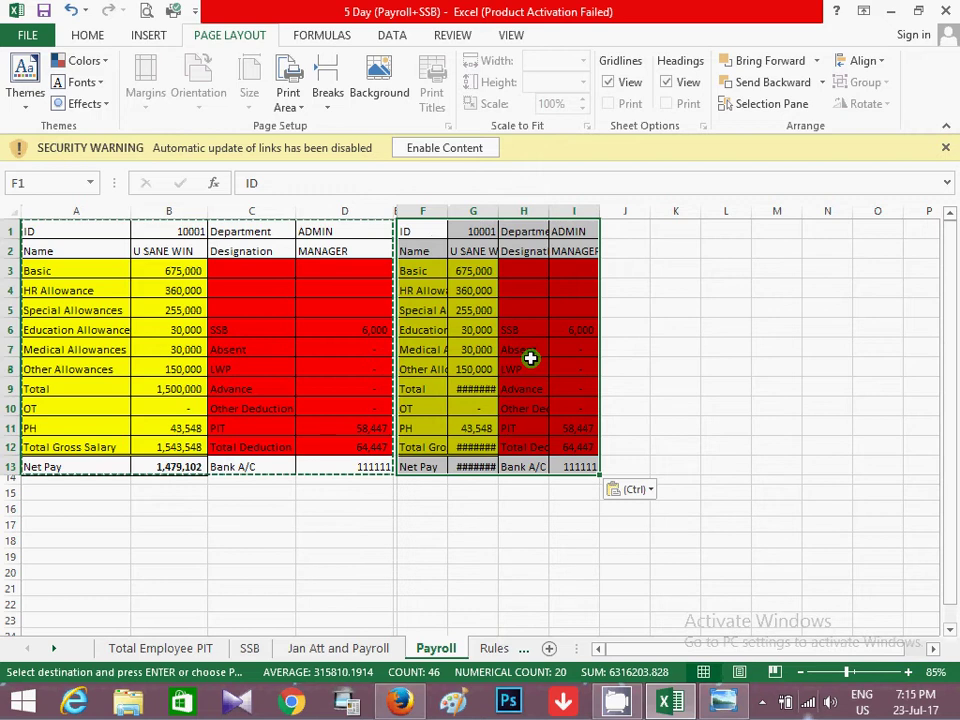
pyautogui.hotkey('ctrl', 'z')
# Paste the copied payslip into columns F to I beside the original
pyautogui.moveTo(62, 212); pyautogui.dragTo(338, 236)
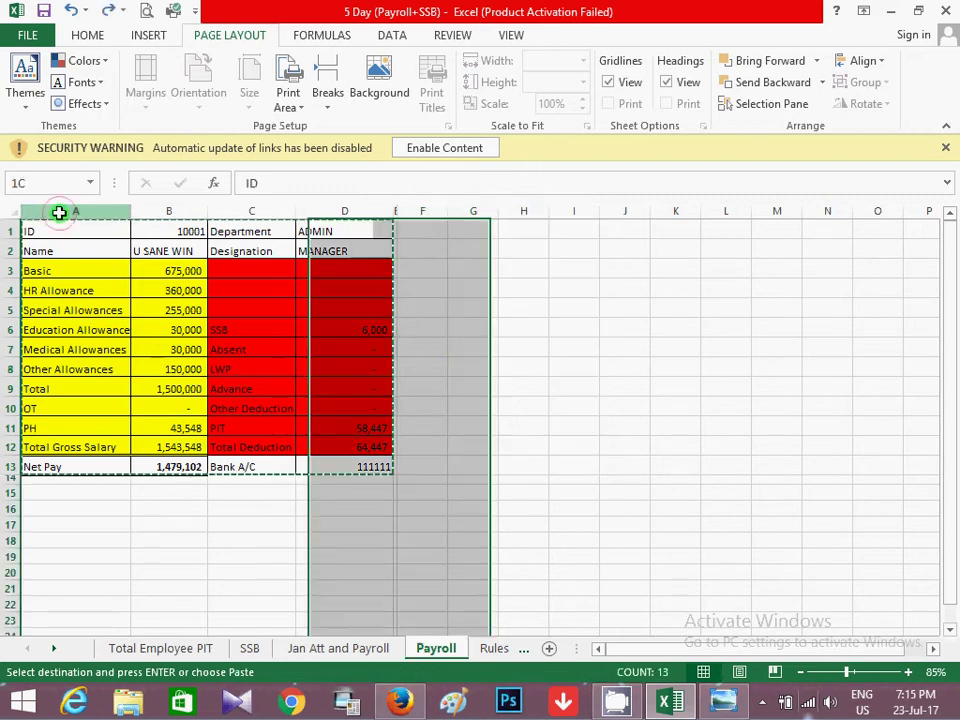
pyautogui.hotkey('ctrl', 'v')
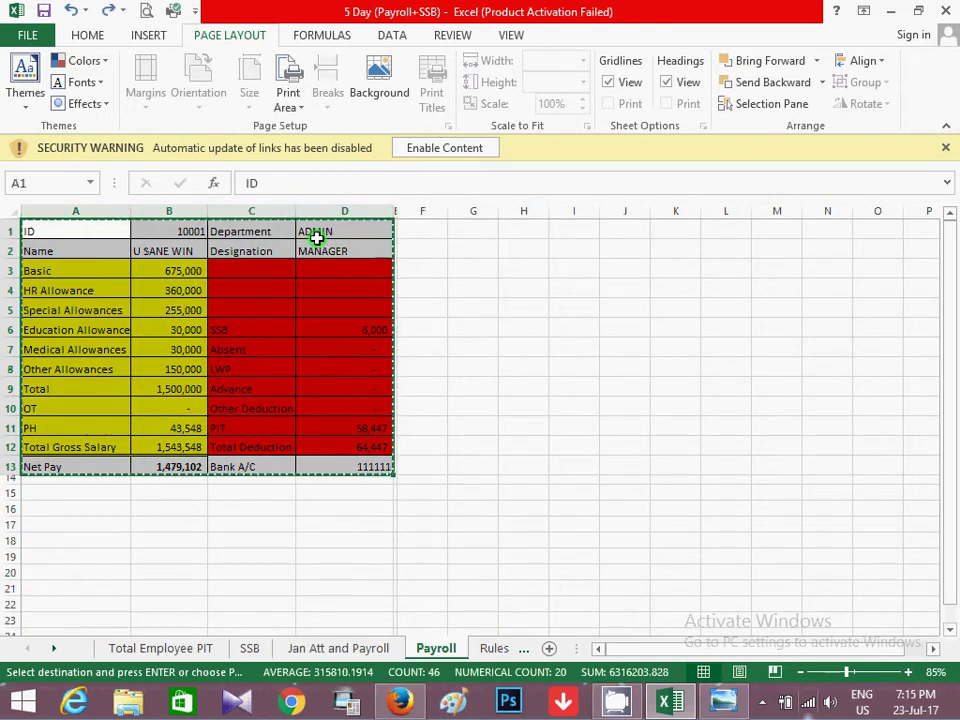
pyautogui.moveTo(87, 211); pyautogui.dragTo(344, 207)
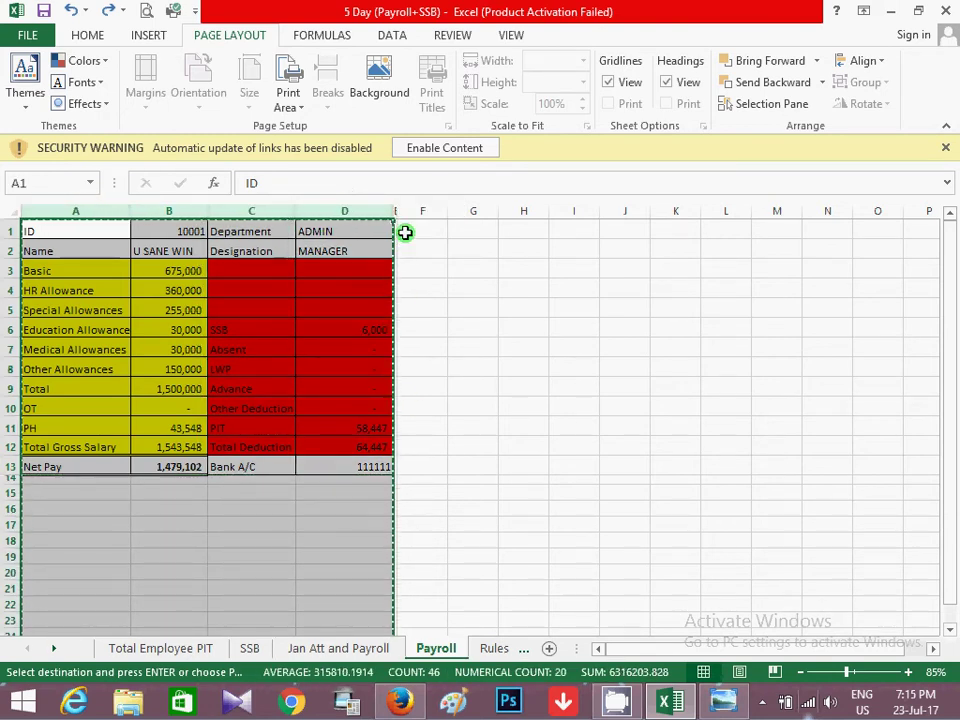
pyautogui.click(424, 207)
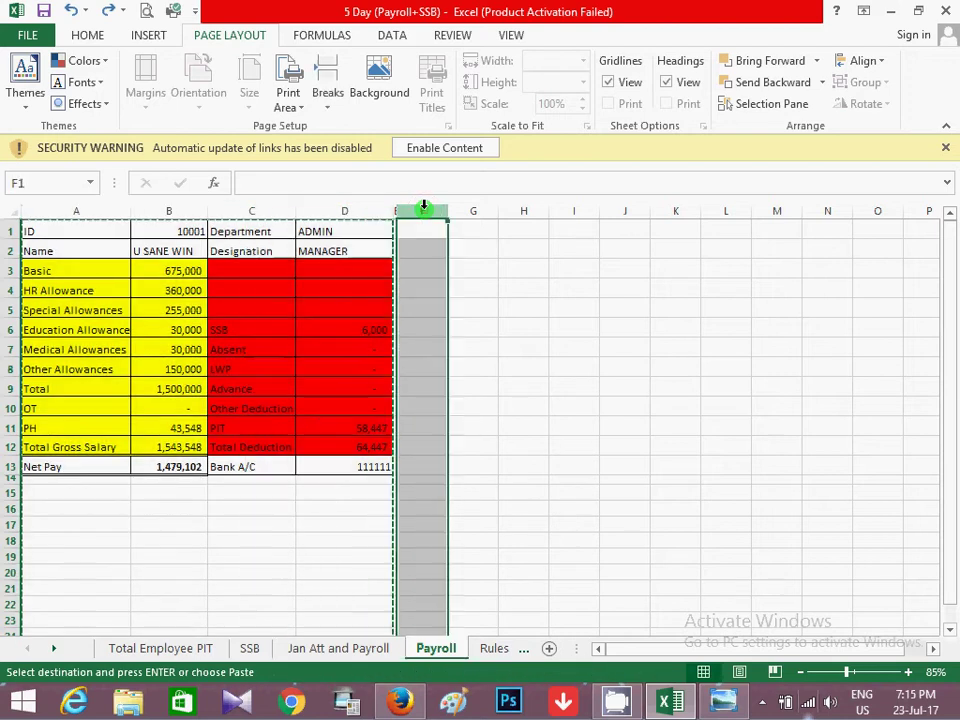
pyautogui.hotkey('ctrl', 'v')
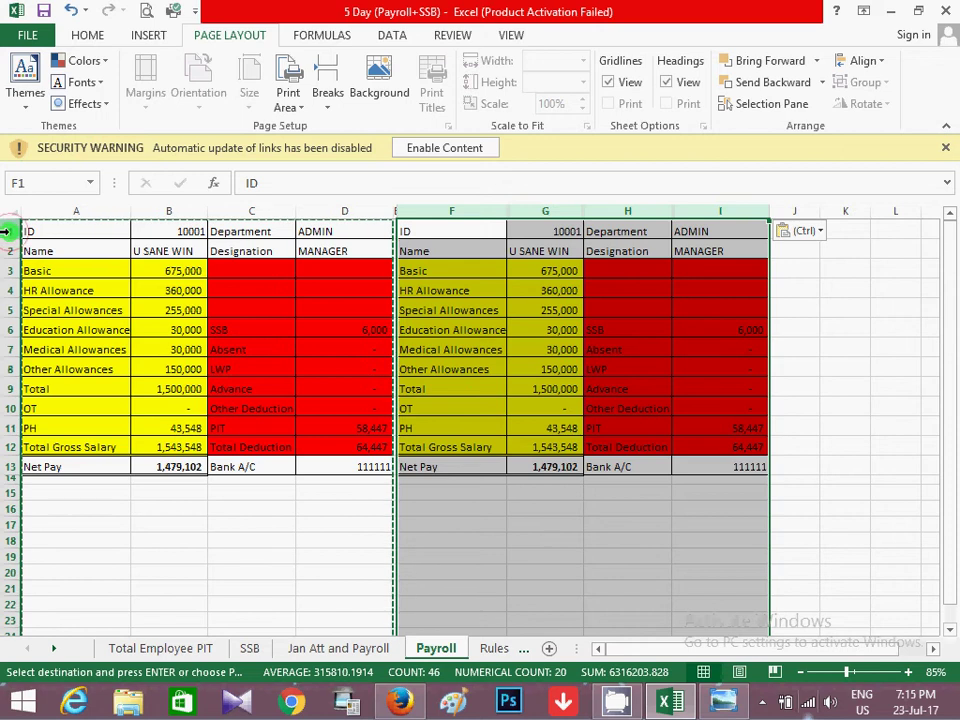
# Trial-paste rows 1–13 at row 15, then undo that paste
pyautogui.moveTo(6, 232); pyautogui.dragTo(8, 467)
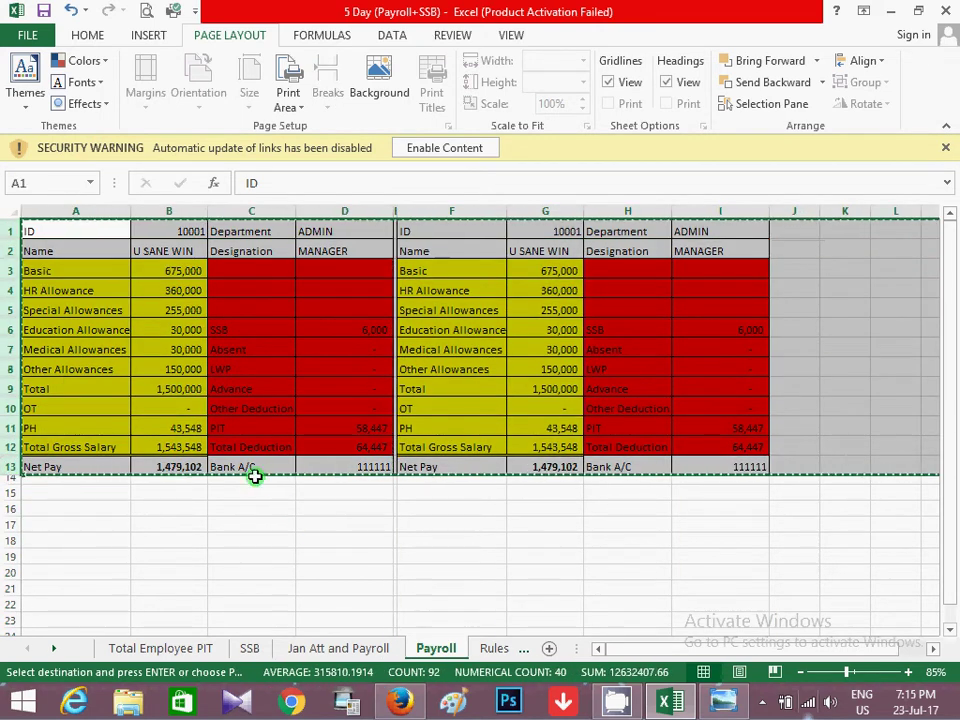
pyautogui.scroll(-1, 245, 472)
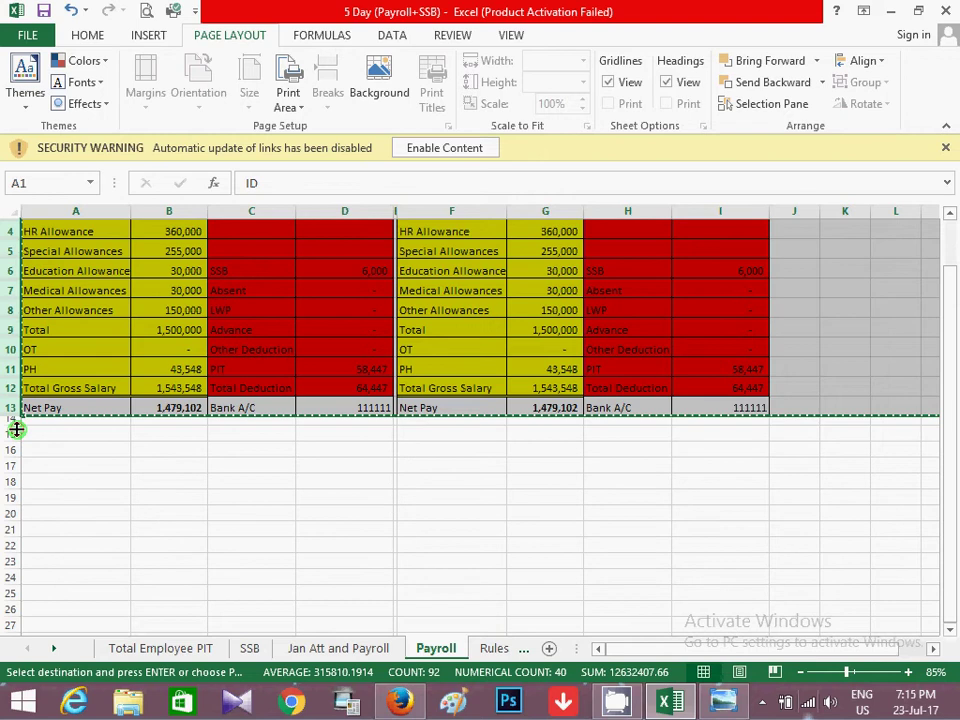
pyautogui.click(11, 433)
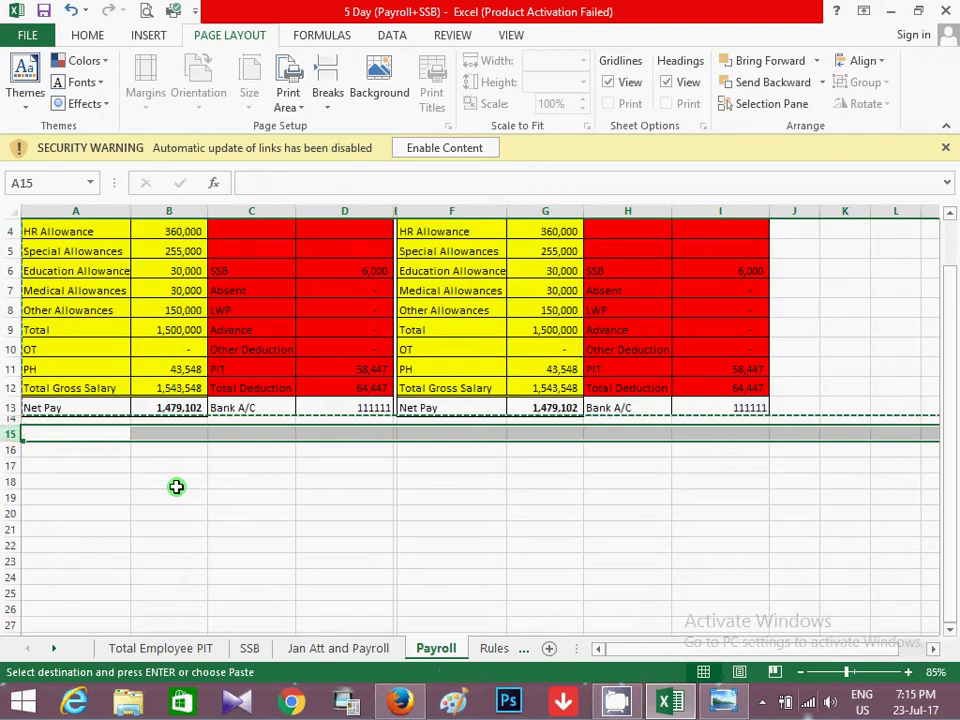
pyautogui.hotkey('ctrl', 'v')
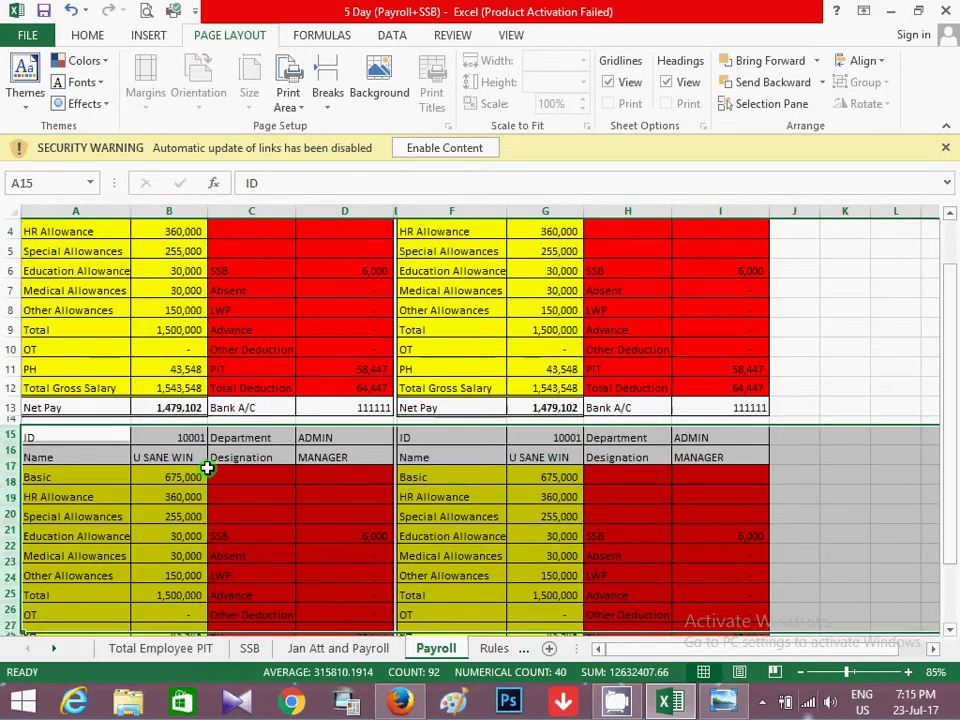
pyautogui.hotkey('ctrl', 'z')
pyautogui.scroll(1, 206, 465)
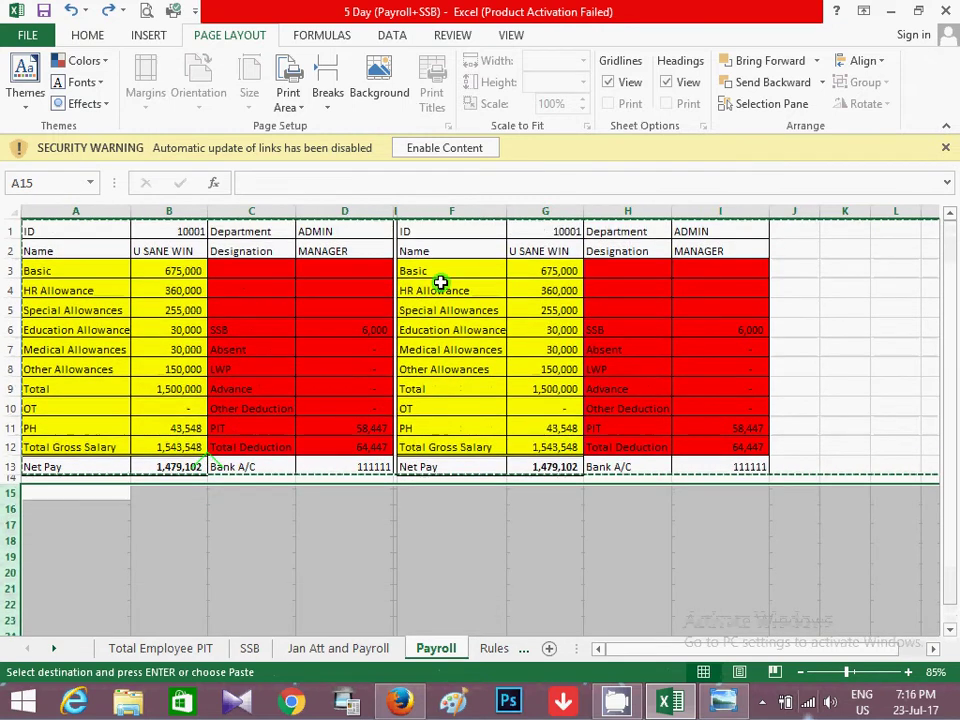
# Set G1 to =B1+1 so the second payslip shows ID 10002
pyautogui.click(559, 229)
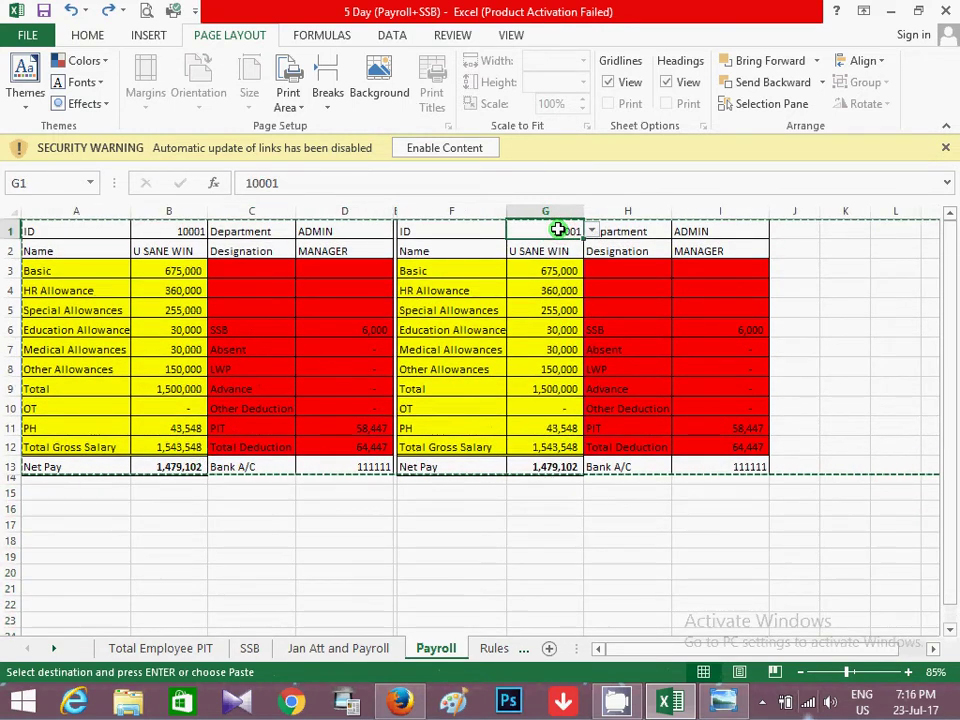
pyautogui.write('=')
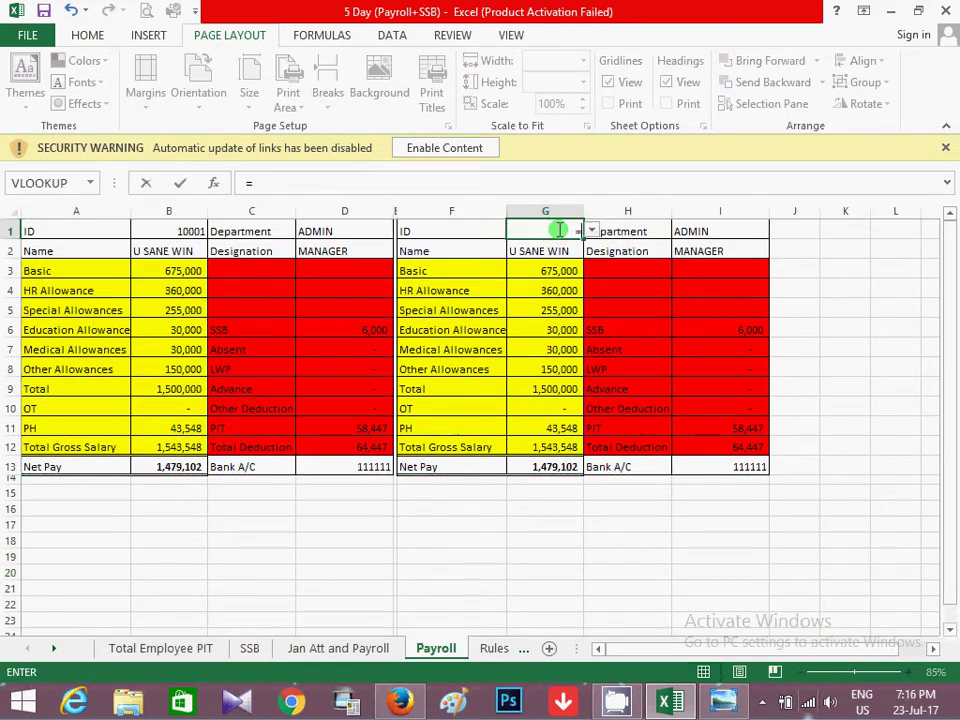
pyautogui.click(177, 231)
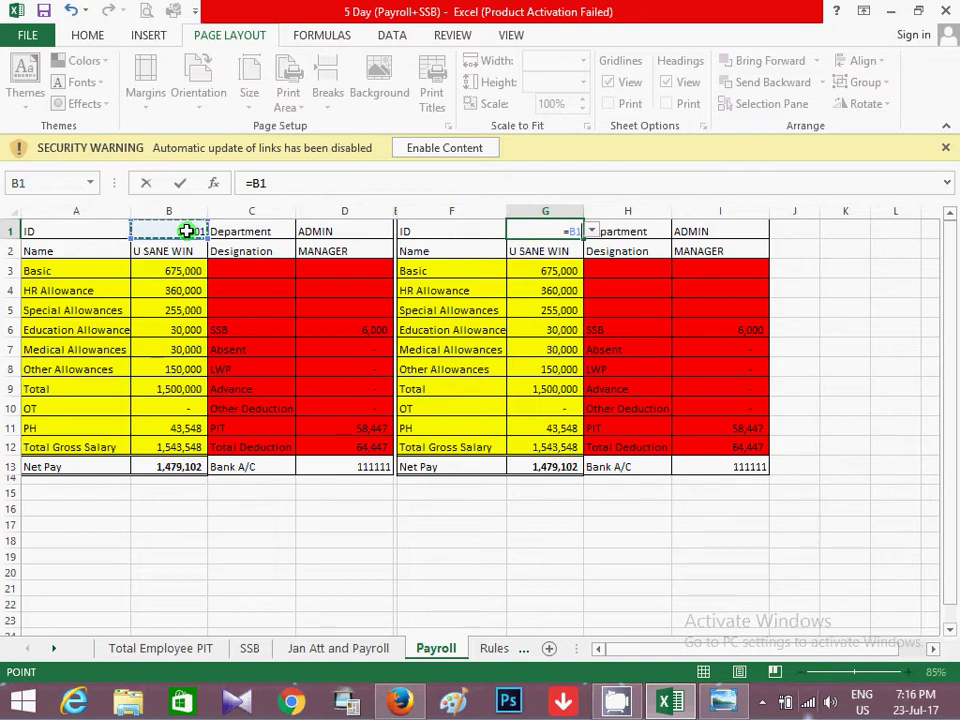
pyautogui.write('+')
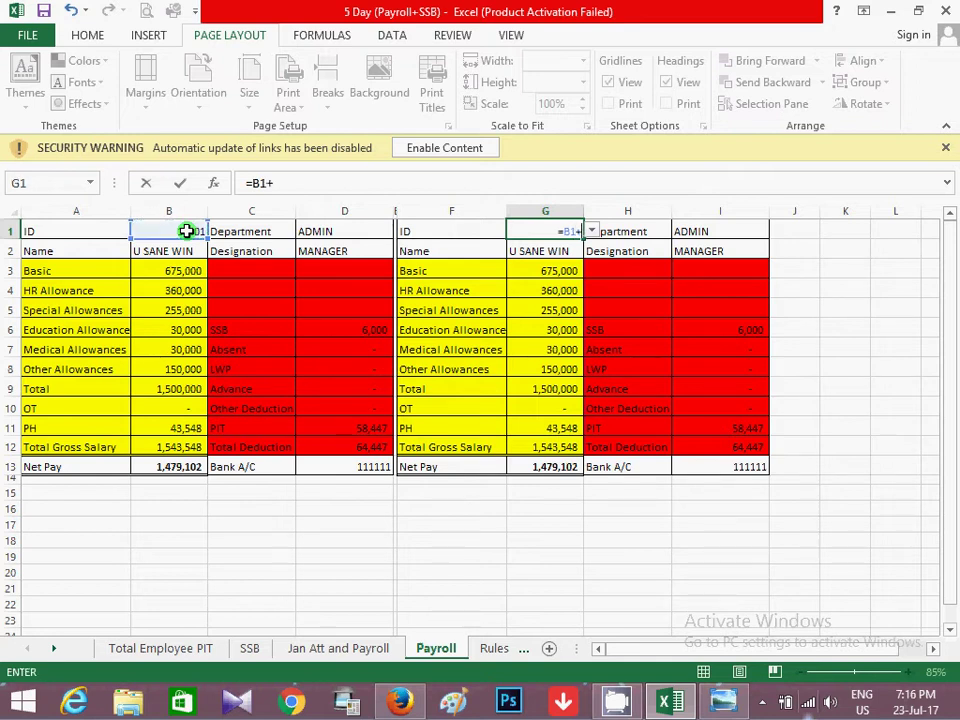
pyautogui.write('1')
pyautogui.press('Return')
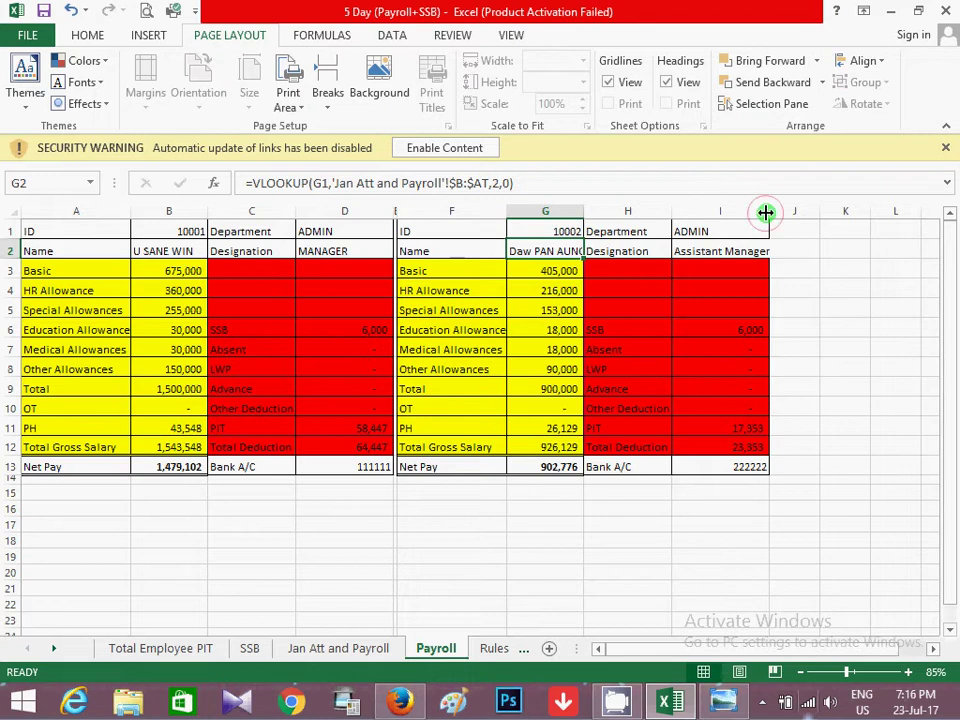
# Widen columns I and G so the name fits, and check the lookup in G6
pyautogui.moveTo(768, 211); pyautogui.dragTo(771, 211)
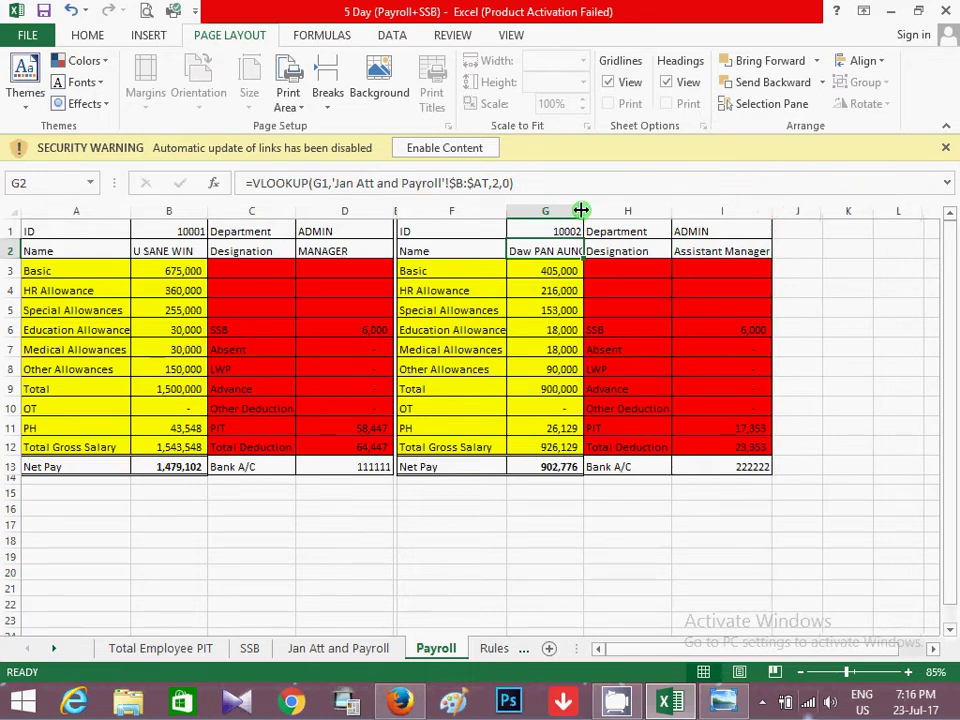
pyautogui.moveTo(584, 211); pyautogui.dragTo(591, 211)
pyautogui.click(586, 329)
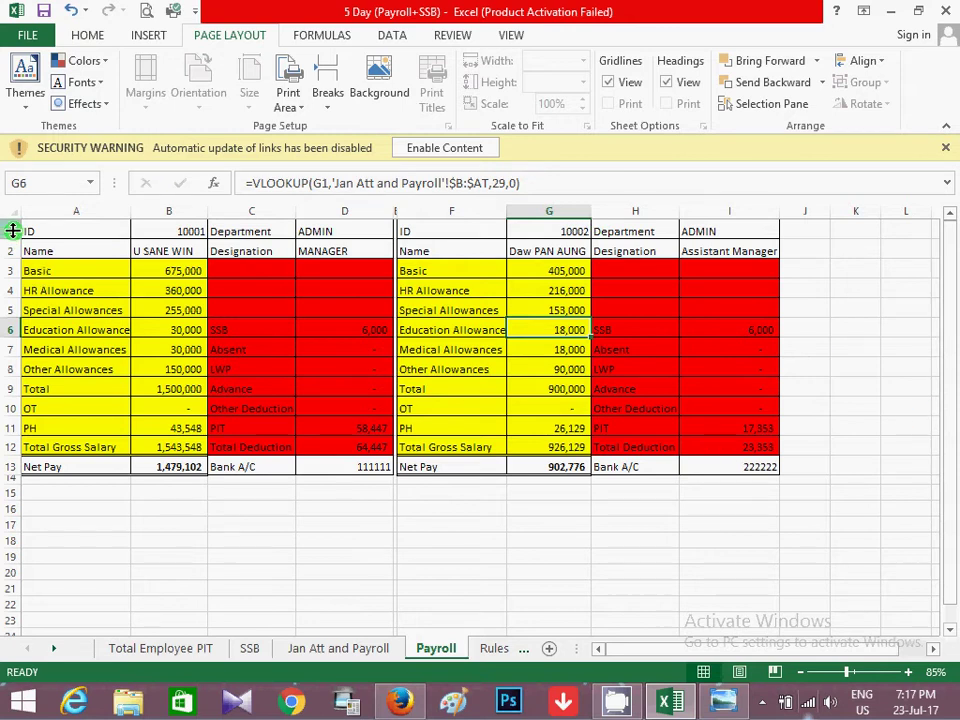
# Copy rows 1–13 holding both payslips and paste them at row 15
pyautogui.moveTo(12, 231); pyautogui.dragTo(12, 466)
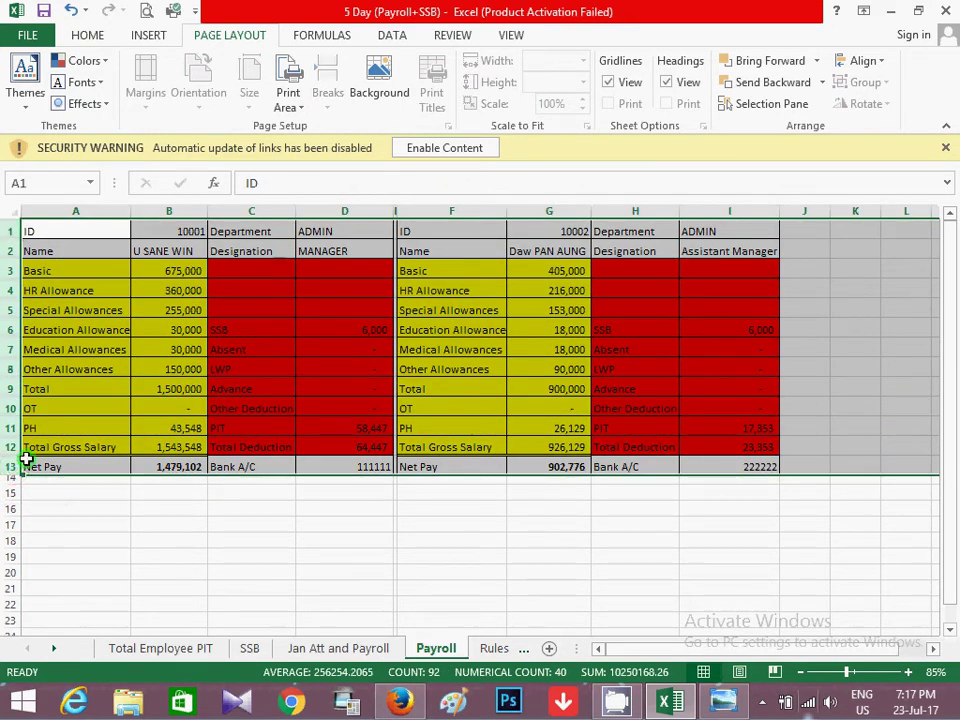
pyautogui.hotkey('ctrl', 'c')
pyautogui.click(10, 491)
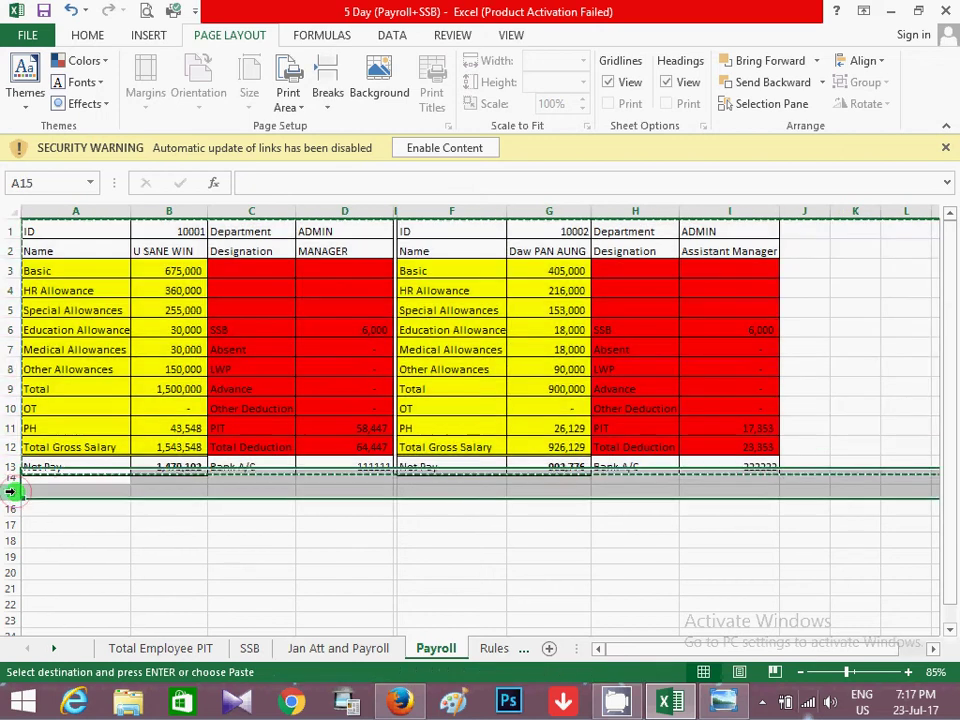
pyautogui.hotkey('ctrl', 'v')
pyautogui.scroll(-3, 171, 480)
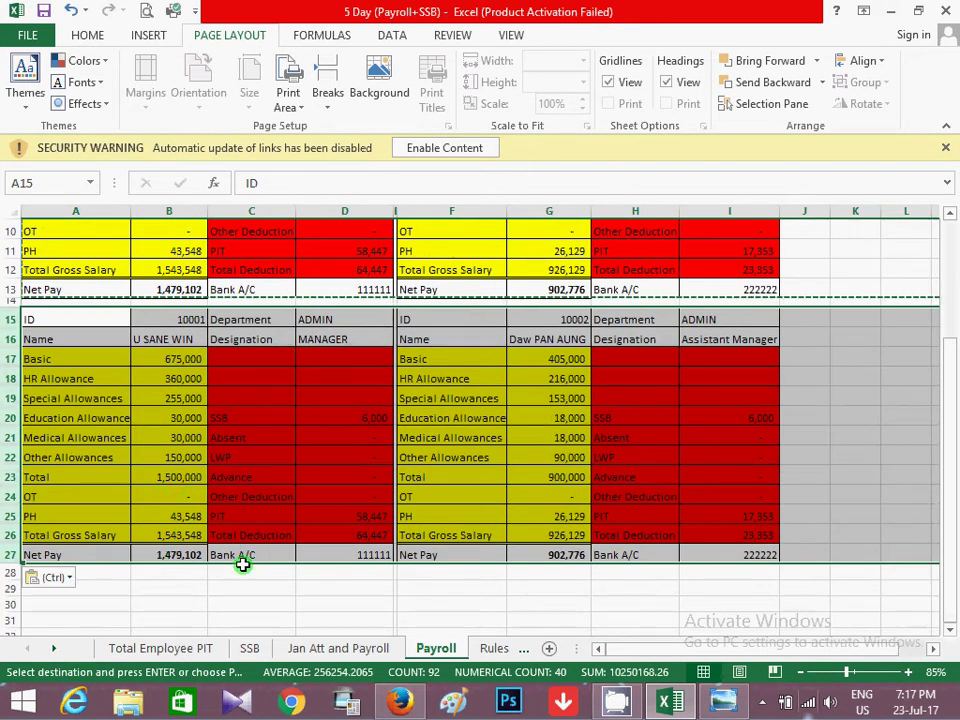
pyautogui.scroll(3, 266, 437)
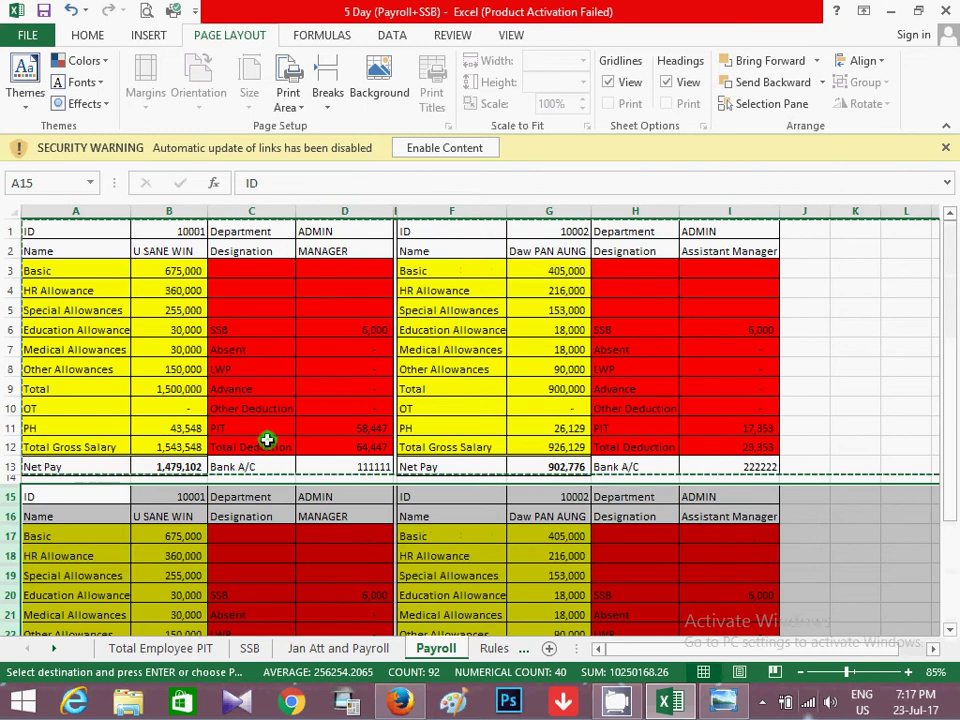
# Chain the new IDs: B15 =G1+1 giving 10003, G15 =B15+1 giving 10004
pyautogui.click(578, 233)
pyautogui.click(179, 490)
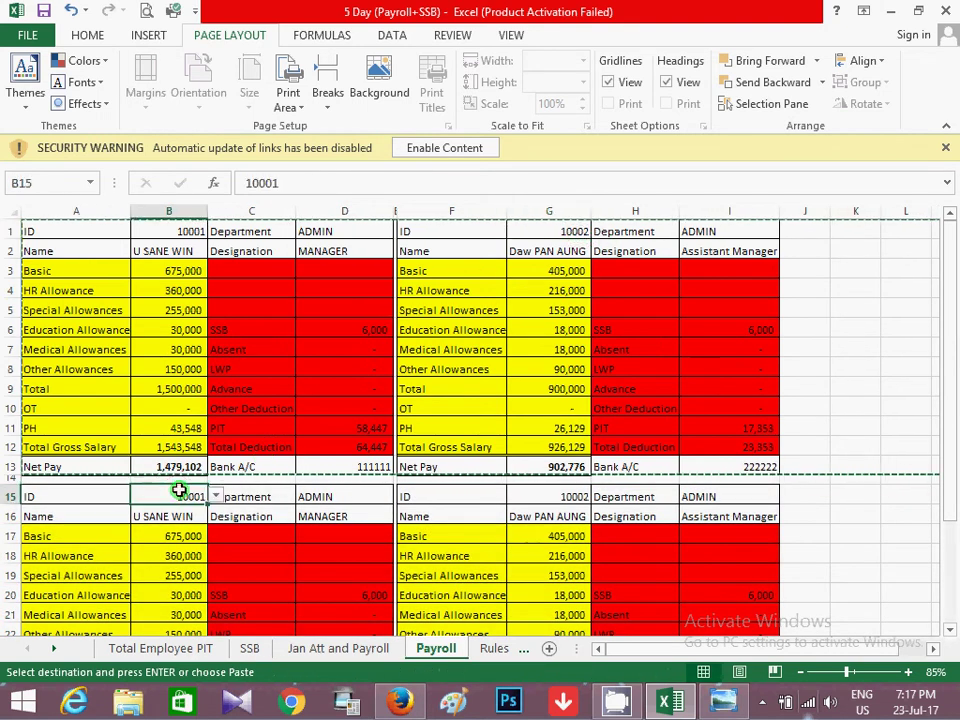
pyautogui.press('Escape')
pyautogui.write('=')
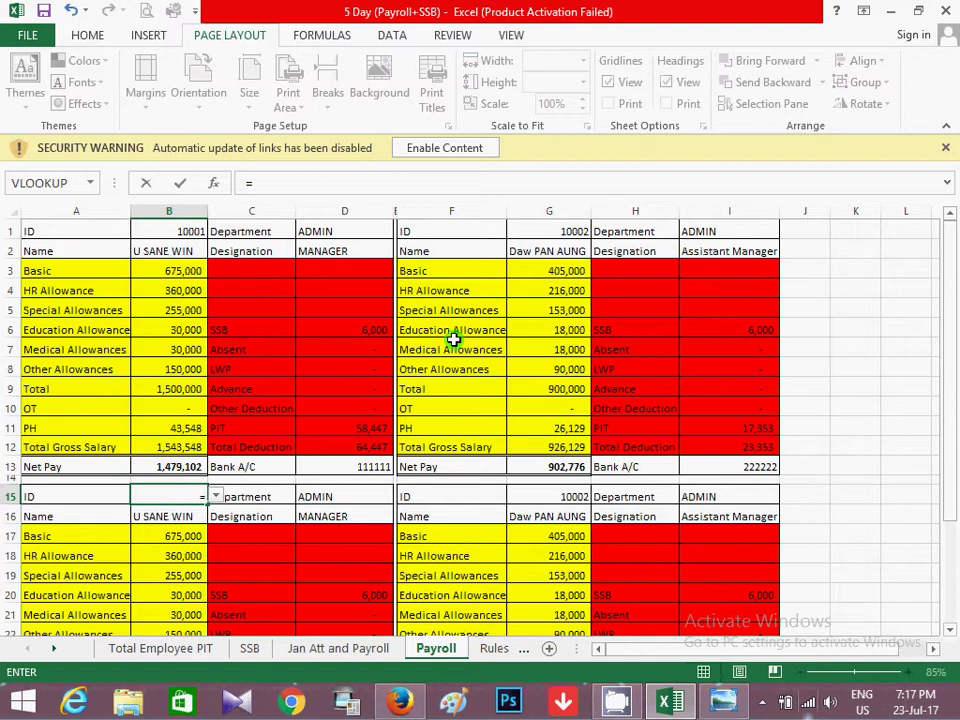
pyautogui.click(585, 231)
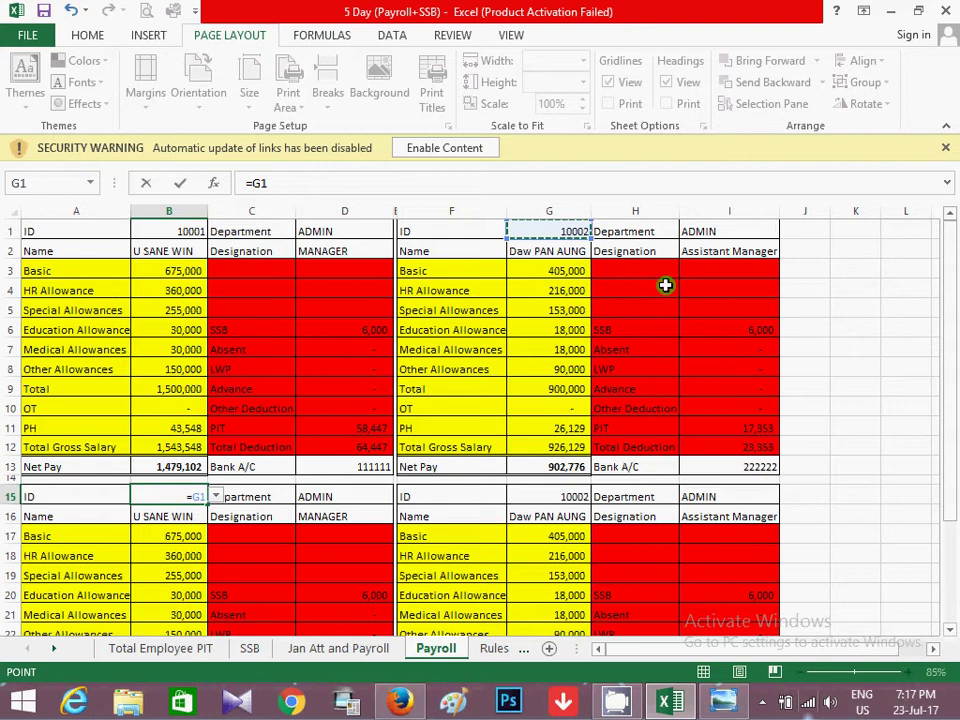
pyautogui.write('+1')
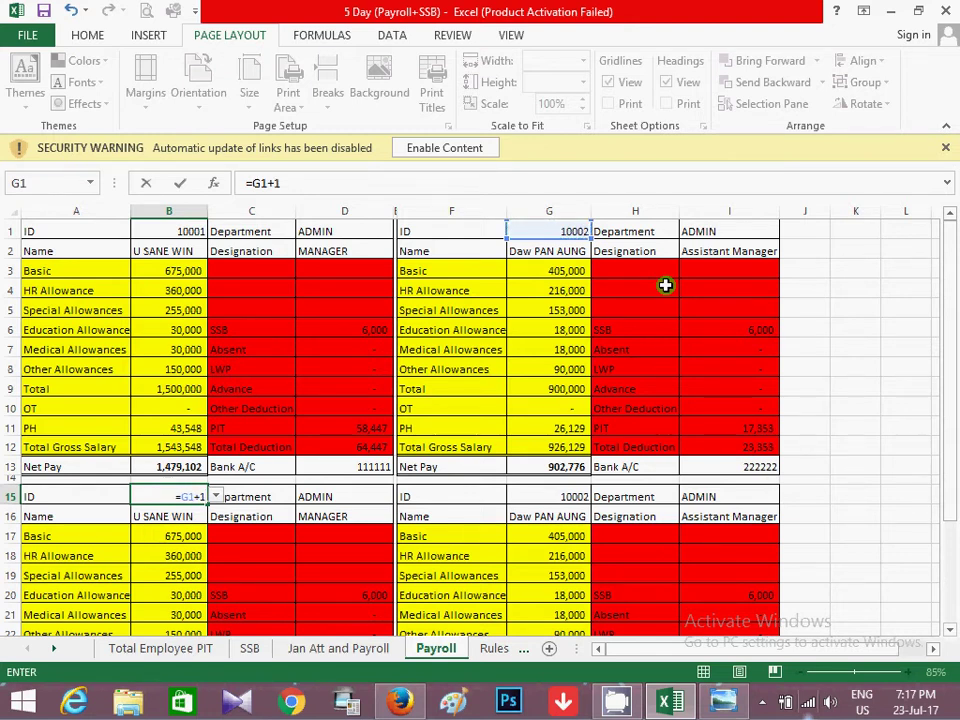
pyautogui.press('Return')
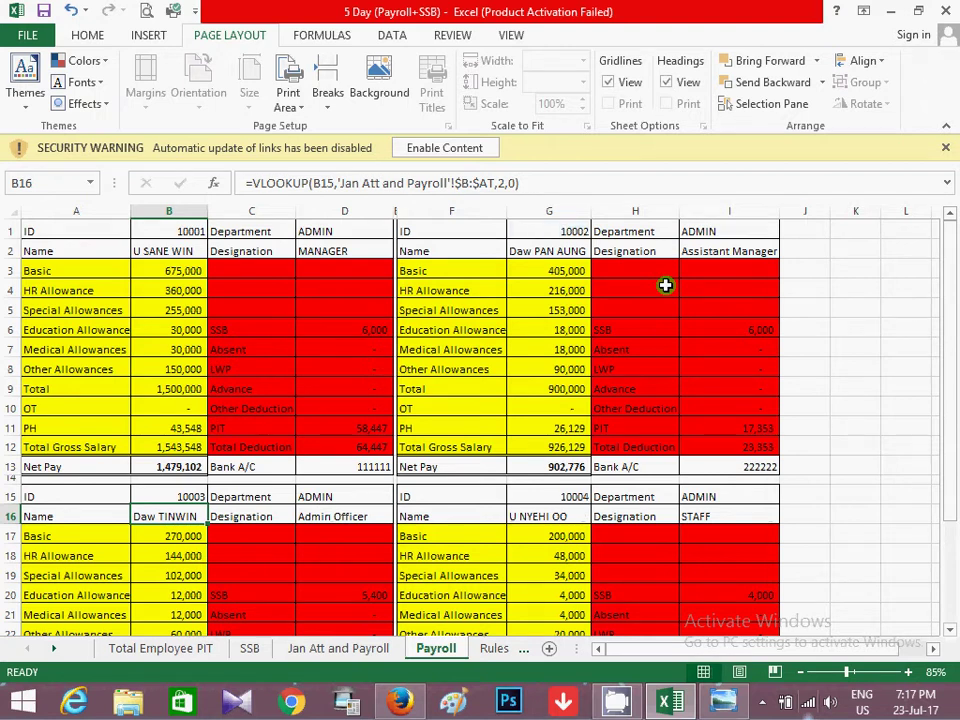
pyautogui.click(568, 496)
pyautogui.write('=B15+1')
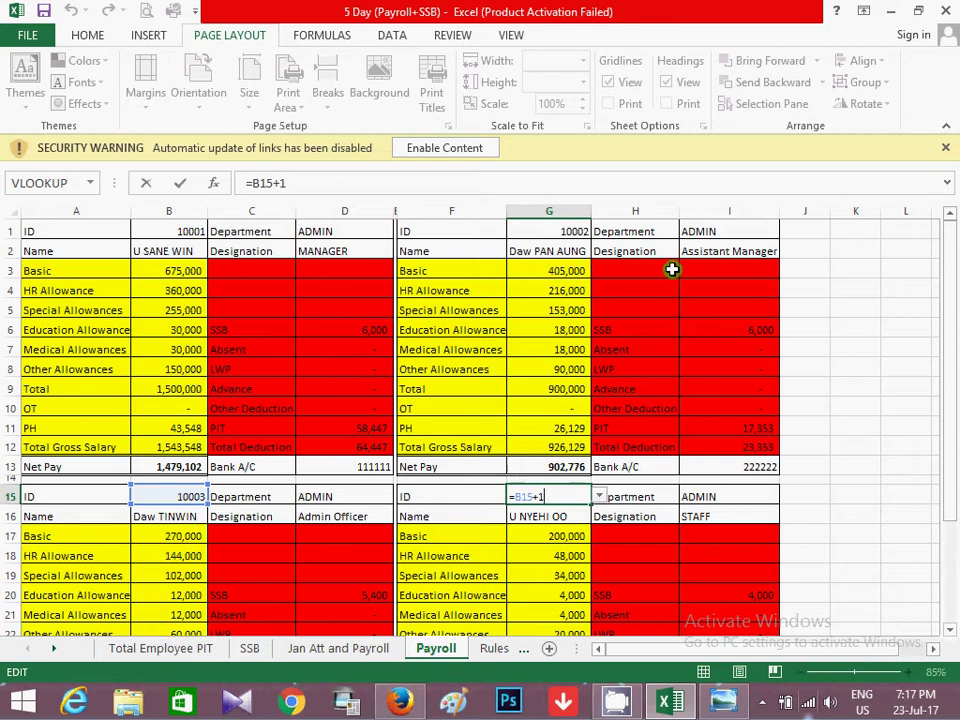
pyautogui.press('Return')
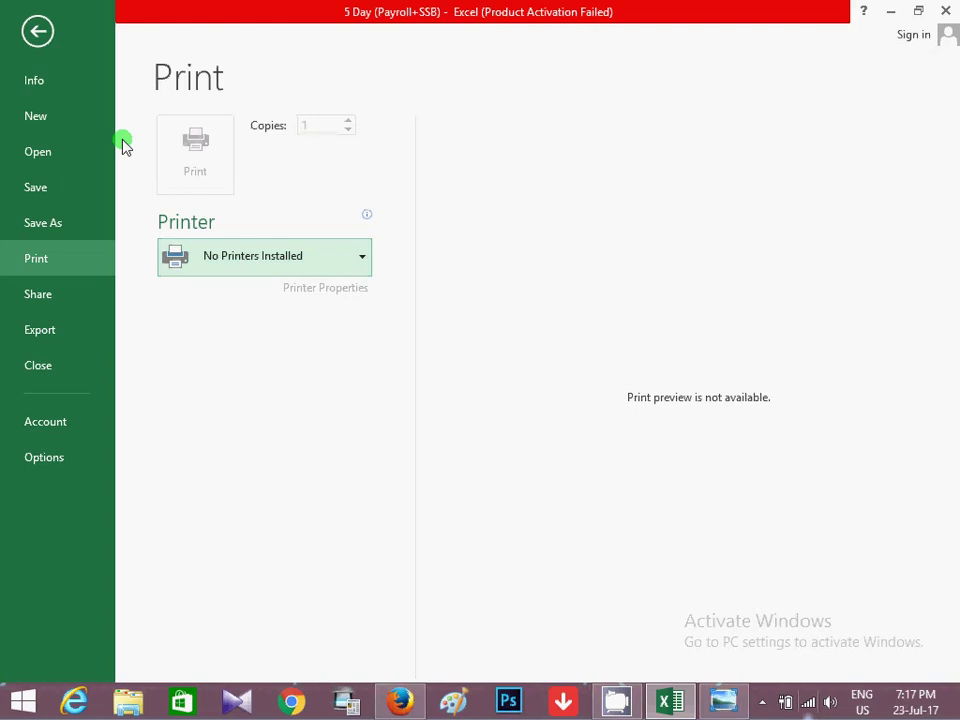
pyautogui.click(40, 32)
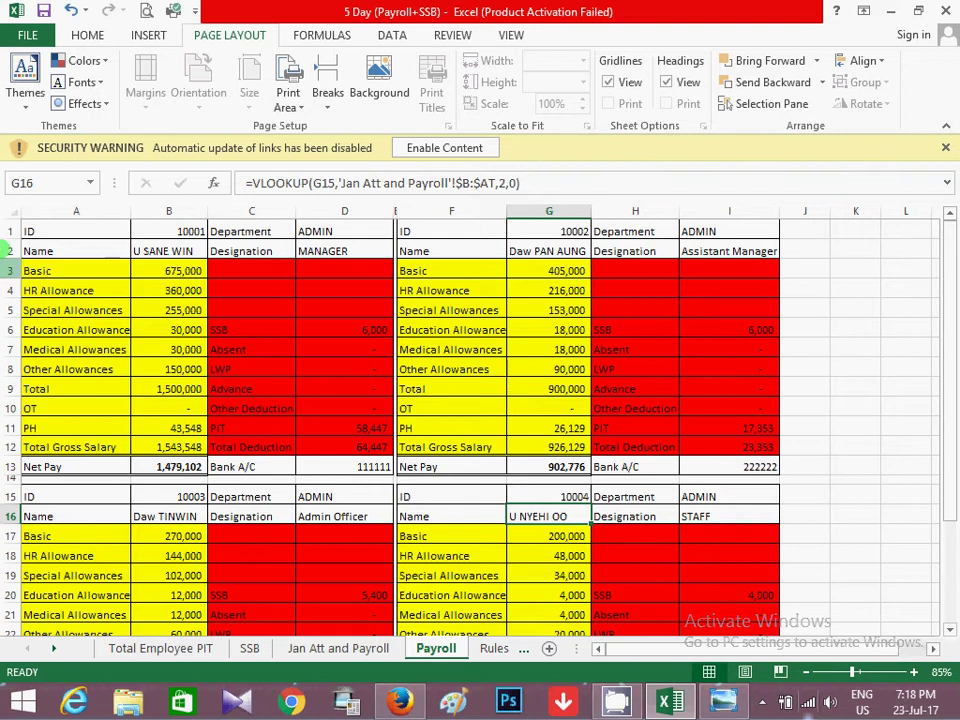
# Copy both payslip rows A1:I27 and paste them starting at row 28
pyautogui.moveTo(12, 231); pyautogui.dragTo(18, 617)
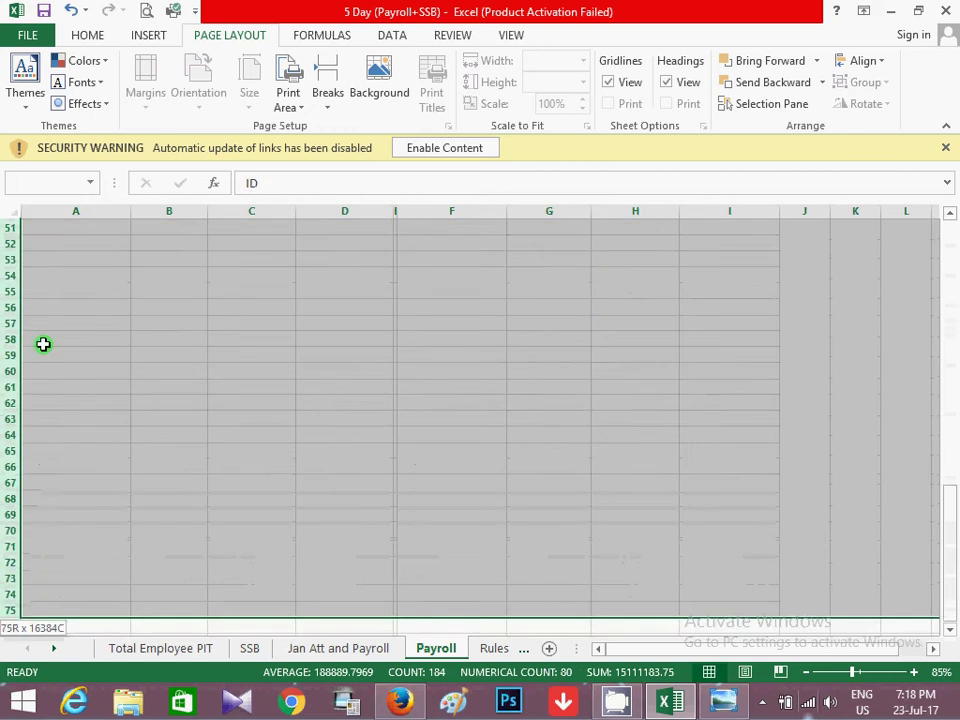
pyautogui.moveTo(18, 617); pyautogui.dragTo(12, 337)
pyautogui.click(12, 337)
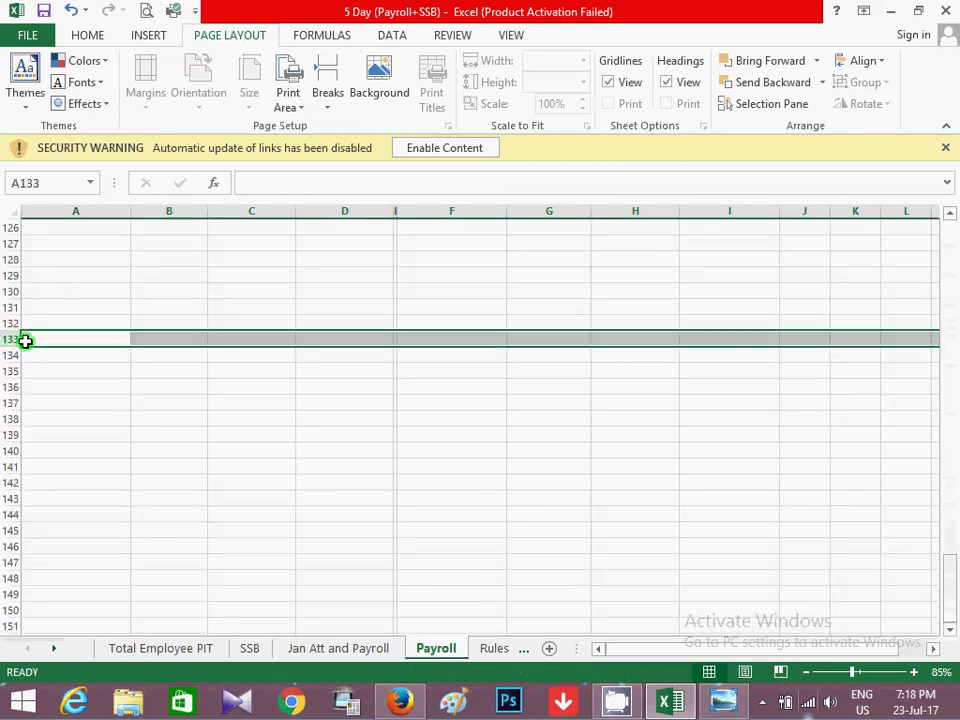
pyautogui.hotkey('ctrl', 'Up')
pyautogui.press('Up')
pyautogui.press('Down')
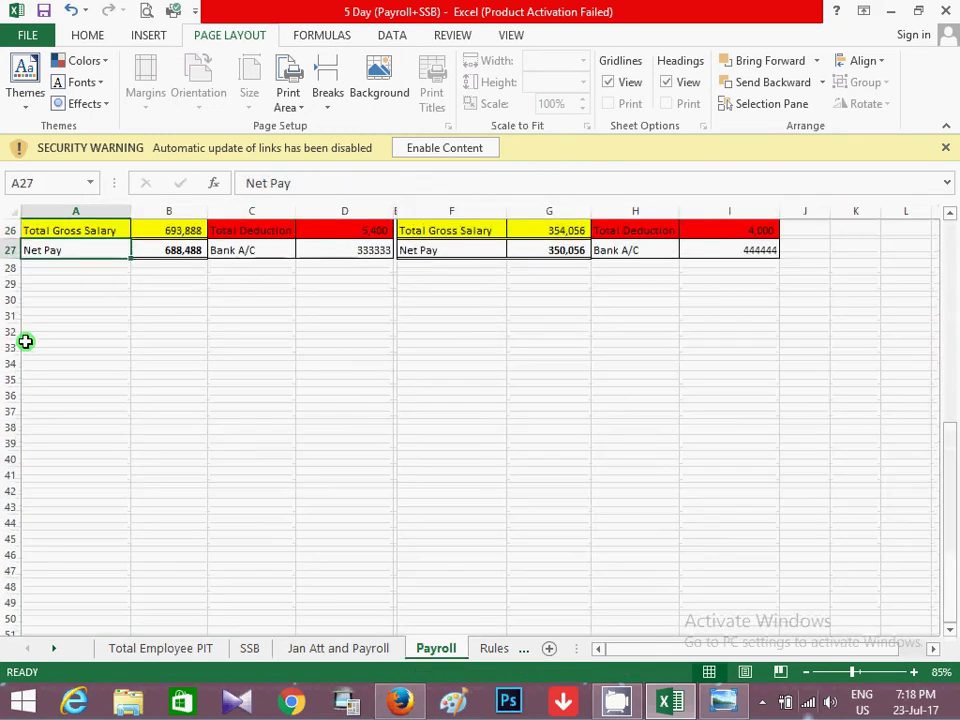
pyautogui.hotkey('shift', 'Up')
pyautogui.hotkey('shift', 'Up')
pyautogui.hotkey('shift', 'Up')
pyautogui.hotkey('shift', 'Up')
pyautogui.hotkey('shift', 'Up')
pyautogui.hotkey('shift', 'Up')
pyautogui.hotkey('shift', 'Right')
pyautogui.hotkey('shift', 'Right')
pyautogui.hotkey('shift', 'Right')
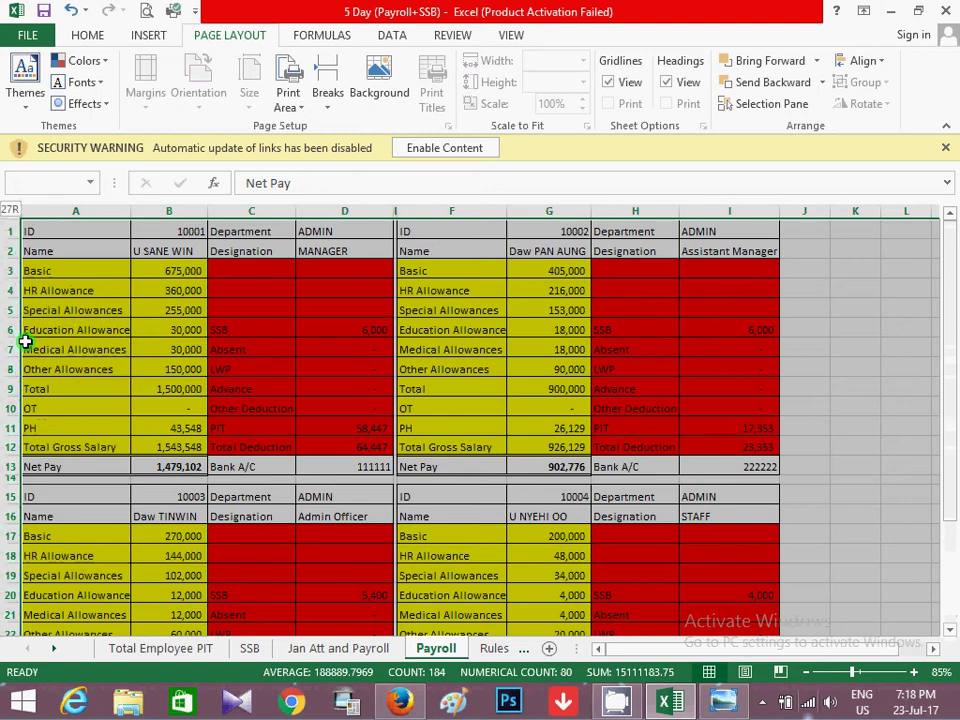
pyautogui.scroll(-5, 375, 550)
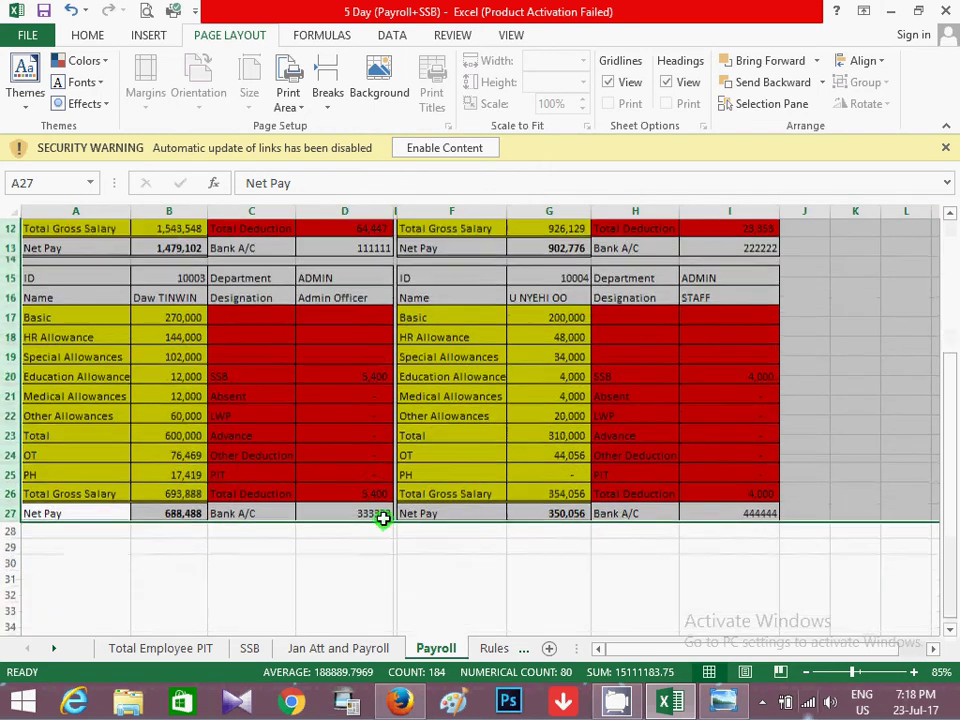
pyautogui.hotkey('ctrl', 'c')
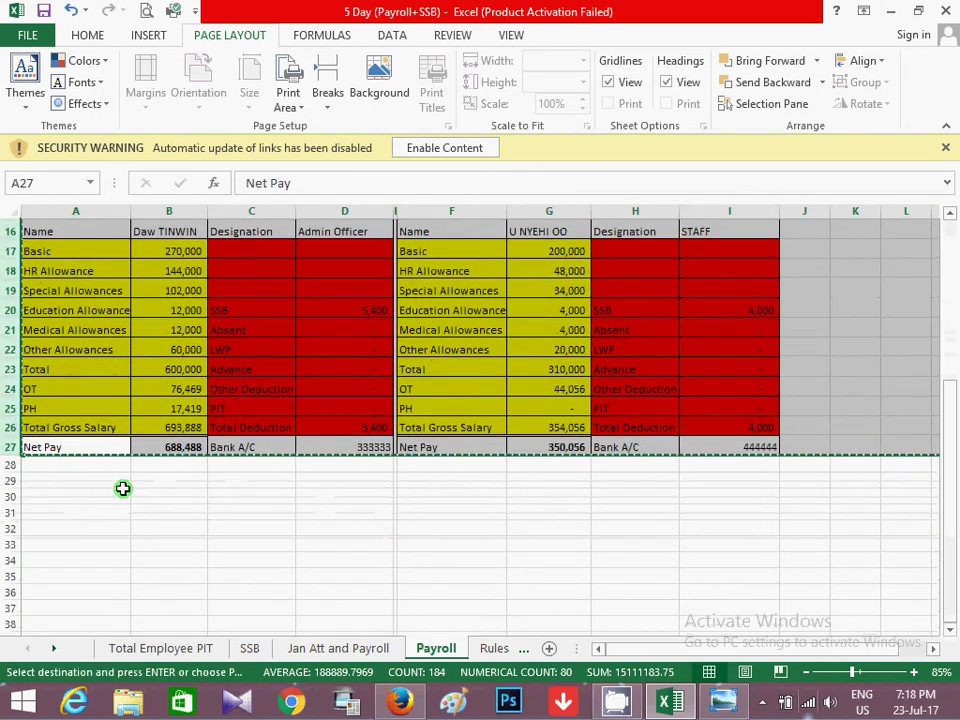
pyautogui.click(12, 465)
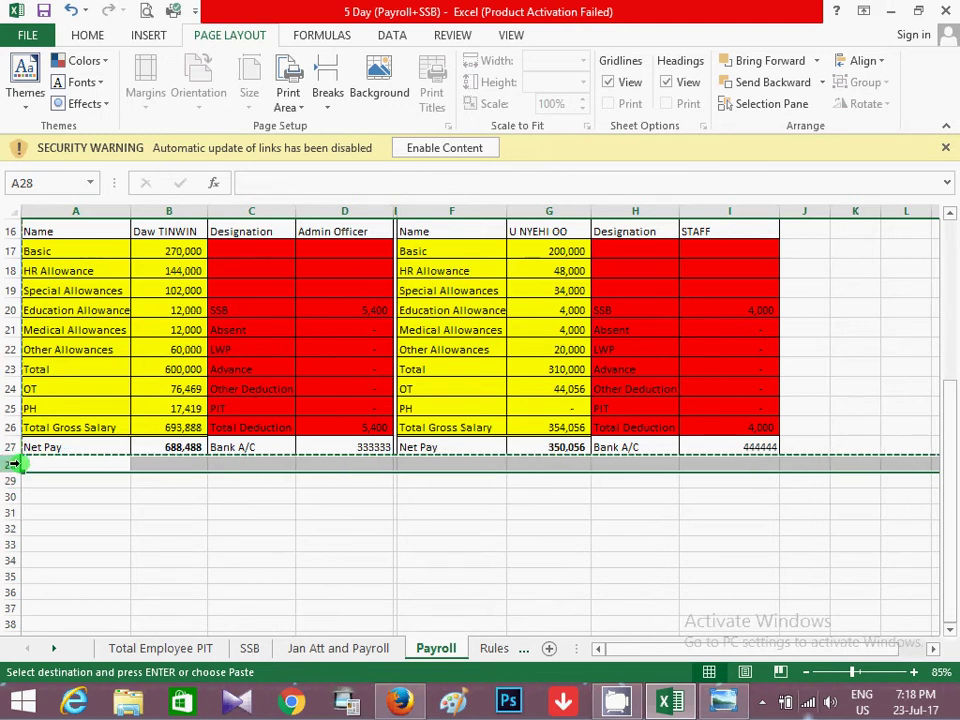
pyautogui.hotkey('ctrl', 'v')
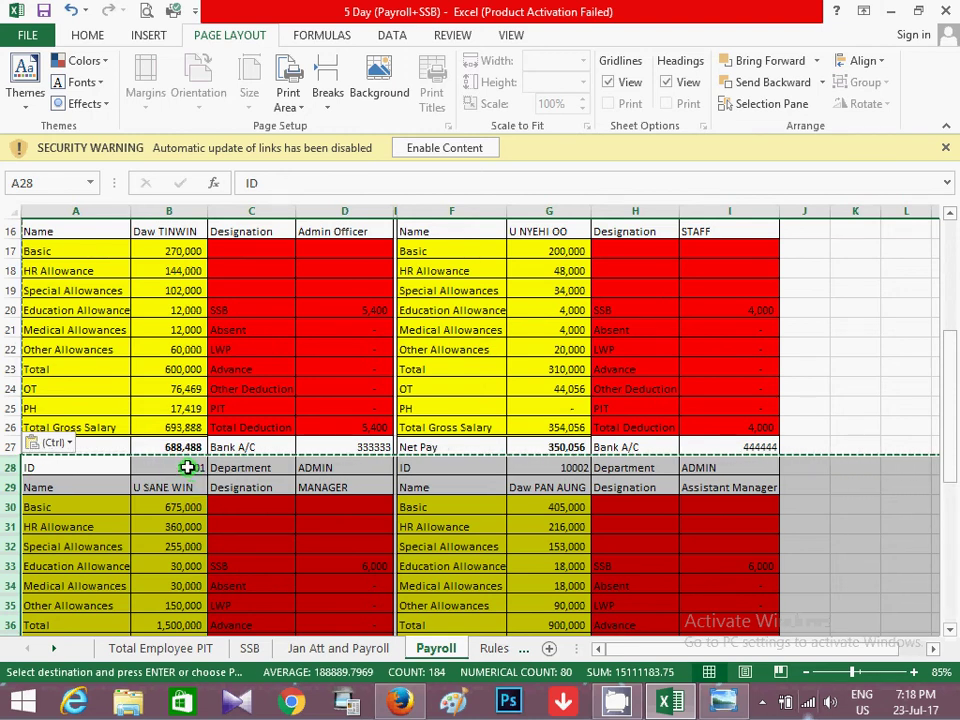
# Link B28's ID to G15 plus one, so the new blocks continue from 10005
pyautogui.scroll(1, 188, 467)
pyautogui.click(187, 517)
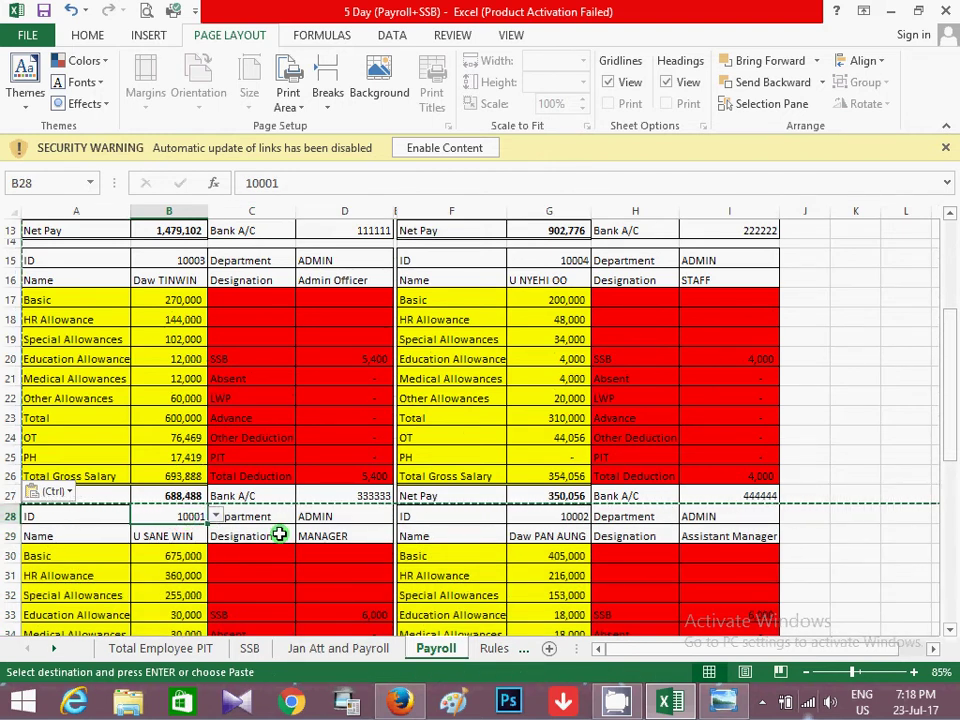
pyautogui.write('=')
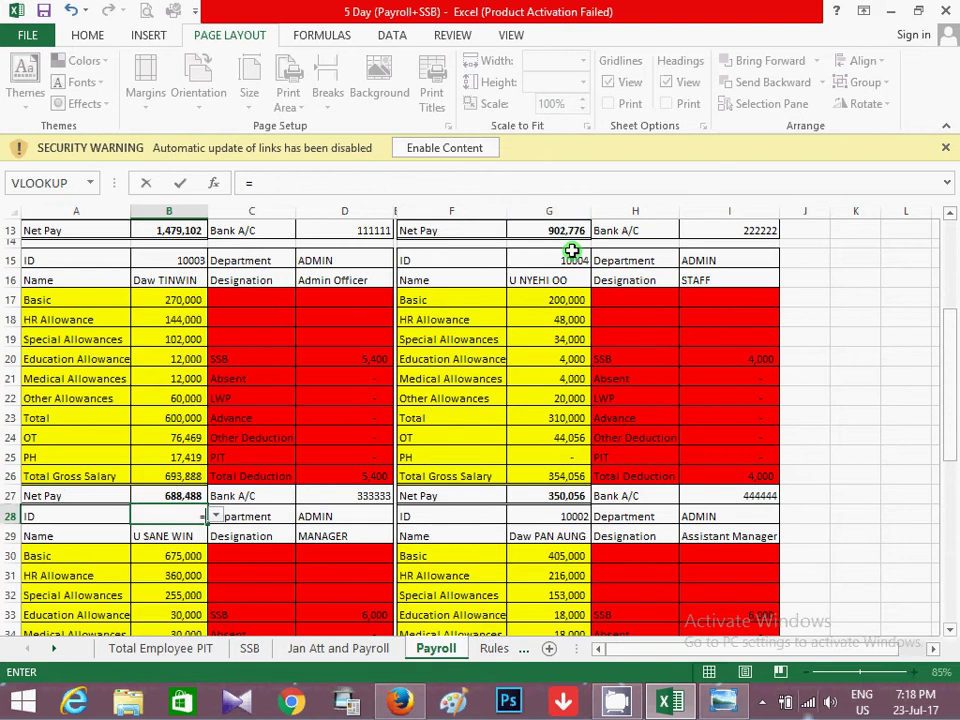
pyautogui.click(572, 259)
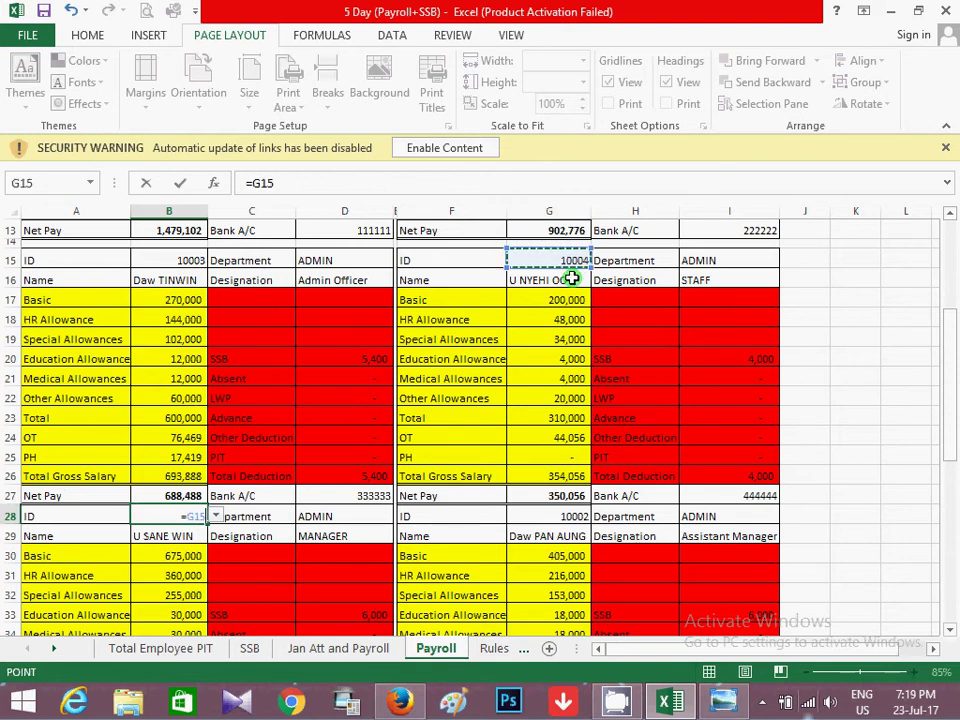
pyautogui.write('+1')
pyautogui.press('Return')
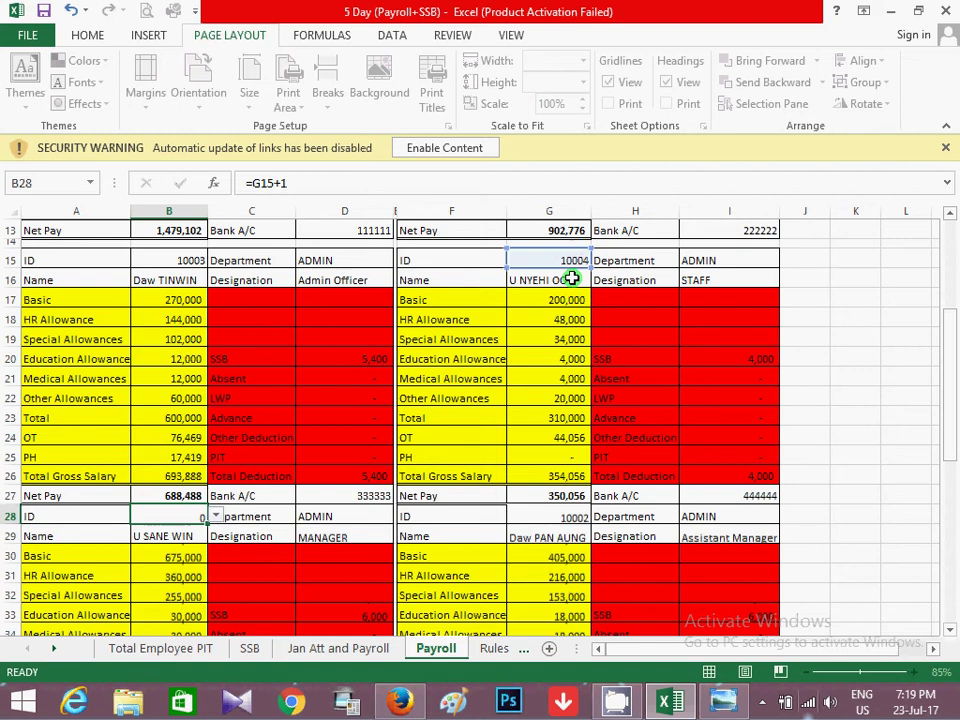
pyautogui.scroll(-4, 473, 533)
pyautogui.scroll(-3, 473, 533)
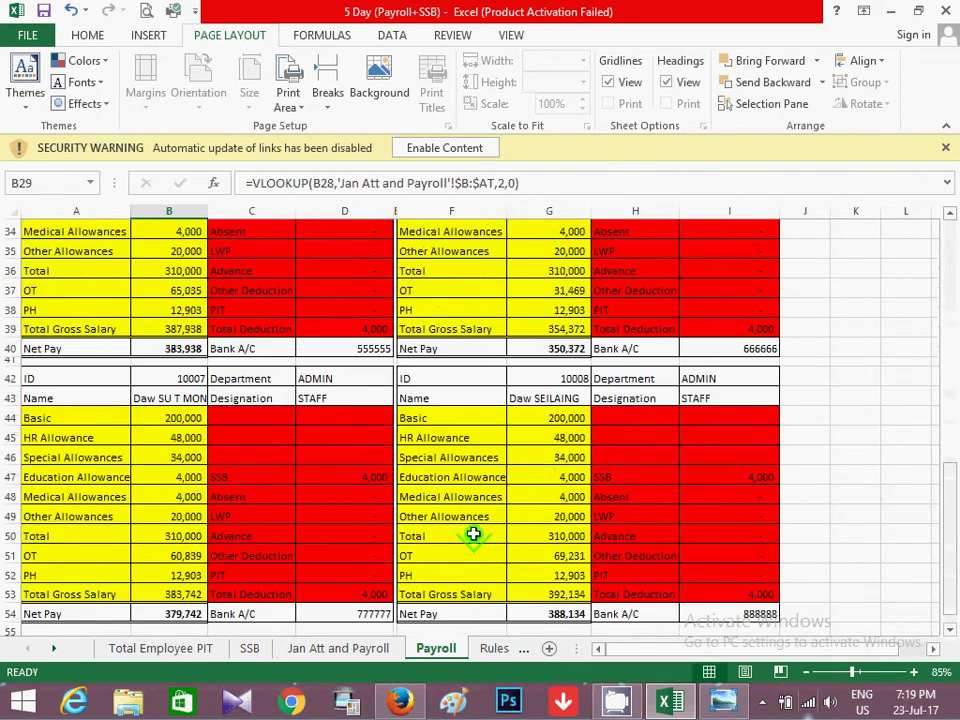
pyautogui.scroll(-2, 476, 534)
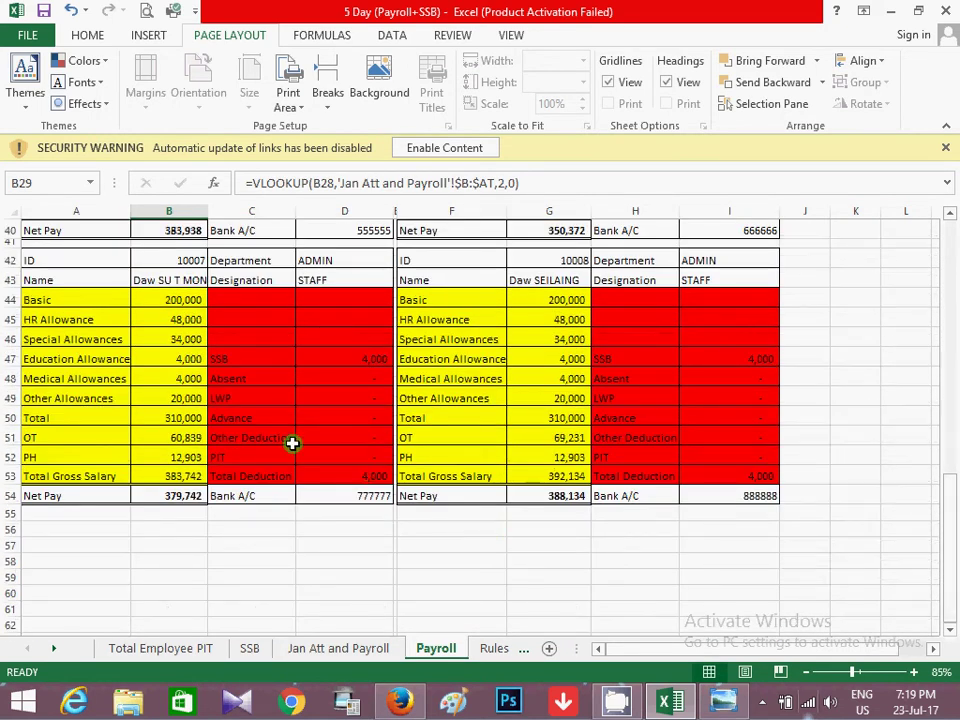
pyautogui.keyDown('ctrl'); pyautogui.scroll(-4, 285, 443); pyautogui.keyUp('ctrl')
pyautogui.keyDown('ctrl'); pyautogui.scroll(-1, 280, 443); pyautogui.keyUp('ctrl')
pyautogui.keyDown('ctrl'); pyautogui.scroll(1, 133, 386); pyautogui.keyUp('ctrl')
pyautogui.keyDown('ctrl'); pyautogui.scroll(1, 133, 386); pyautogui.keyUp('ctrl')
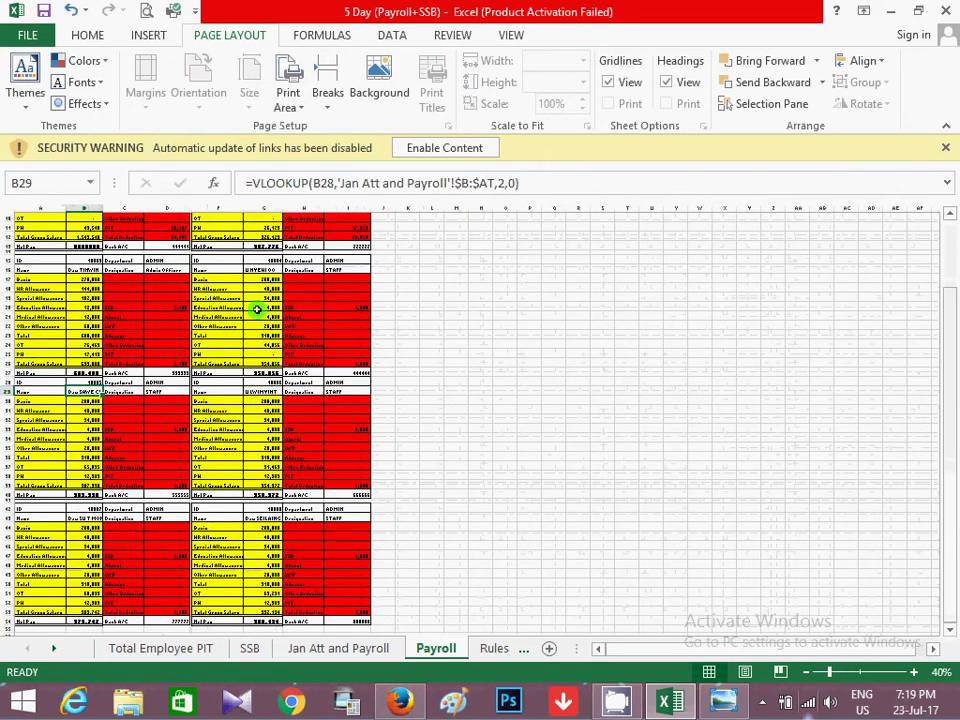
pyautogui.scroll(1, 113, 262)
pyautogui.keyDown('ctrl'); pyautogui.scroll(2, 108, 250); pyautogui.keyUp('ctrl')
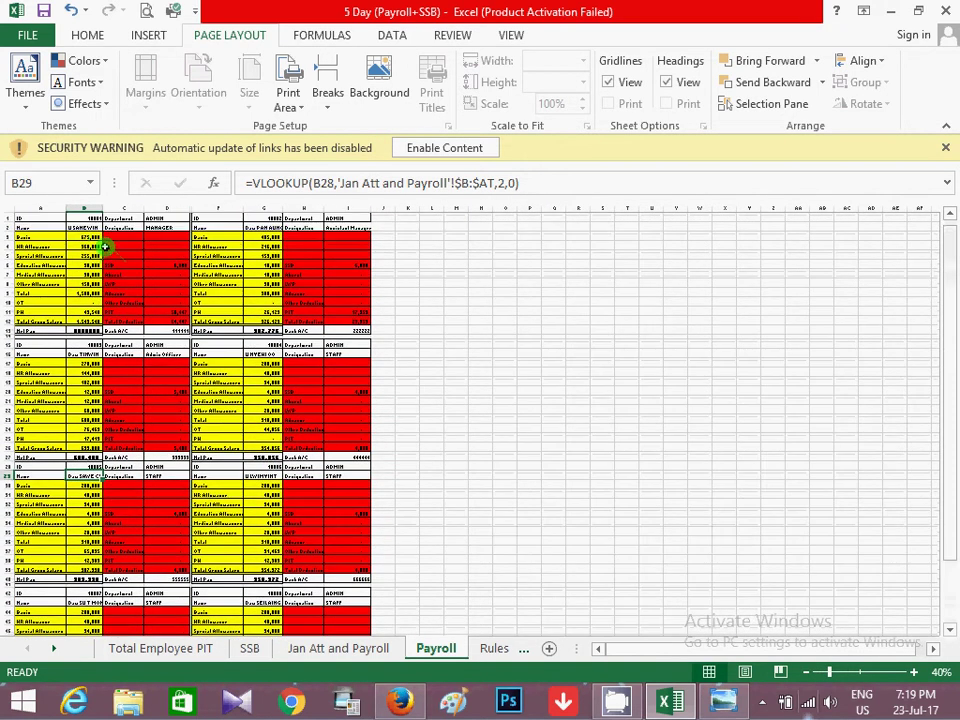
pyautogui.keyDown('ctrl'); pyautogui.scroll(-2, 122, 296); pyautogui.keyUp('ctrl')
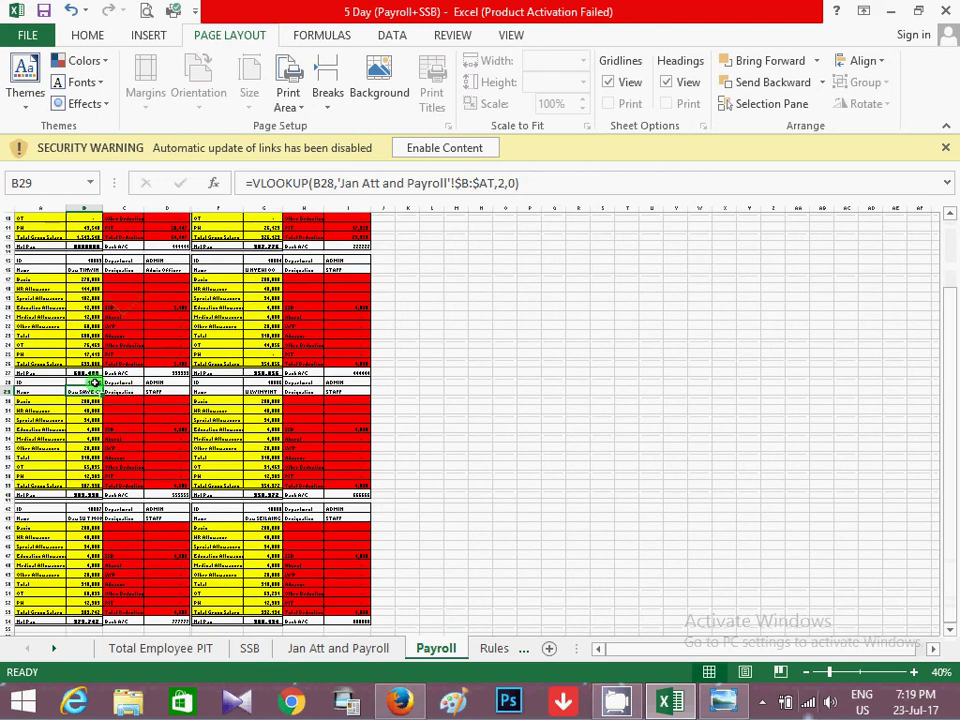
pyautogui.keyDown('ctrl'); pyautogui.scroll(3, 196, 349); pyautogui.keyUp('ctrl')
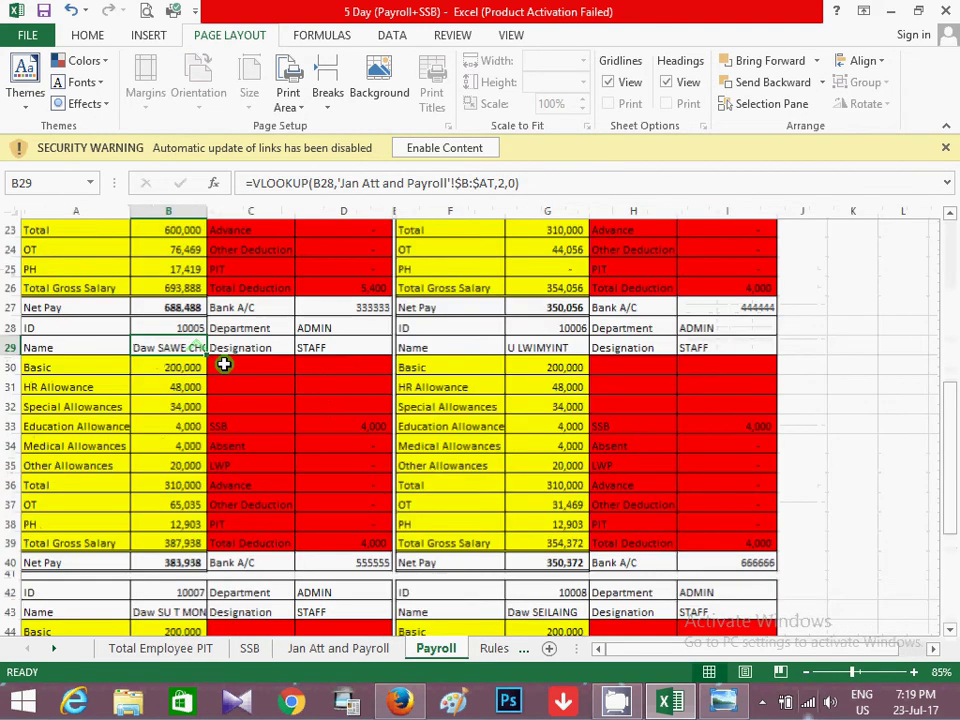
pyautogui.scroll(1, 240, 411)
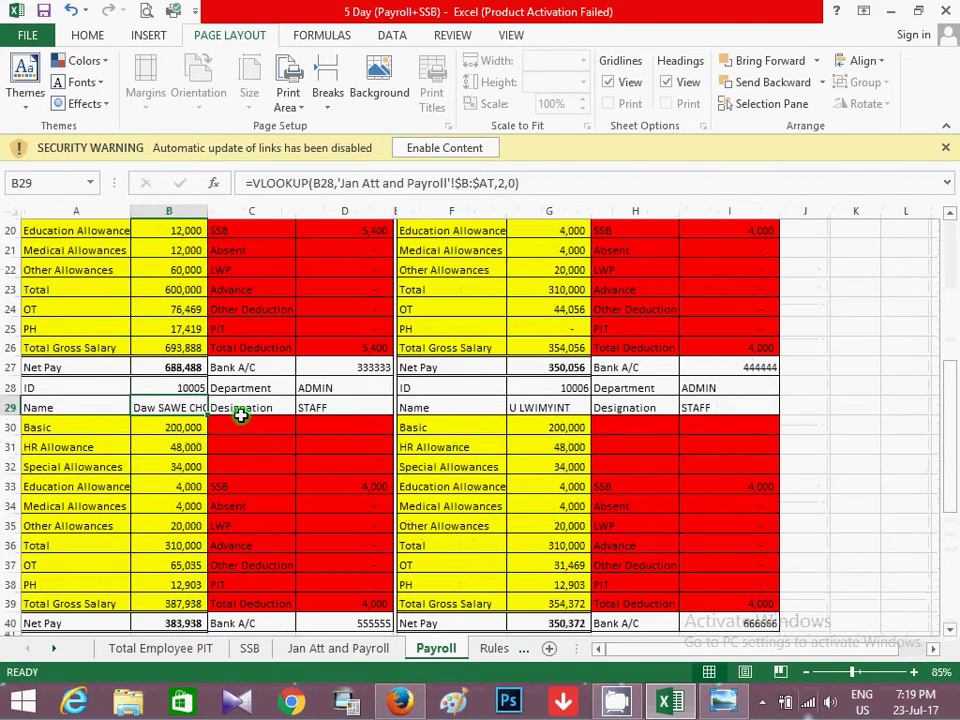
pyautogui.scroll(1, 350, 408)
pyautogui.scroll(-2, 250, 448)
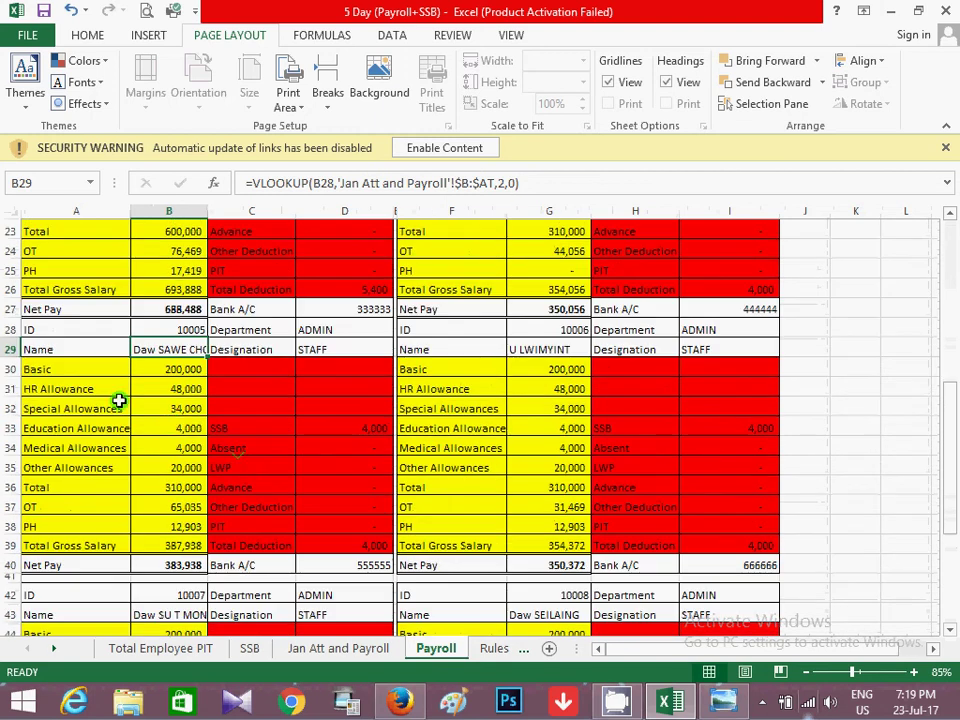
pyautogui.moveTo(17, 336)
pyautogui.mouseDown()
pyautogui.moveTo(12, 477)
pyautogui.moveTo(46, 615)
pyautogui.mouseUp()
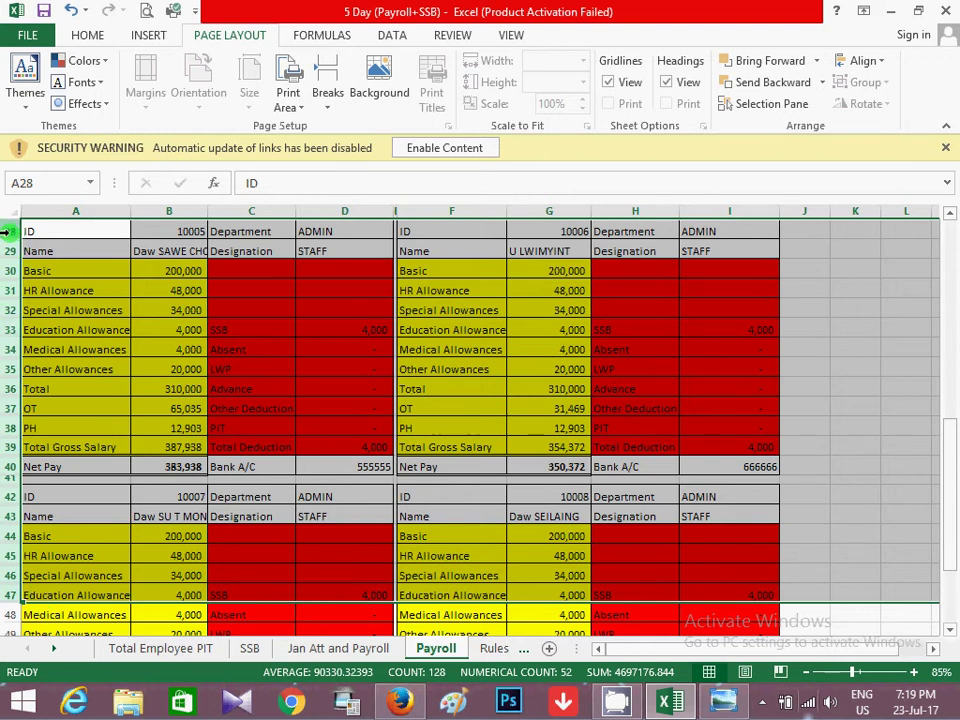
# Copy payslip rows 28–54 and paste them starting at row 55
pyautogui.moveTo(7, 231)
pyautogui.mouseDown()
pyautogui.moveTo(69, 563)
pyautogui.moveTo(10, 600)
pyautogui.mouseUp()
pyautogui.scroll(-2, 244, 521)
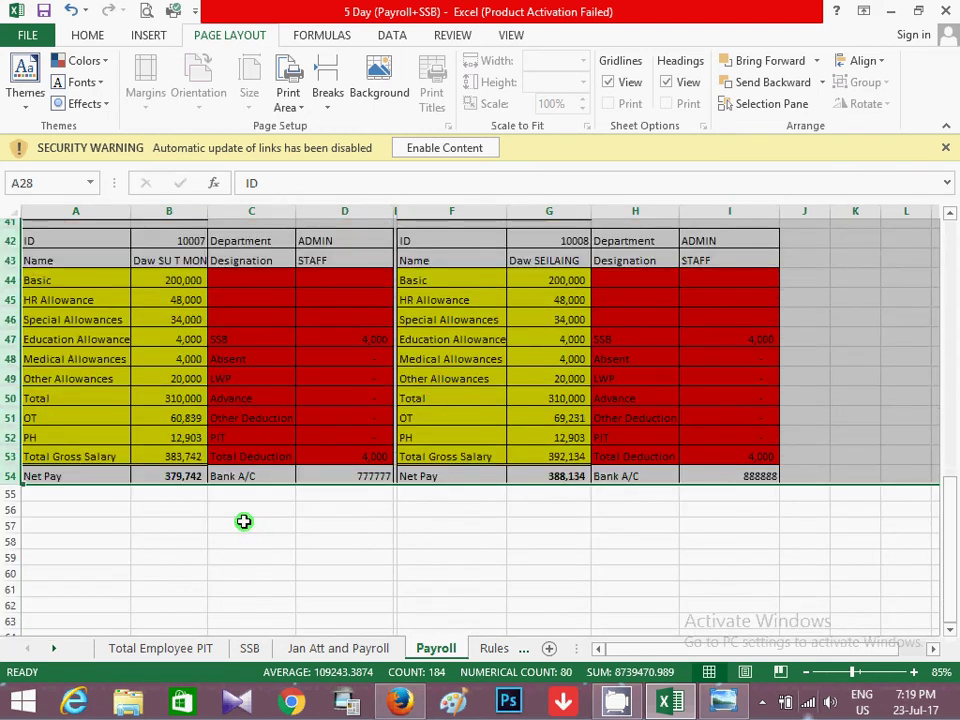
pyautogui.hotkey('ctrl', 'c')
pyautogui.click(10, 493)
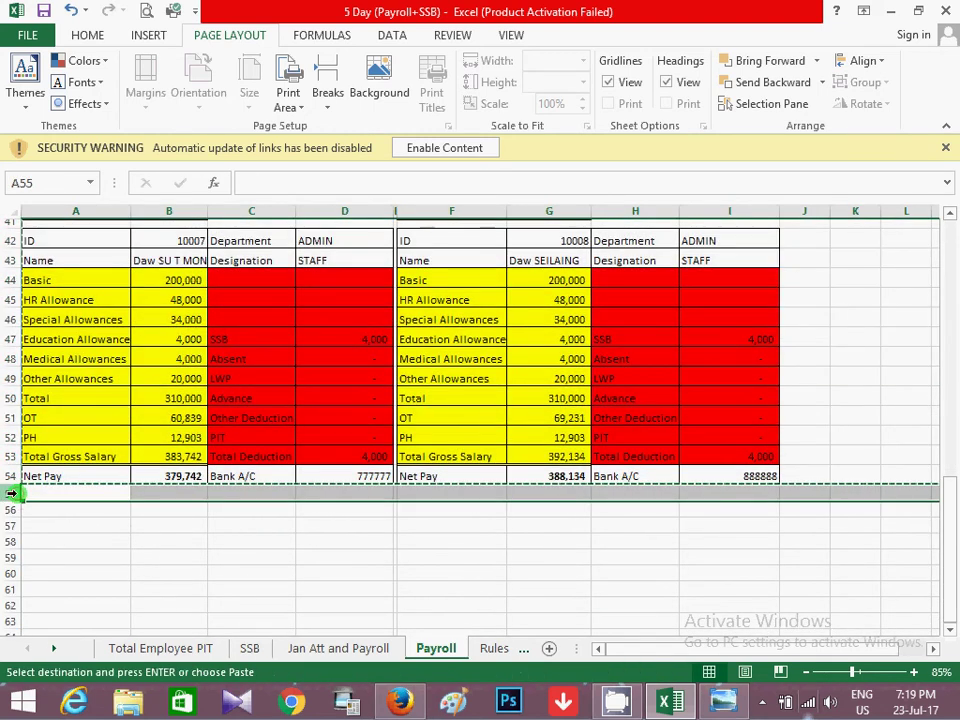
pyautogui.hotkey('ctrl', 'v')
# Paste another copy of the payslip blocks at row 82, reaching IDs 10013 and 10014
pyautogui.scroll(-3, 228, 515)
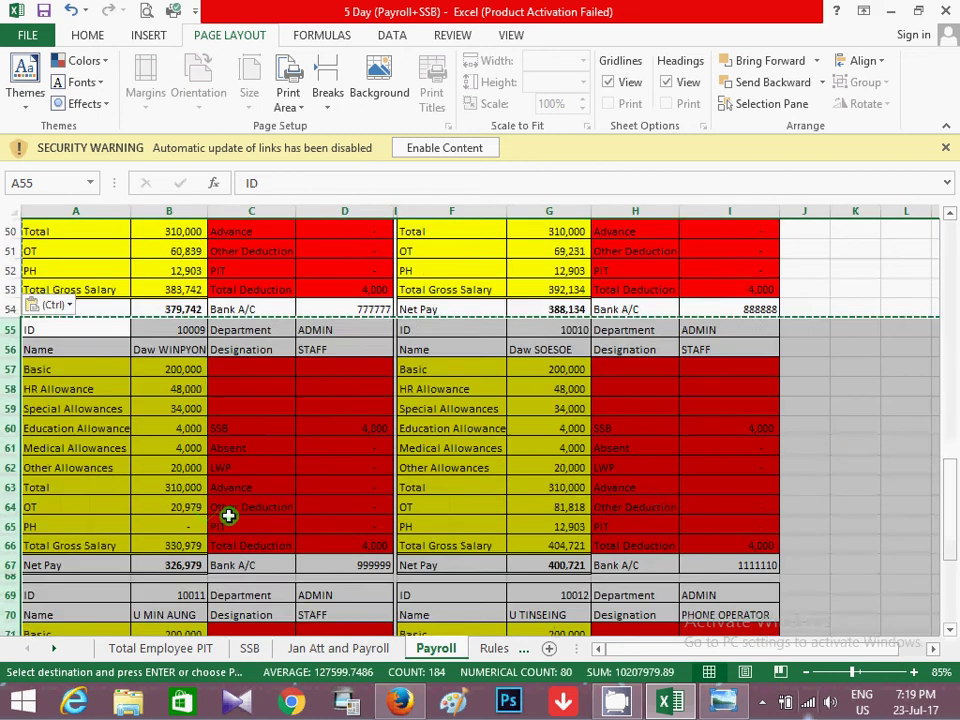
pyautogui.scroll(-1, 228, 515)
pyautogui.scroll(-3, 228, 515)
pyautogui.scroll(-2, 228, 515)
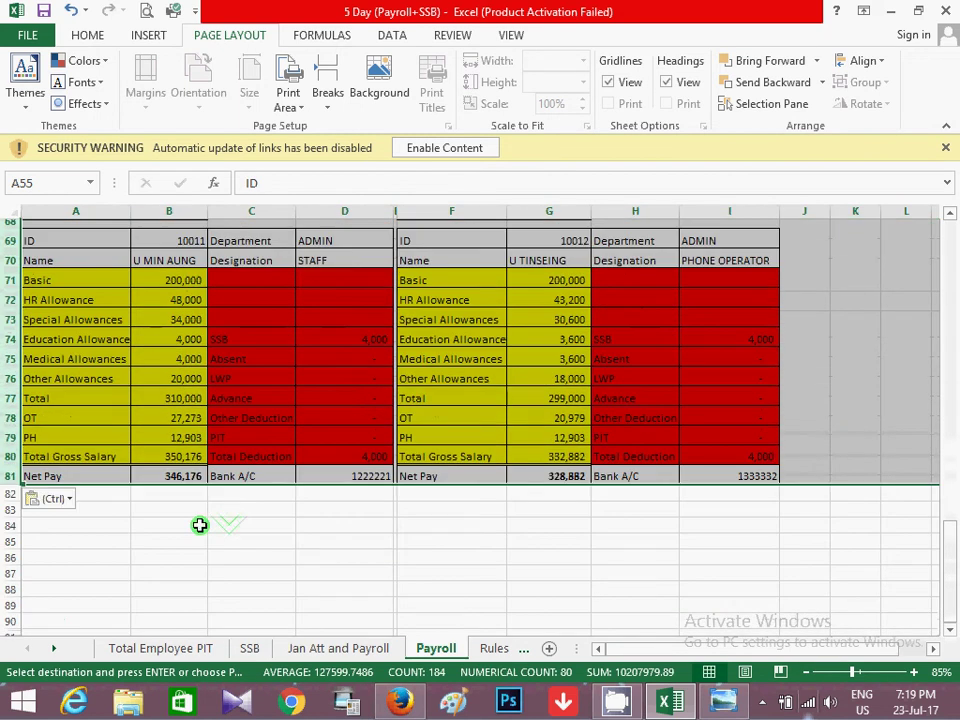
pyautogui.click(10, 495)
pyautogui.hotkey('ctrl', 'v')
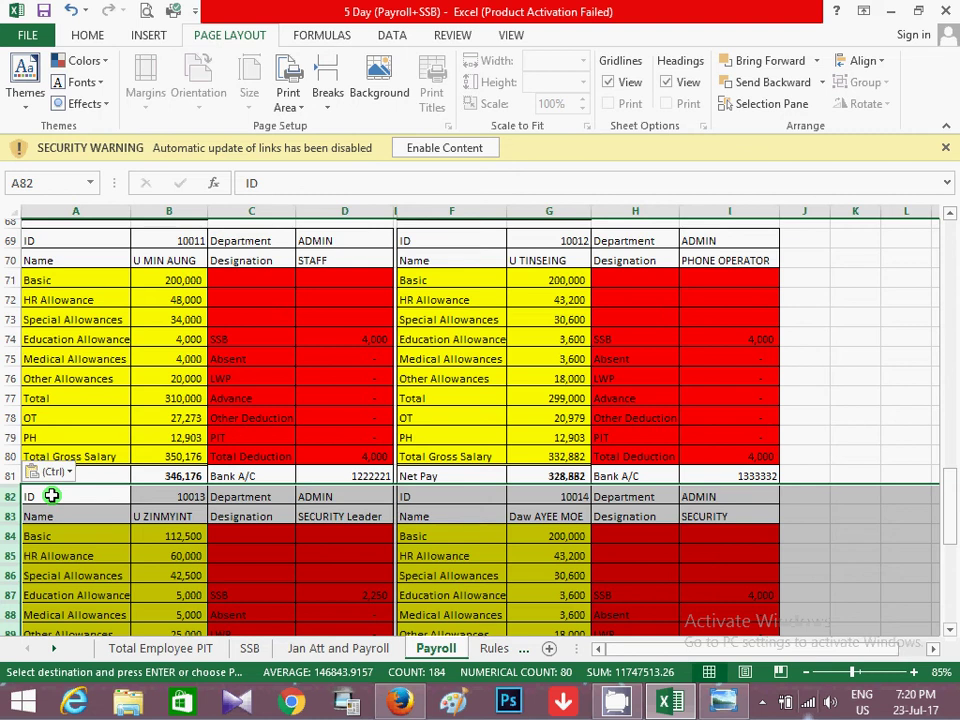
pyautogui.scroll(15, 47, 601)
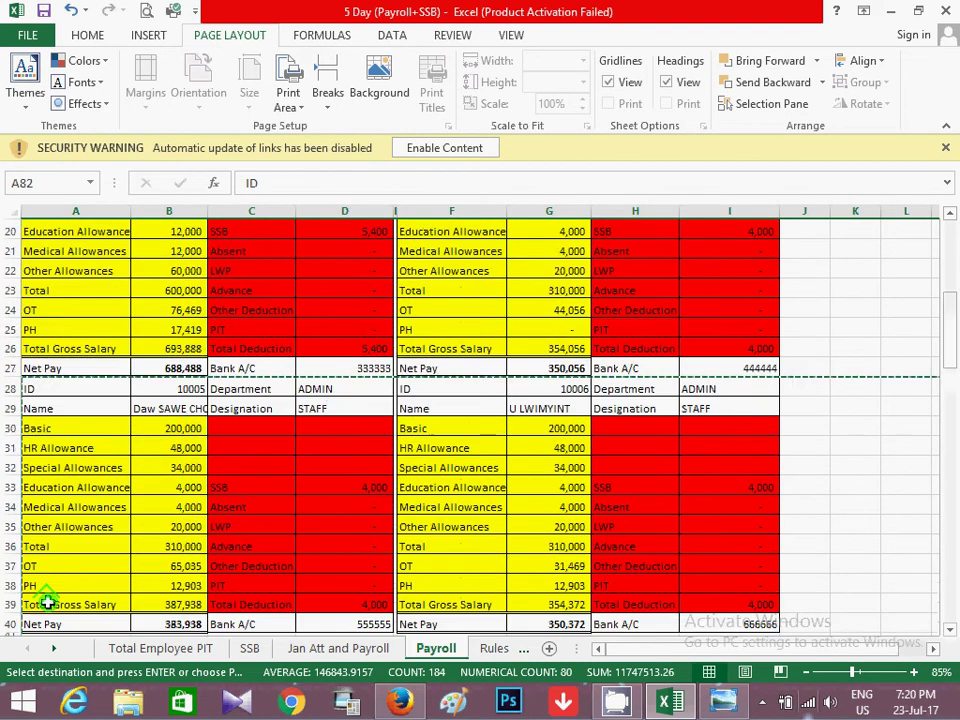
pyautogui.scroll(6, 47, 601)
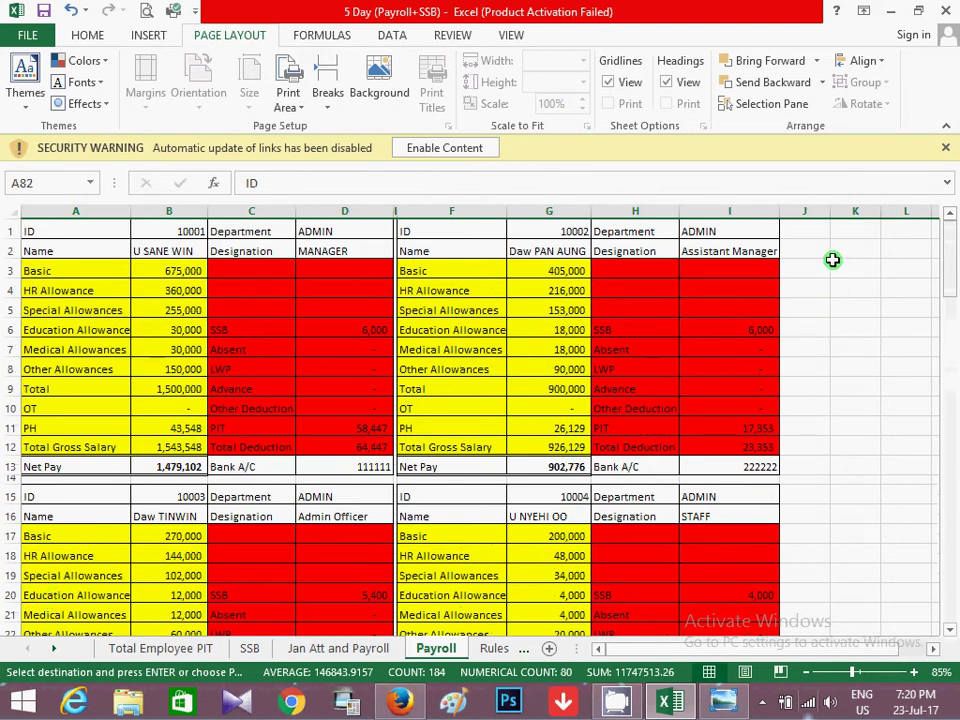
# Delete employee 10003's row 6 from the Jan Att and Payroll sheet
pyautogui.click(800, 231)
pyautogui.click(808, 270)
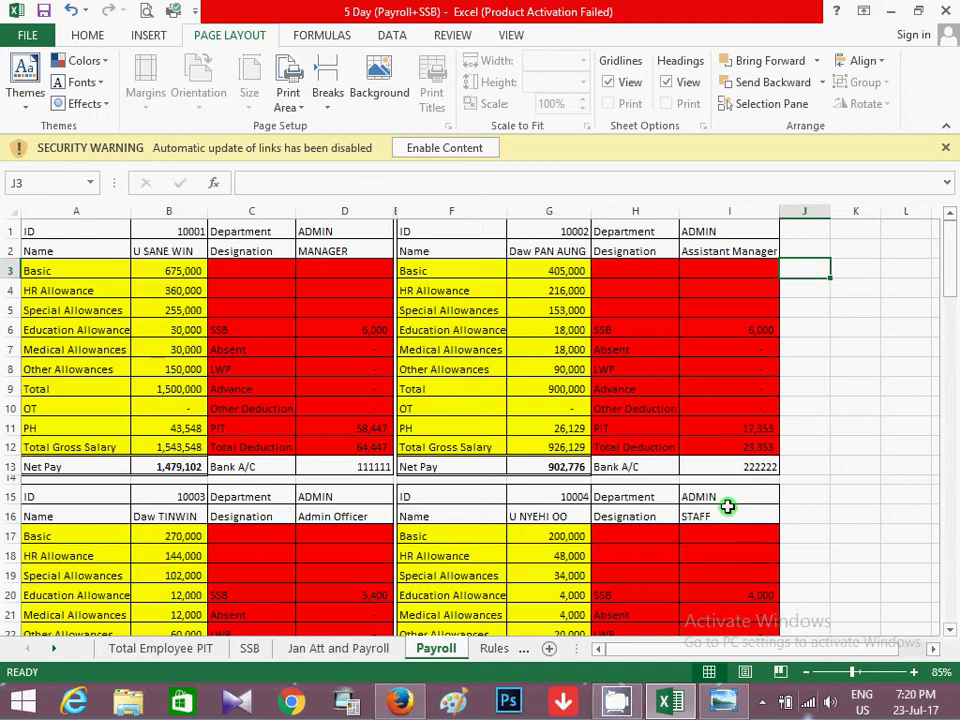
pyautogui.click(338, 648)
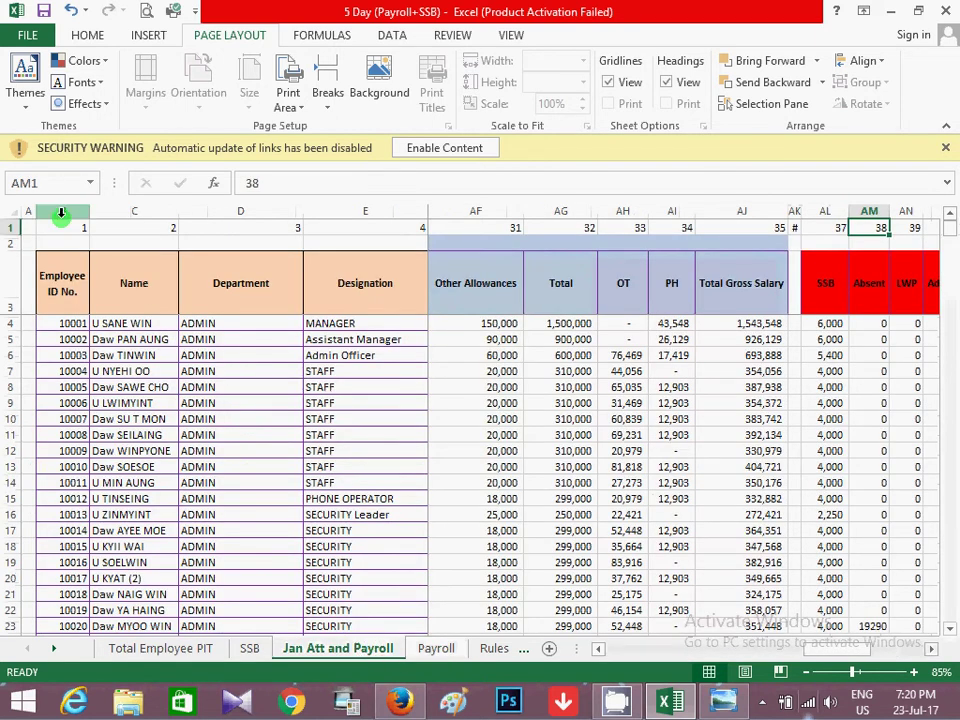
pyautogui.click(62, 211)
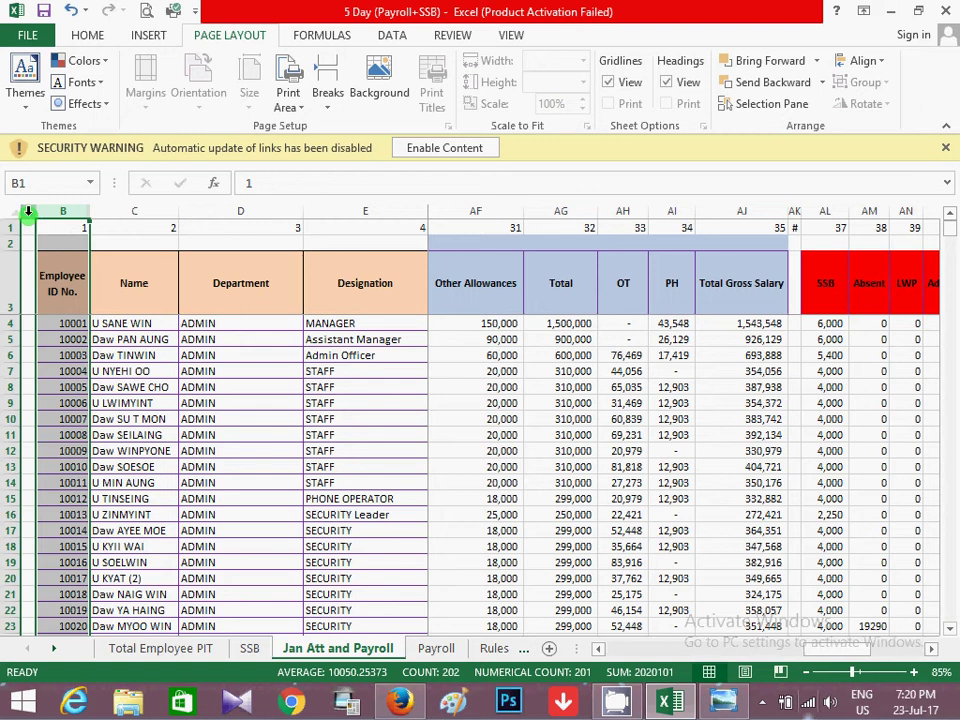
pyautogui.click(6, 355)
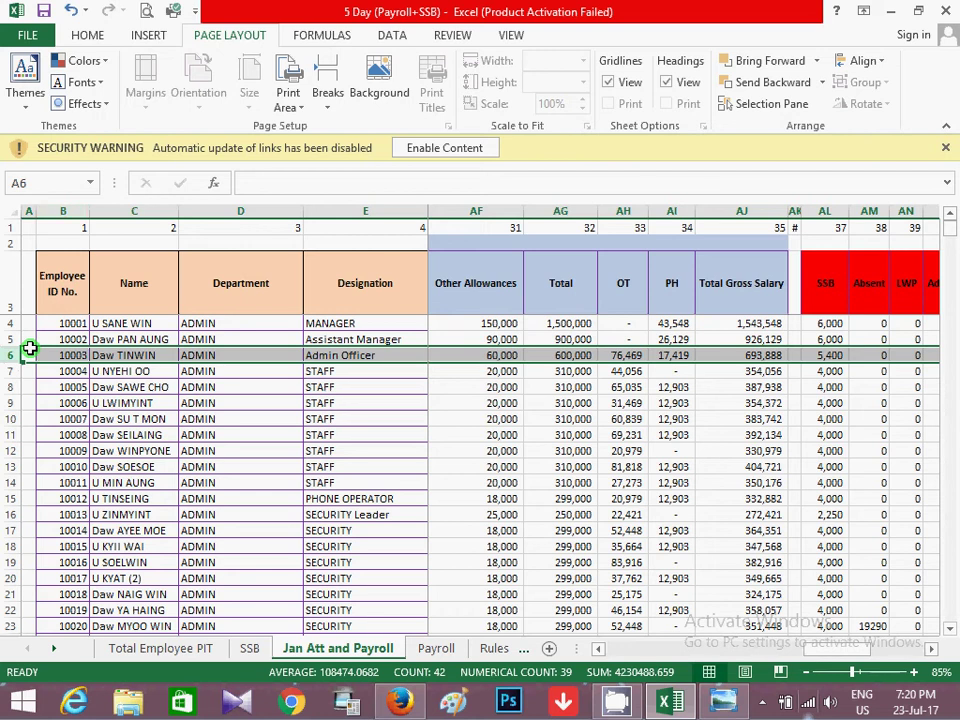
pyautogui.hotkey('ctrl', '-')
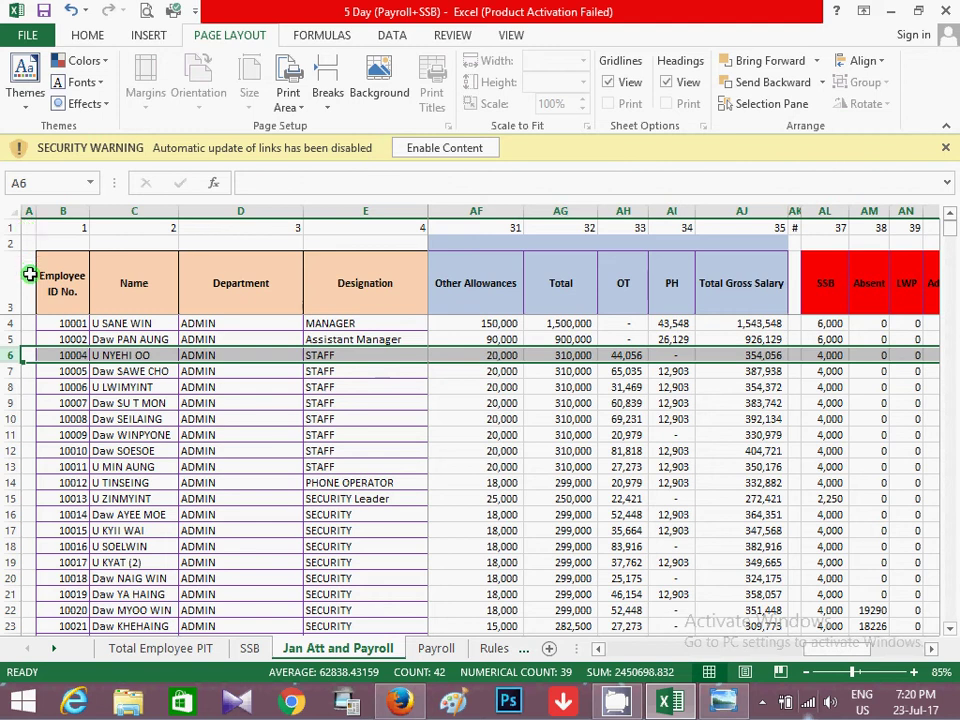
# Copy the Employee ID No. header into A3, undo it, and view Payroll's #N/A 10003 block
pyautogui.click(43, 289)
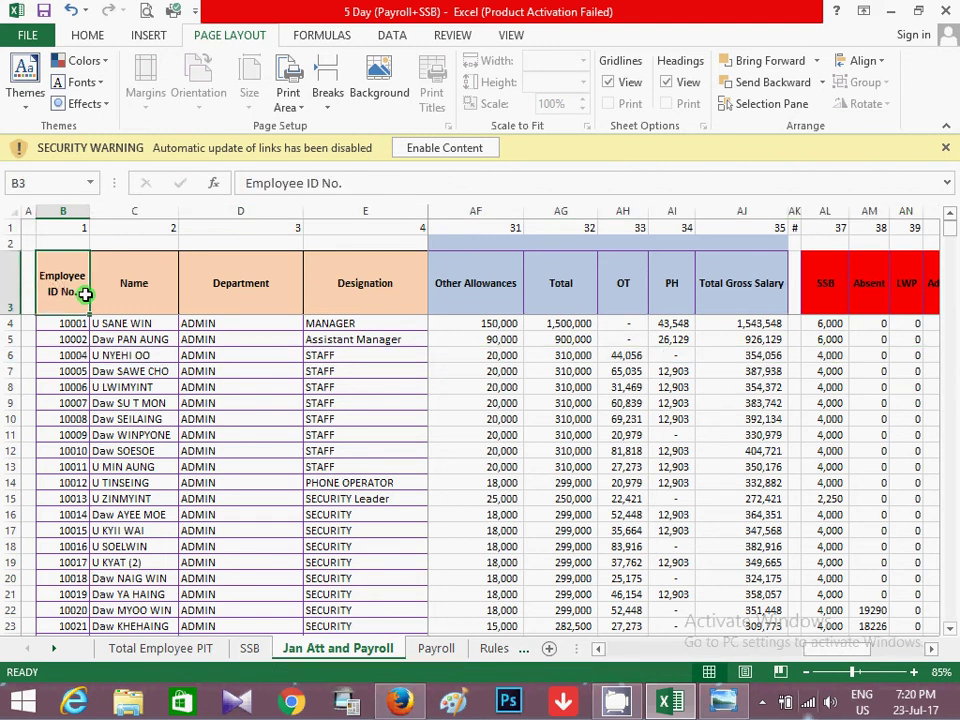
pyautogui.hotkey('ctrl', 'c')
pyautogui.press('Left')
pyautogui.press('Return')
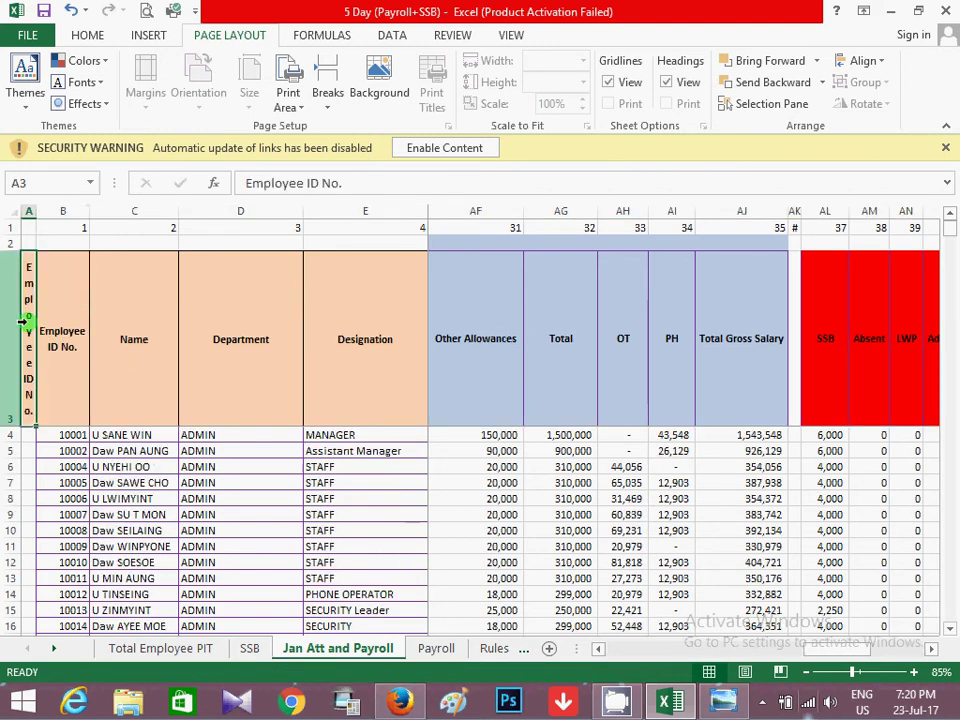
pyautogui.click(66, 437)
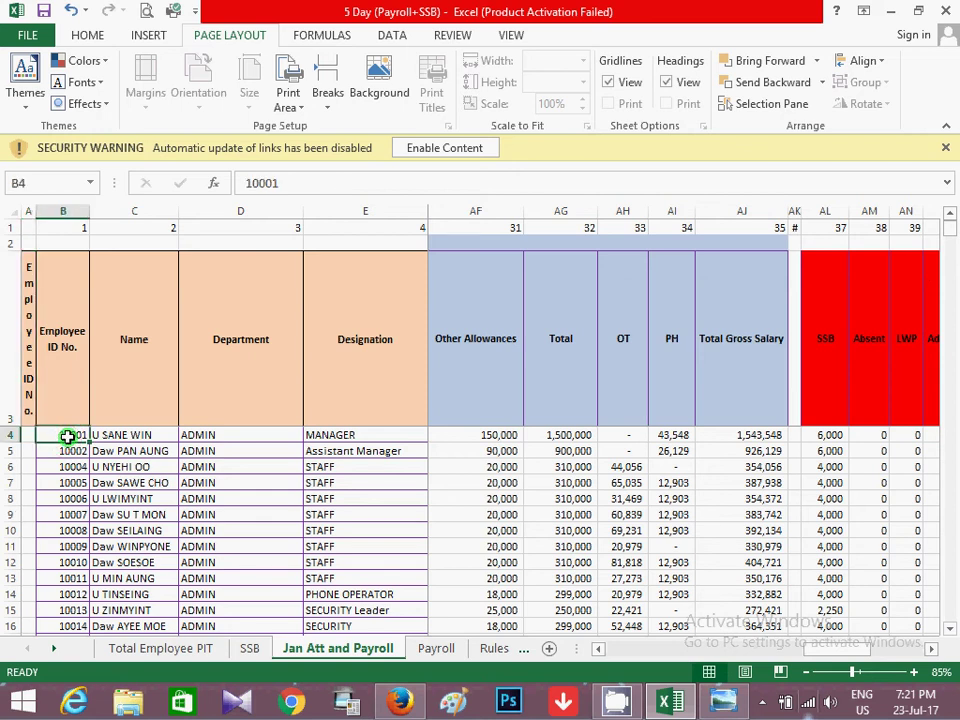
pyautogui.hotkey('ctrl', 'z')
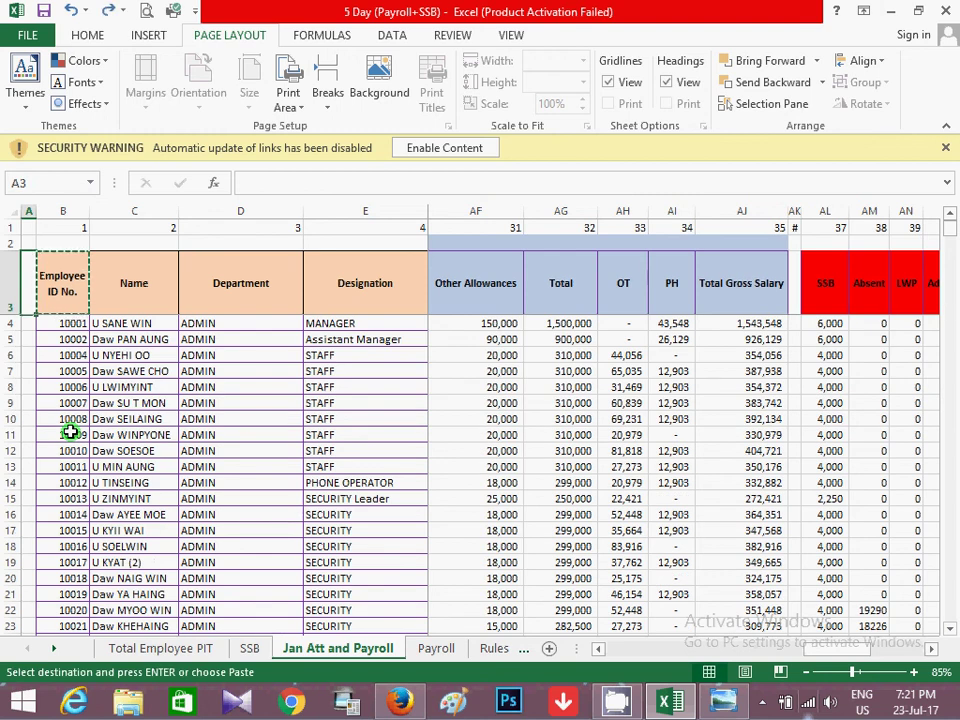
pyautogui.click(436, 648)
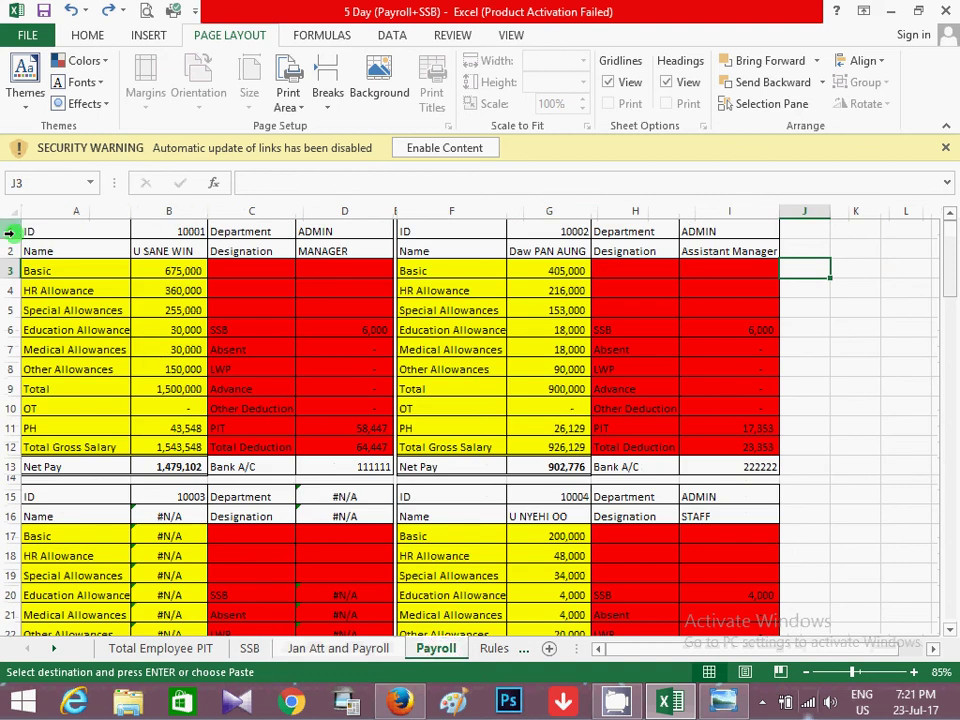
pyautogui.click(12, 231)
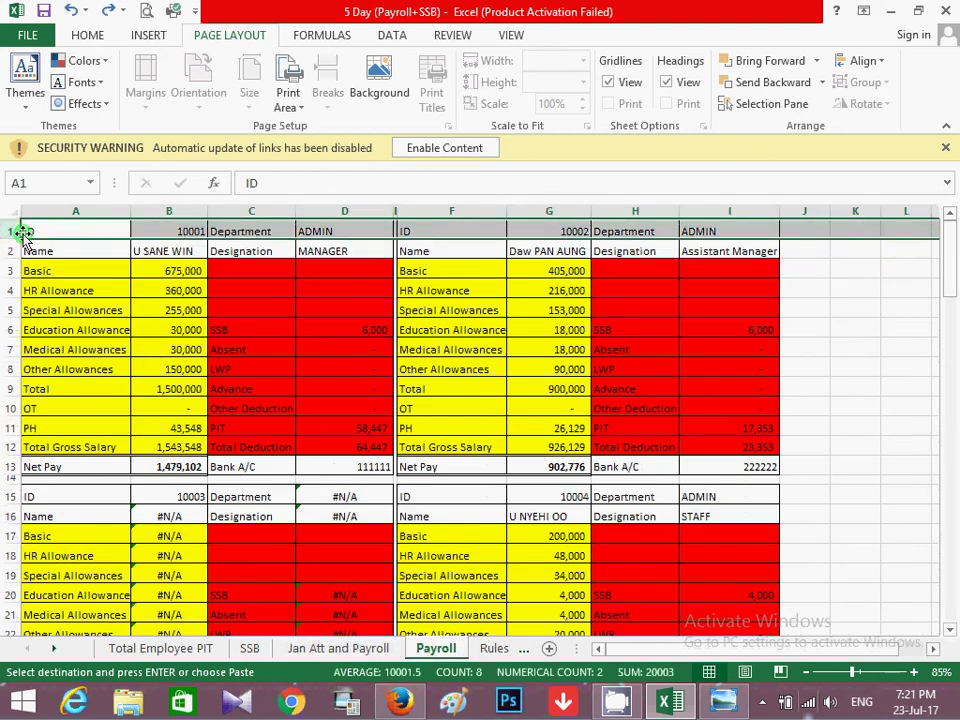
pyautogui.hotkey('ctrl', 'z')
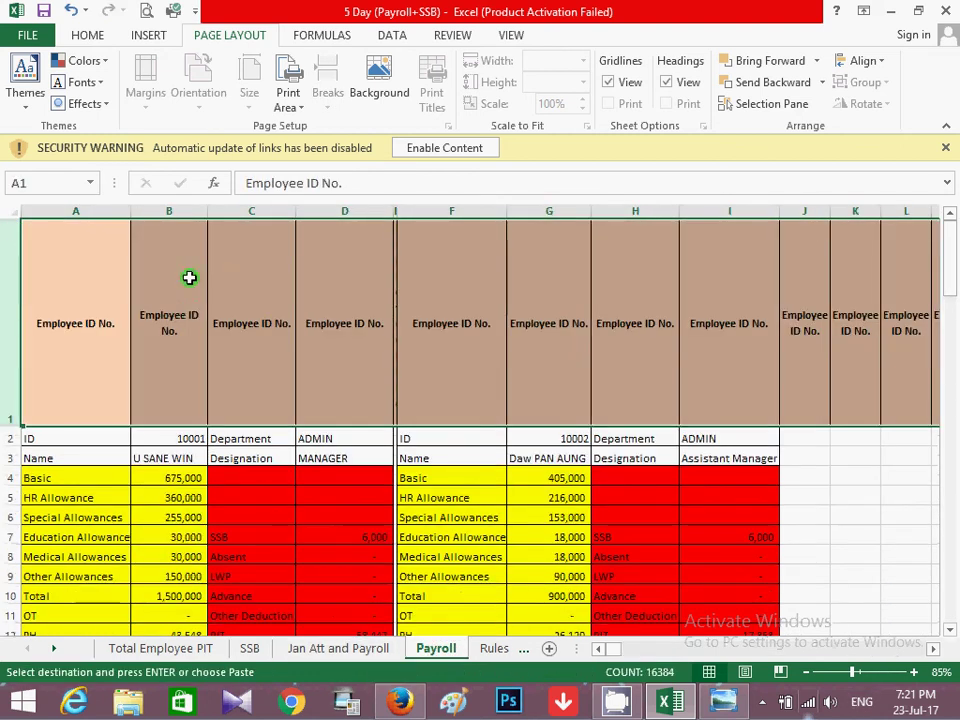
pyautogui.hotkey('ctrl', 'y')
pyautogui.hotkey('ctrl', 'c')
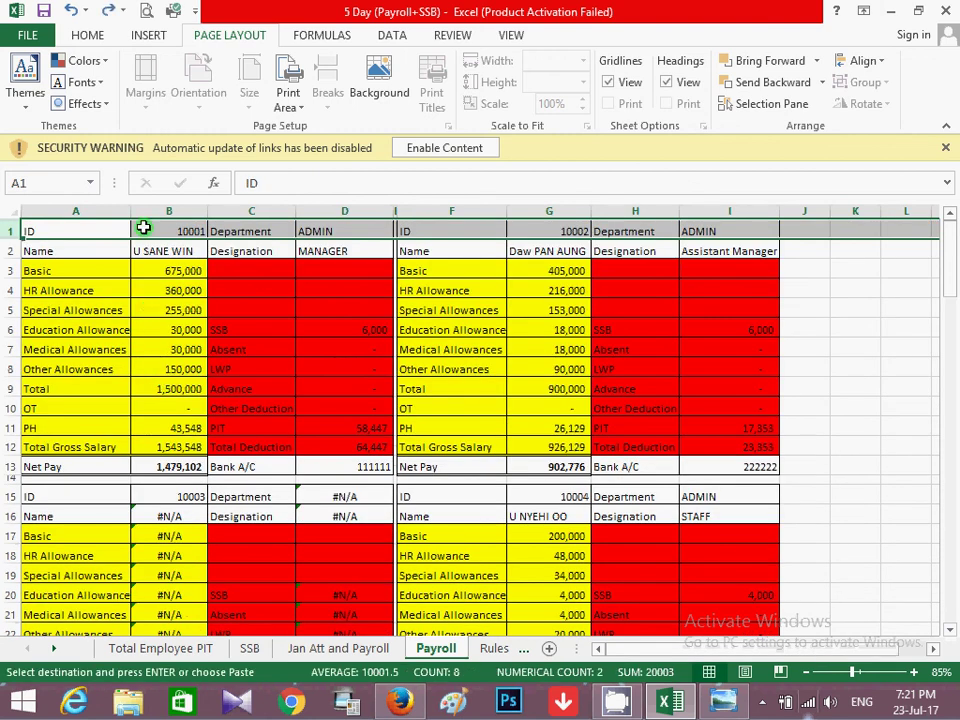
pyautogui.click(107, 262)
pyautogui.doubleClick(86, 227)
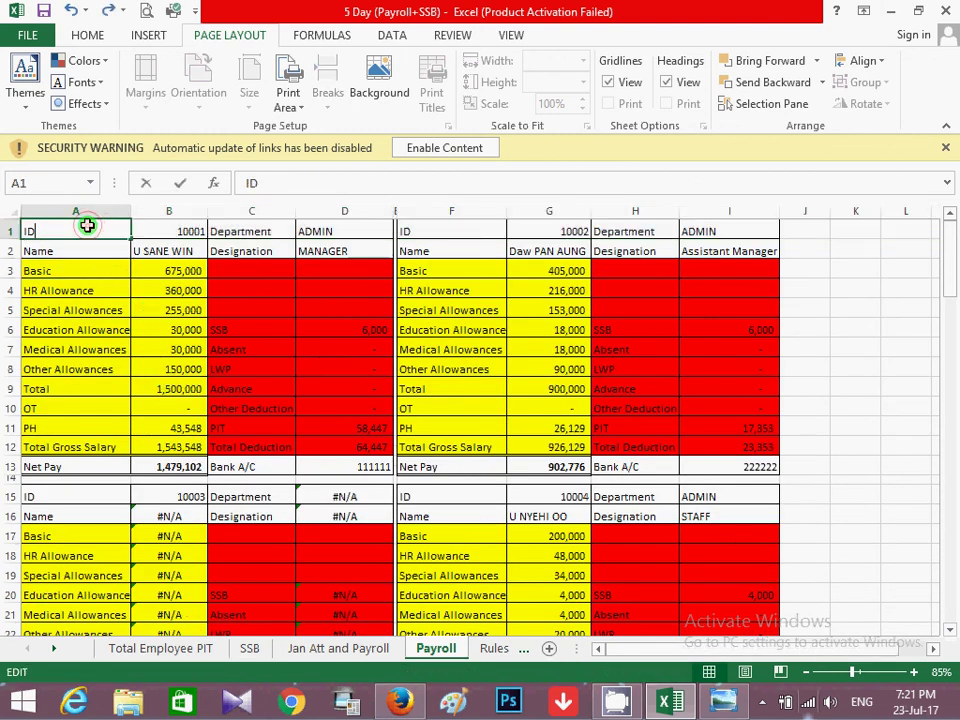
pyautogui.press('Return')
pyautogui.click(79, 229)
pyautogui.hotkey('shift', 'space')
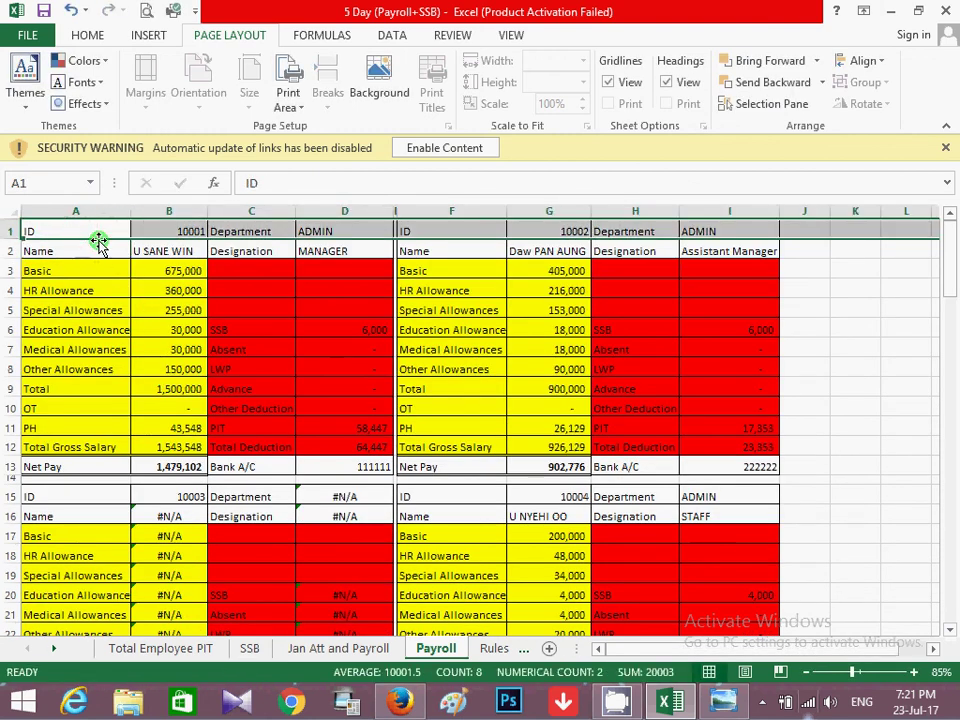
pyautogui.hotkey('ctrl', 'shift', '+')
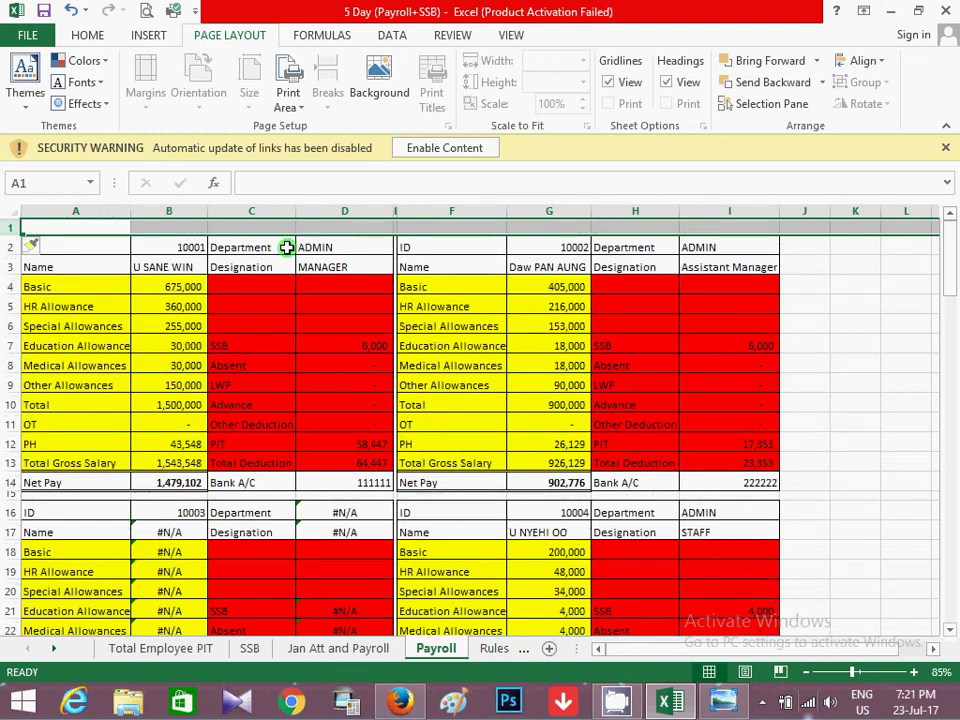
pyautogui.hotkey('ctrl', '-')
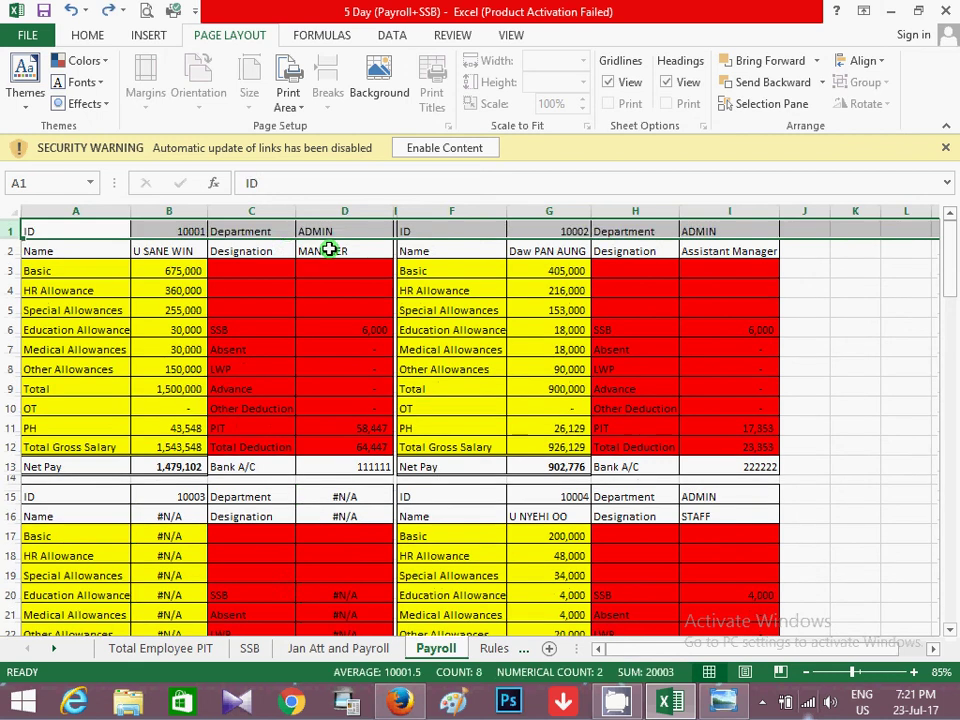
pyautogui.click(424, 310)
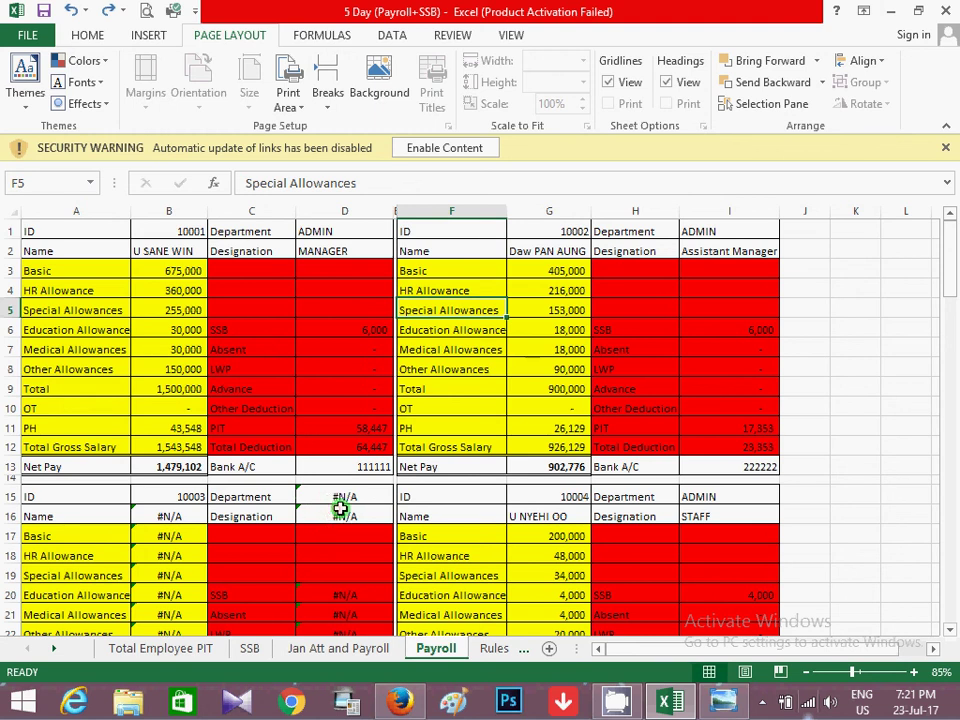
# Undo the row deletion so Payroll's 10003 payslip shows Basic 270,000 and SSB 5,400 again
pyautogui.scroll(-4, 344, 540)
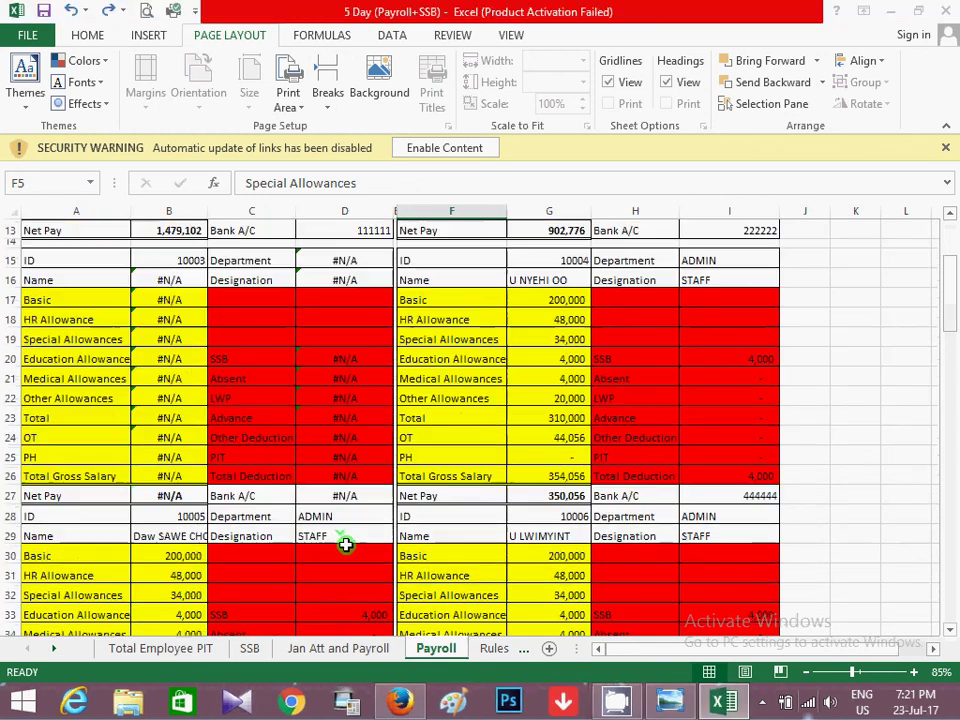
pyautogui.scroll(-3, 348, 553)
pyautogui.scroll(2, 319, 326)
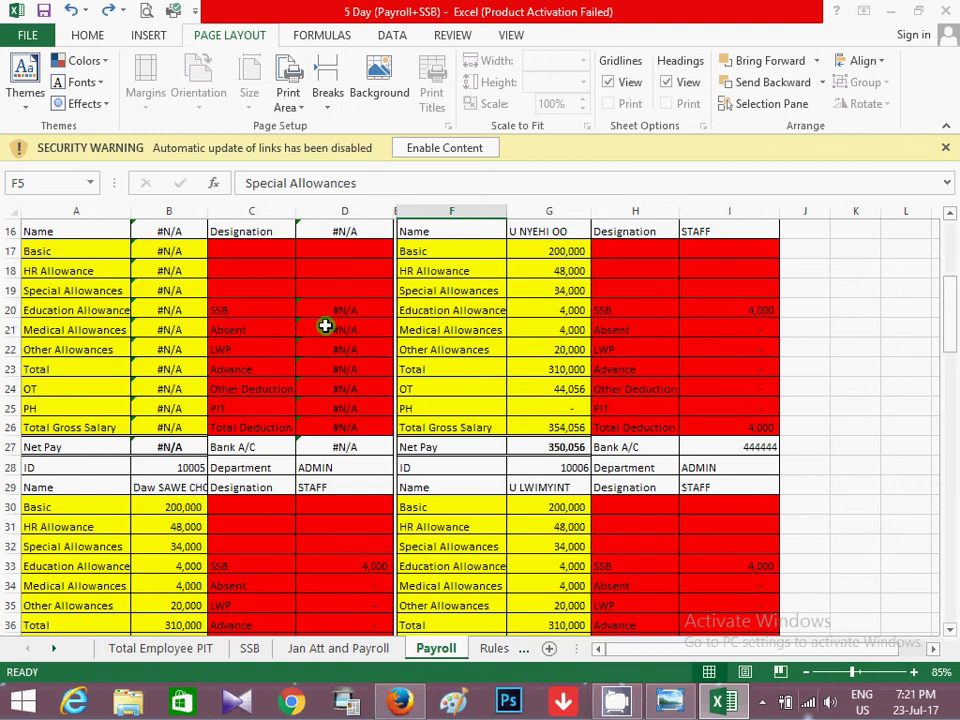
pyautogui.hotkey('ctrl', 'Home')
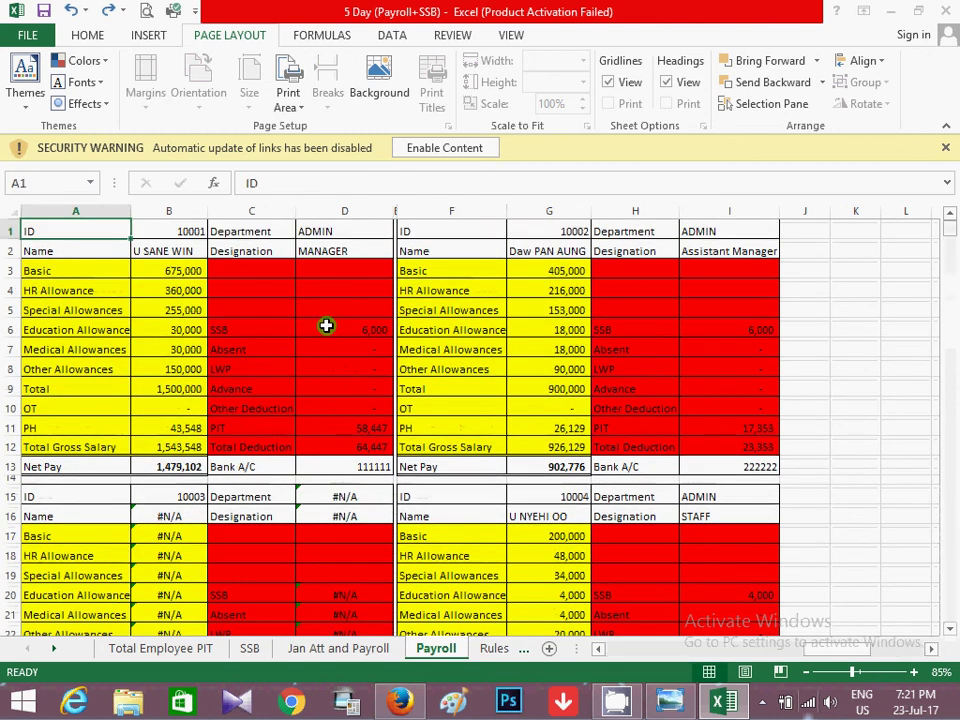
pyautogui.hotkey('ctrl', 'pageup')
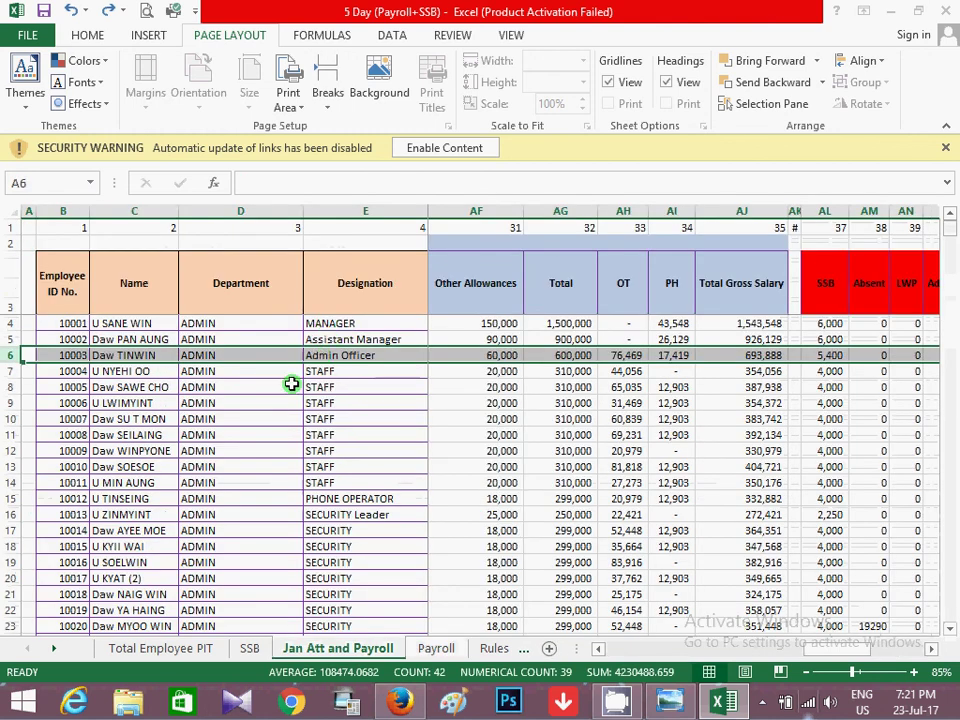
pyautogui.click(435, 646)
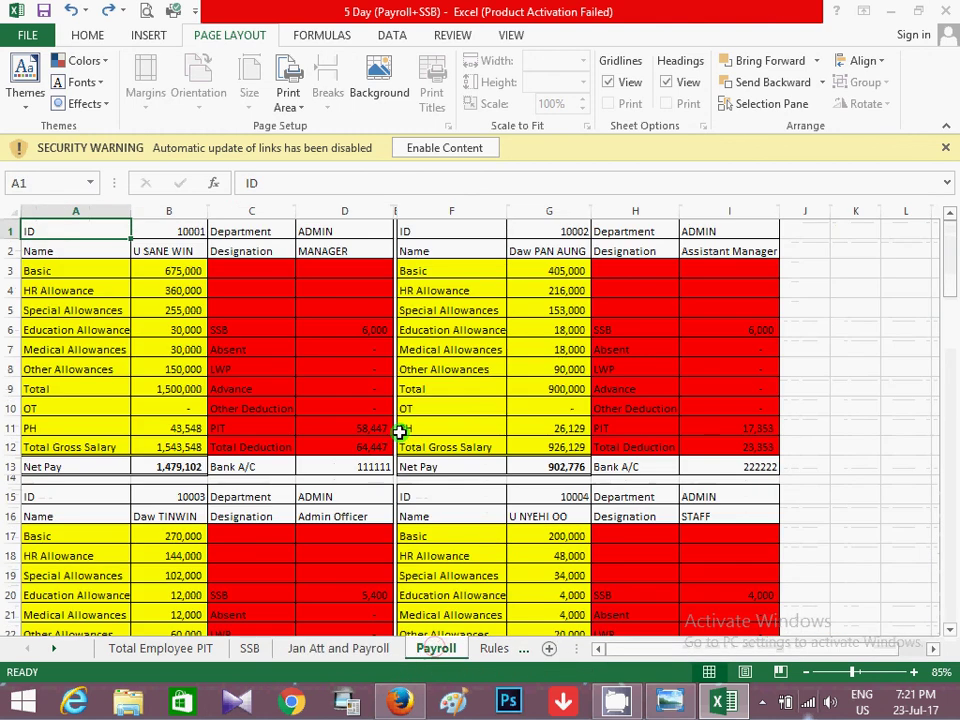